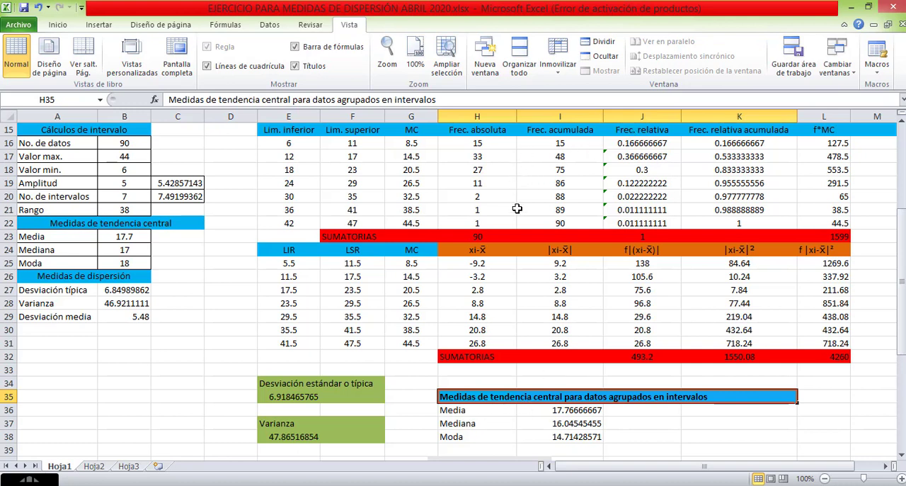
Examine the Mediana result in I37 alongside the Me formula image and the frequency definitions beneath it.
click(468, 425)
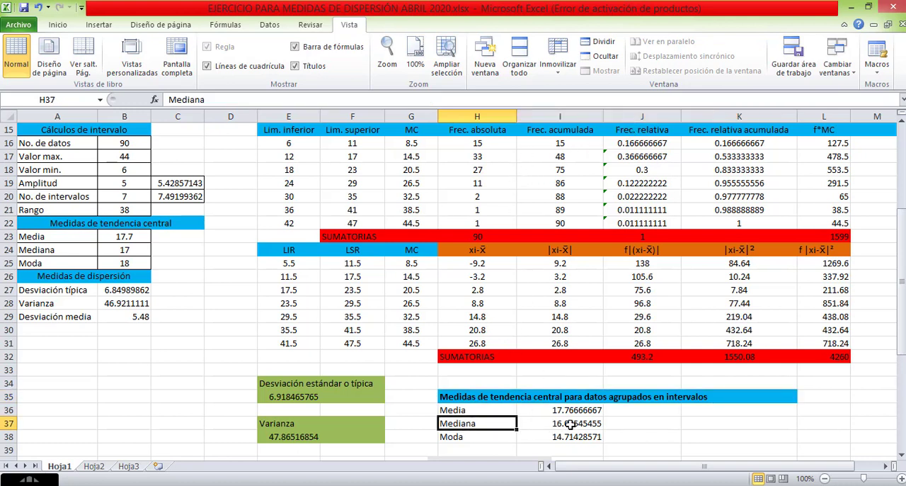
click(570, 424)
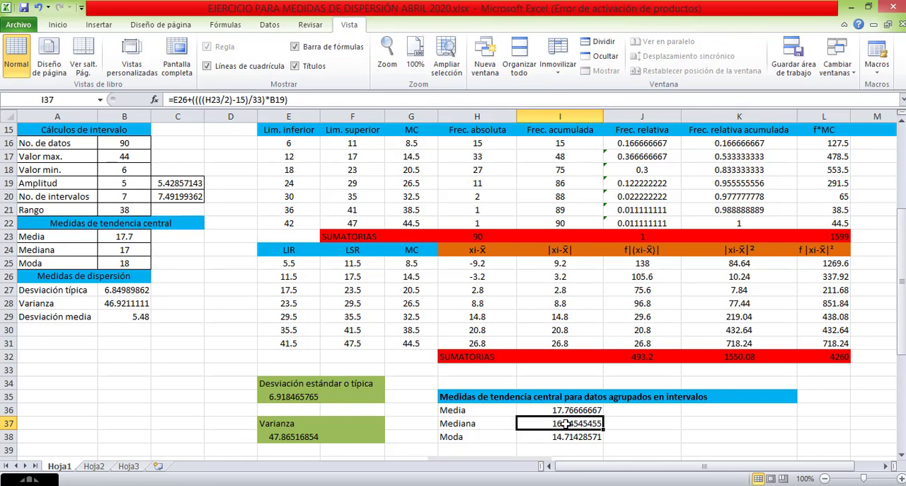
scroll(561, 423, down, 3)
click(534, 371)
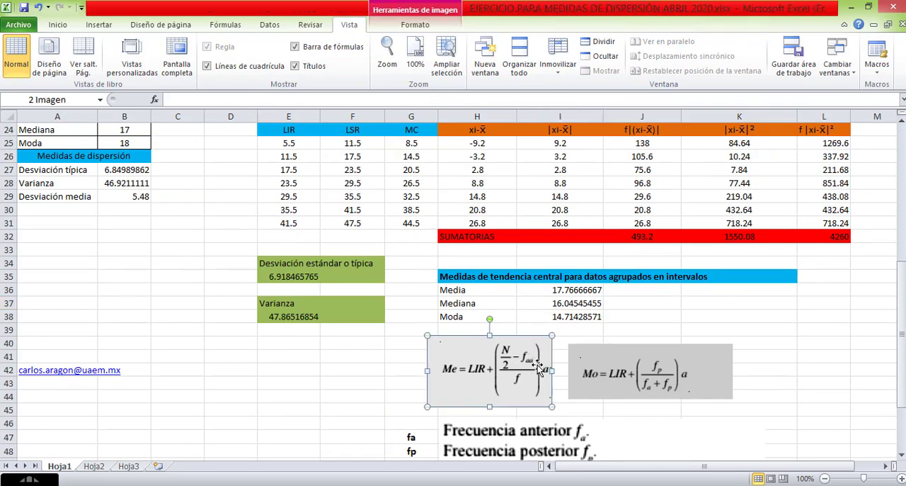
click(560, 304)
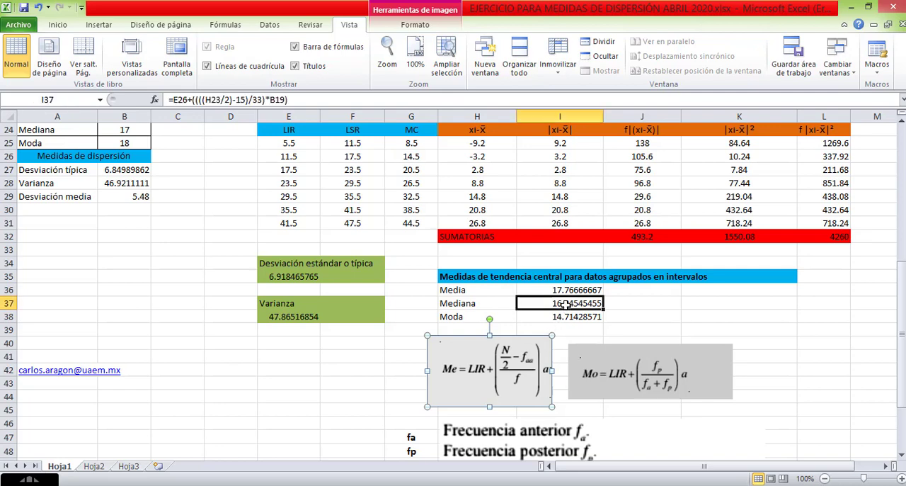
scroll(558, 320, up, 2)
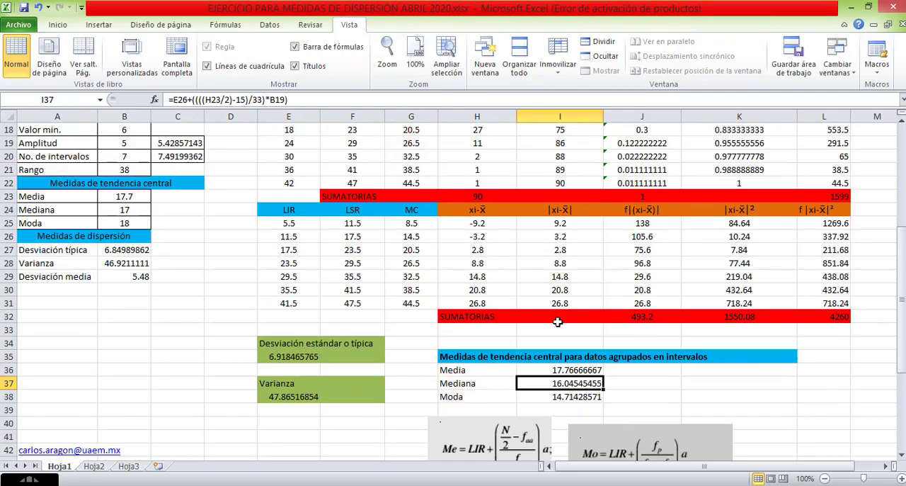
scroll(558, 322, up, 1)
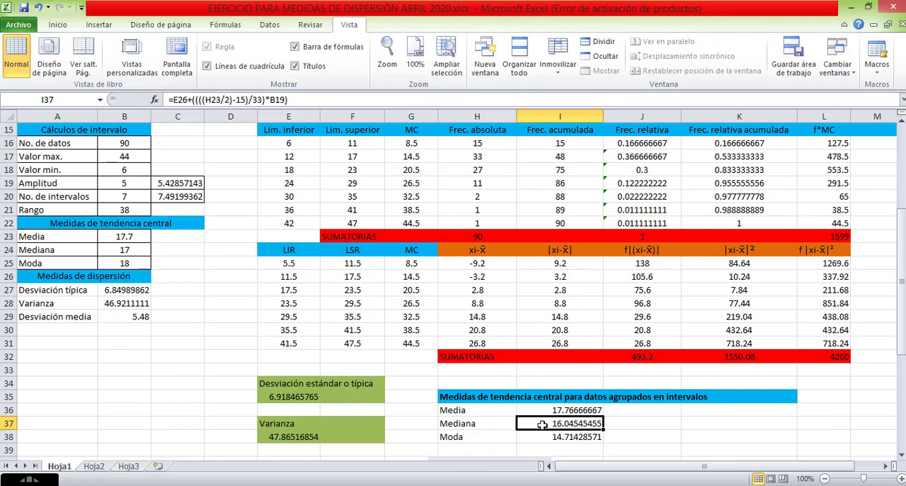
scroll(539, 424, down, 2)
click(519, 413)
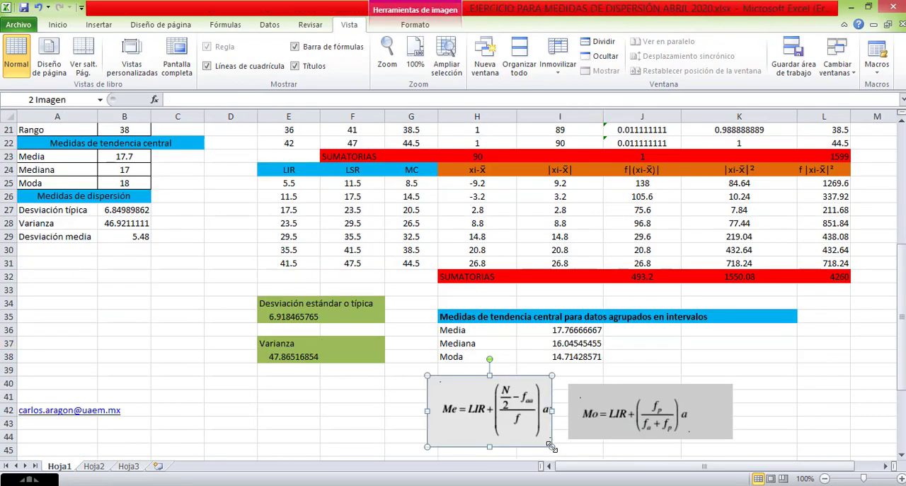
scroll(489, 397, down, 4)
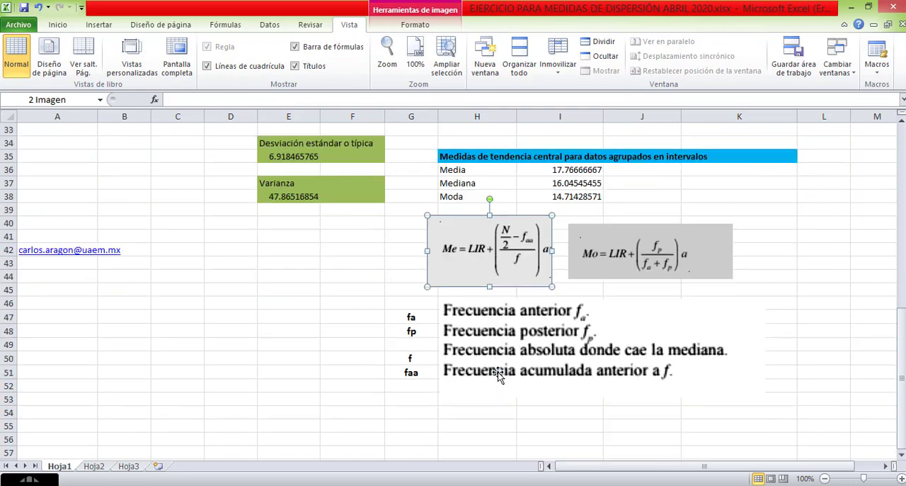
scroll(498, 372, up, 1)
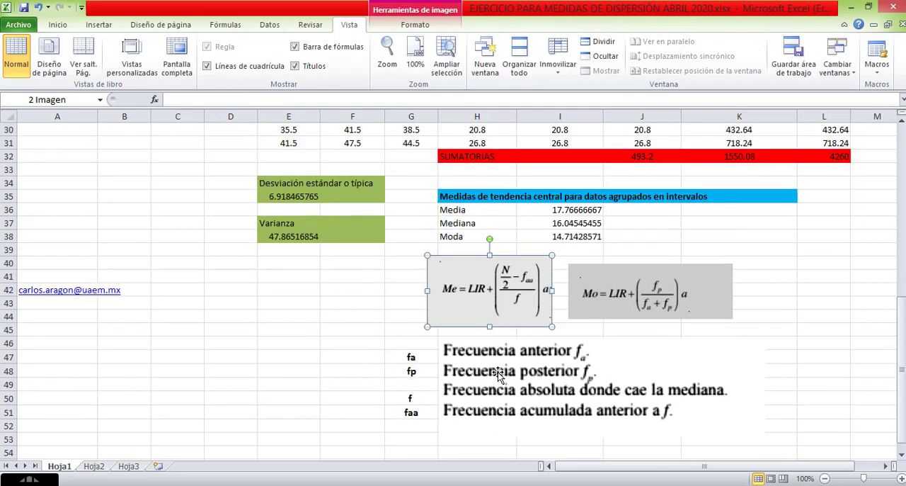
Open the Mediana formula in I37 for editing and trace its references to E26, H23 and B19 in the tables.
click(561, 222)
double_click(561, 222)
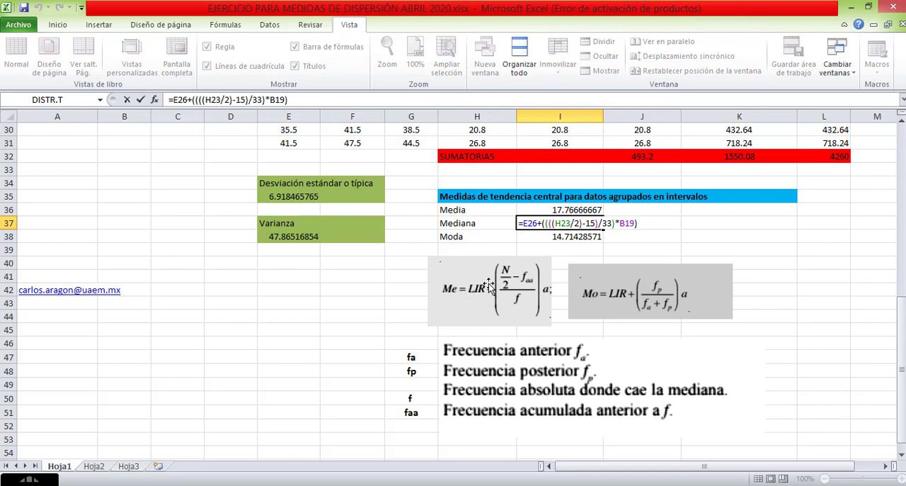
scroll(473, 341, up, 4)
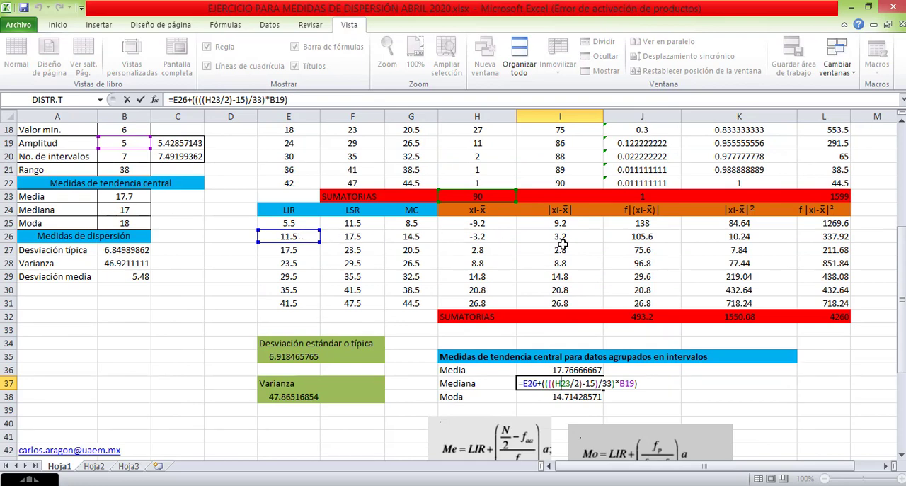
scroll(831, 236, up, 3)
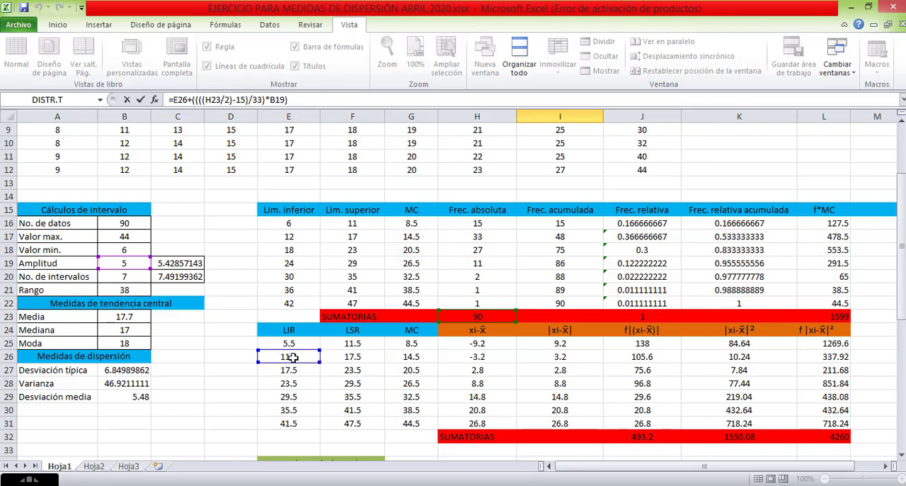
scroll(375, 360, down, 3)
scroll(399, 362, down, 2)
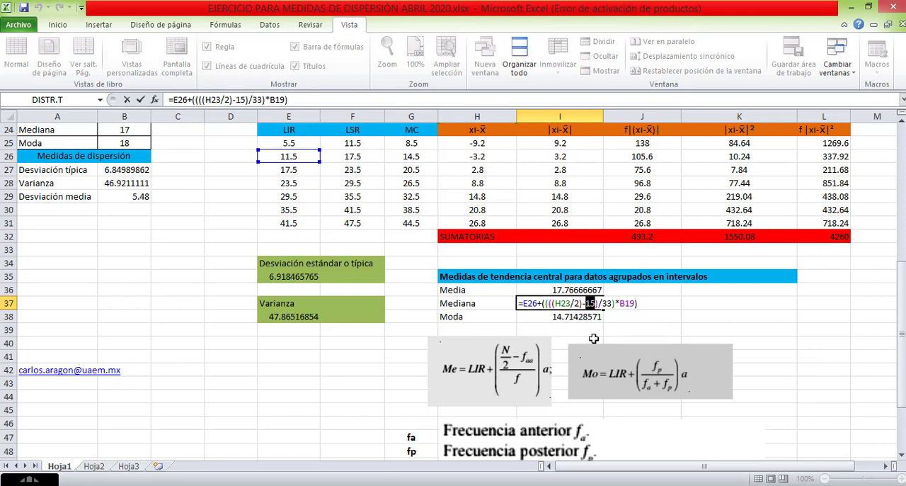
Compare the constant 15 in the Mediana formula with the Frec. acumulada column and the faa definition.
scroll(564, 336, up, 3)
scroll(364, 261, up, 1)
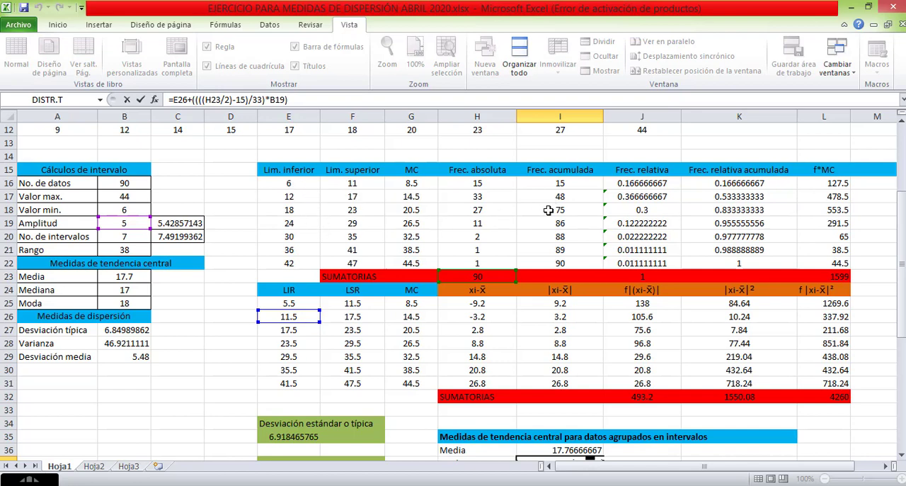
scroll(578, 312, down, 2)
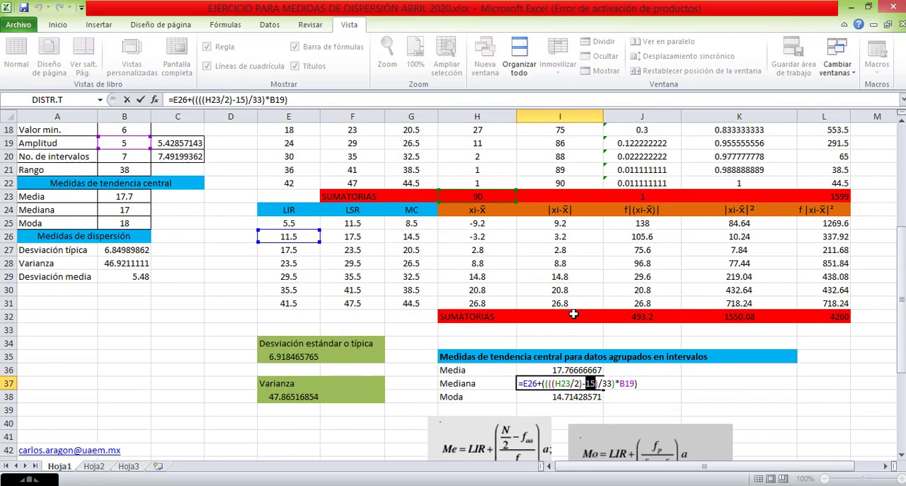
scroll(574, 314, down, 1)
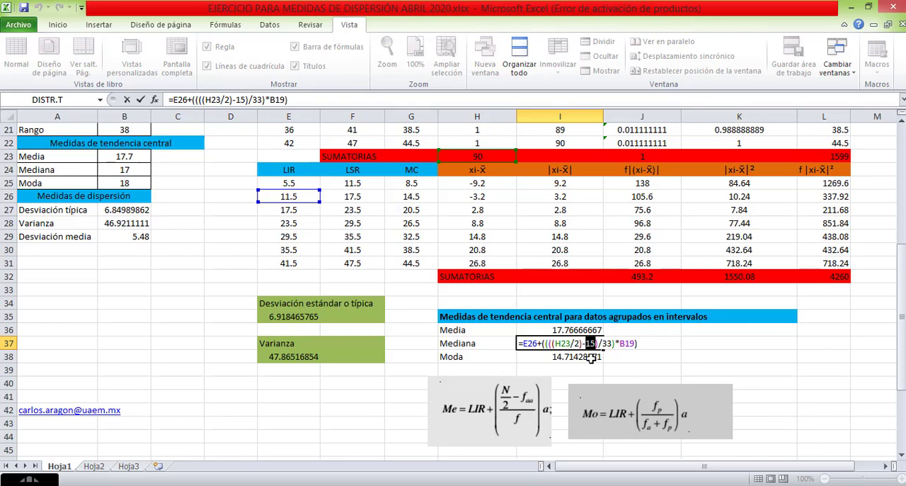
scroll(591, 357, up, 4)
scroll(521, 277, down, 6)
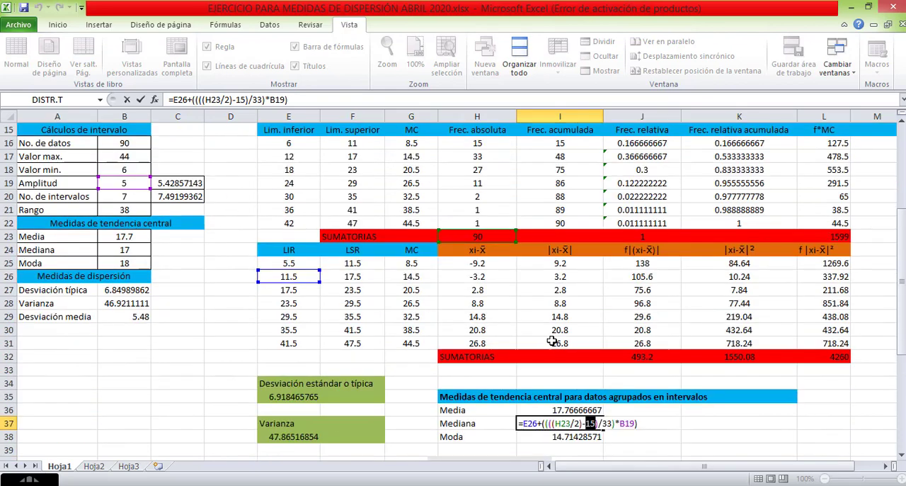
scroll(469, 406, down, 1)
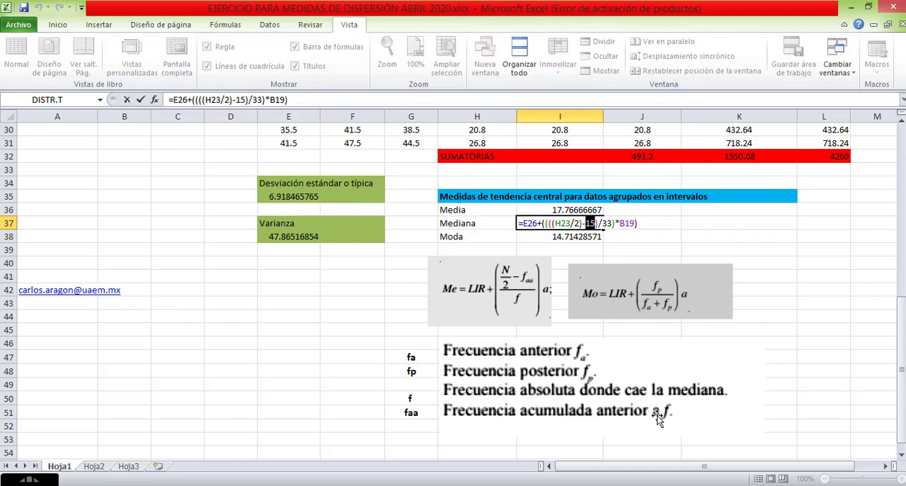
scroll(528, 409, up, 6)
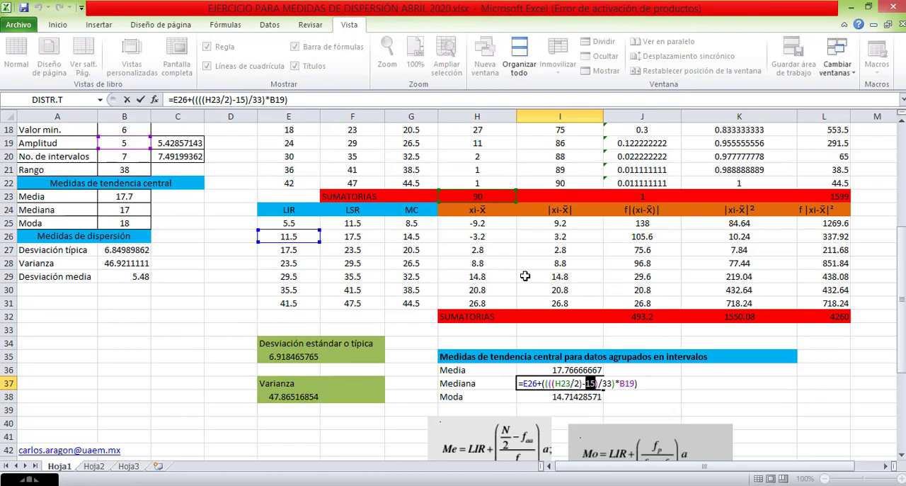
scroll(504, 248, down, 2)
scroll(525, 295, down, 1)
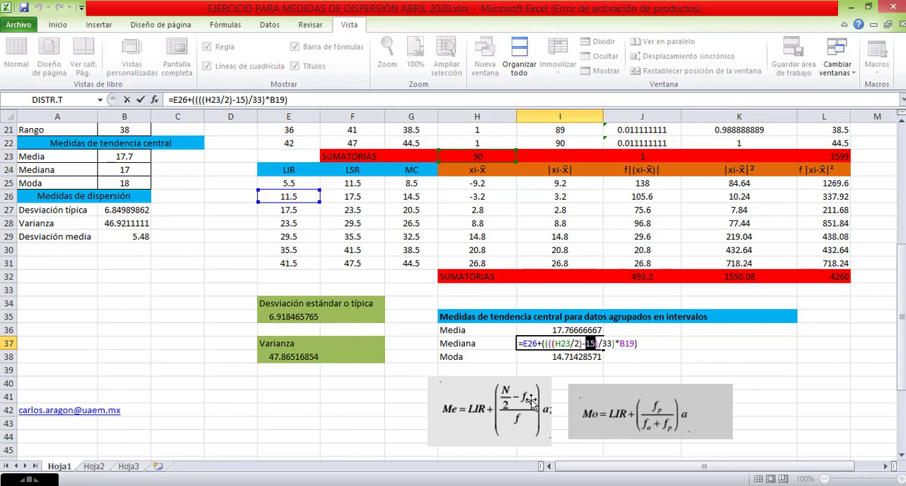
scroll(542, 400, down, 2)
scroll(544, 400, down, 1)
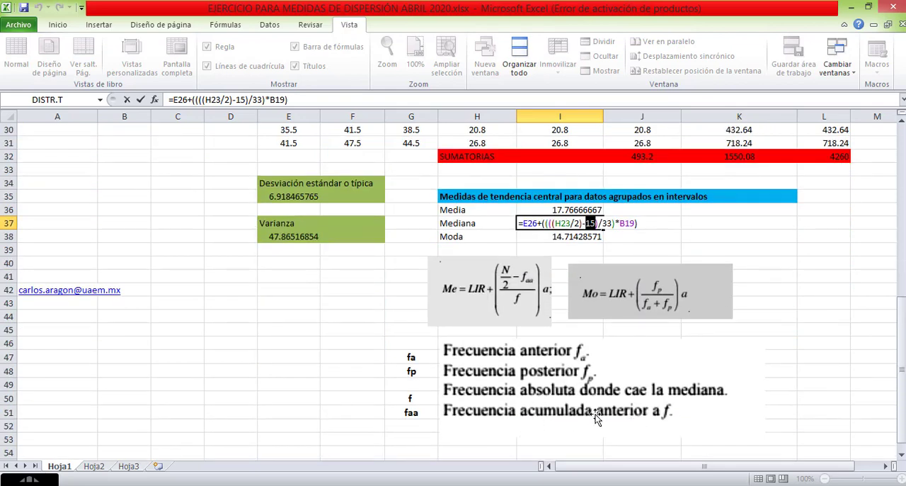
scroll(559, 396, up, 8)
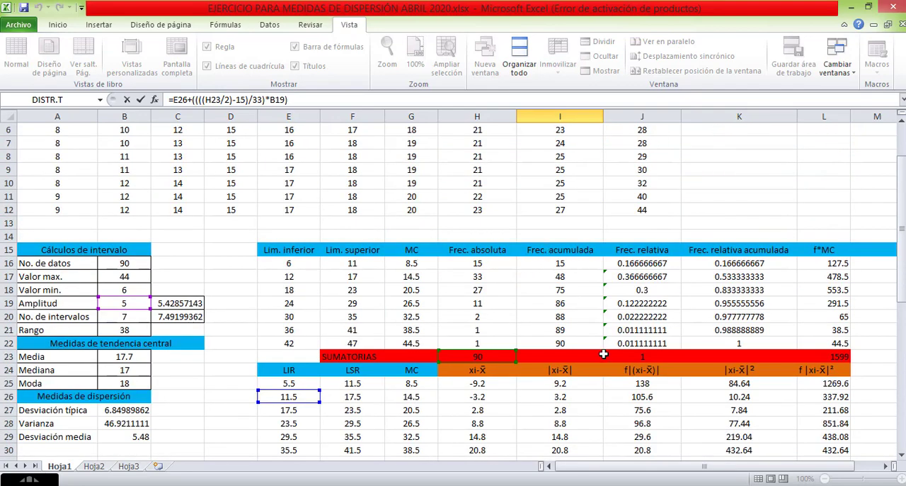
Replace the constant 15 in the Mediana formula with a reference to the first cumulative frequency, I16.
scroll(604, 354, down, 4)
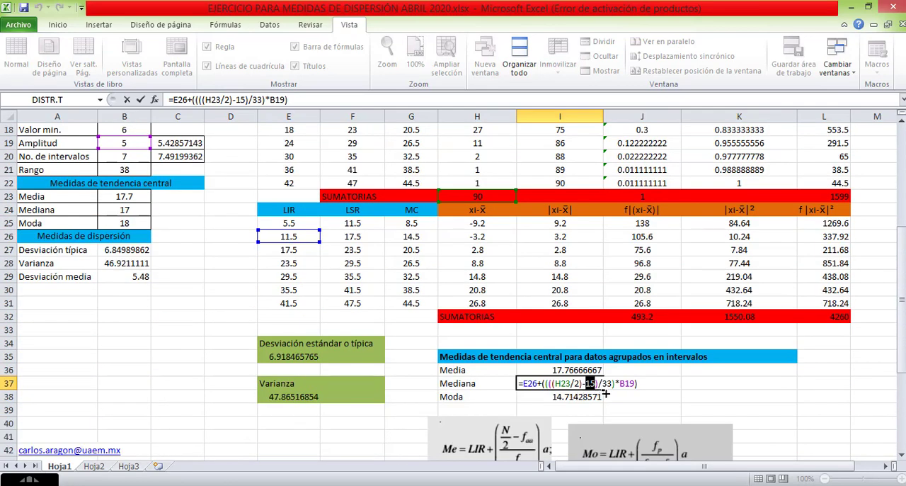
key(Delete)
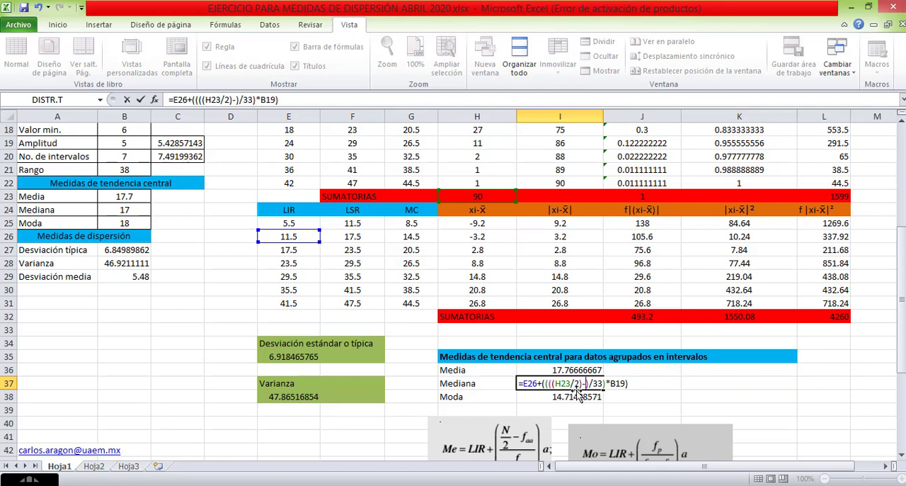
scroll(538, 368, up, 3)
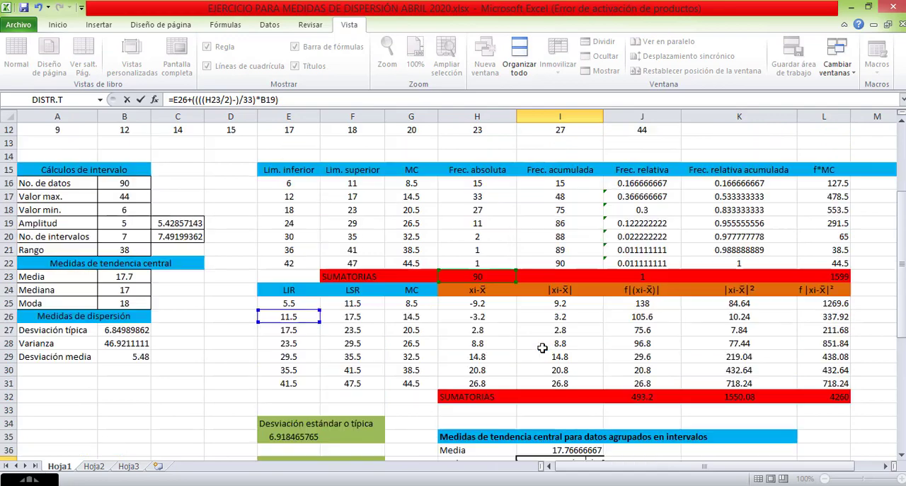
scroll(524, 383, down, 6)
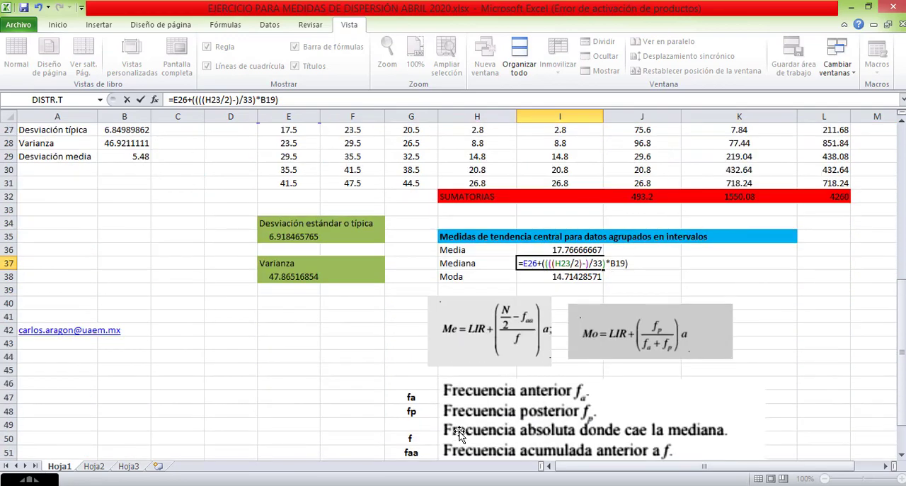
scroll(458, 433, down, 1)
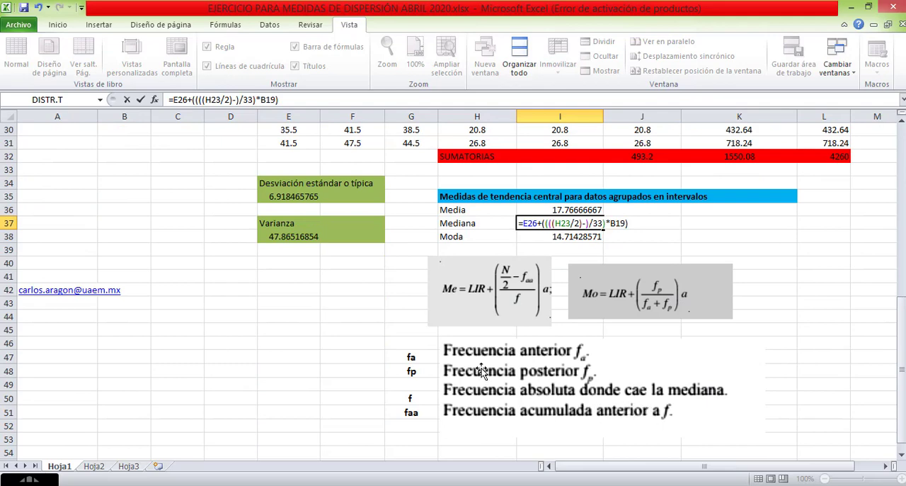
scroll(481, 368, up, 6)
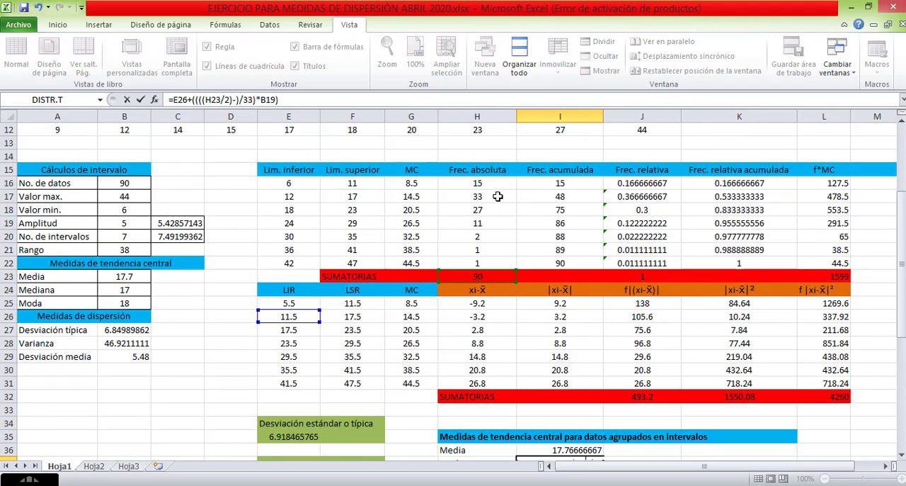
click(556, 182)
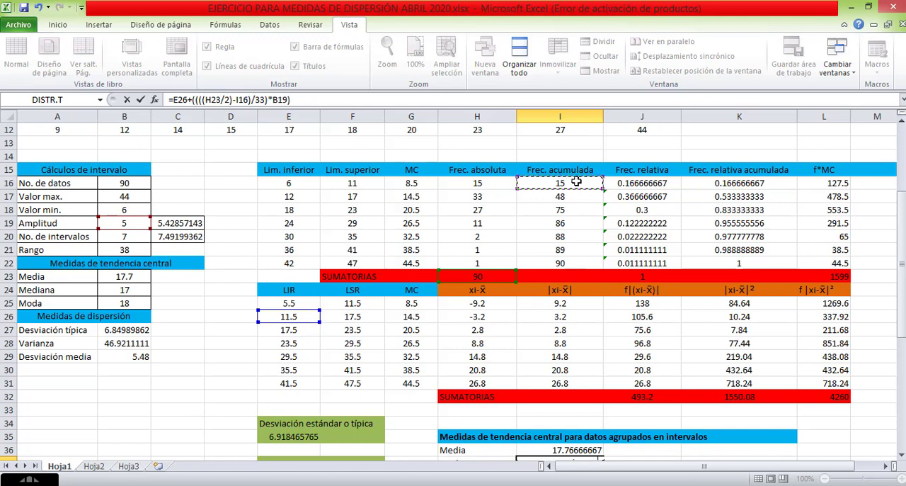
Replace the constant 33 in the Mediana formula with a reference to absolute frequency H17 and commit the formula in I37.
scroll(551, 317, down, 2)
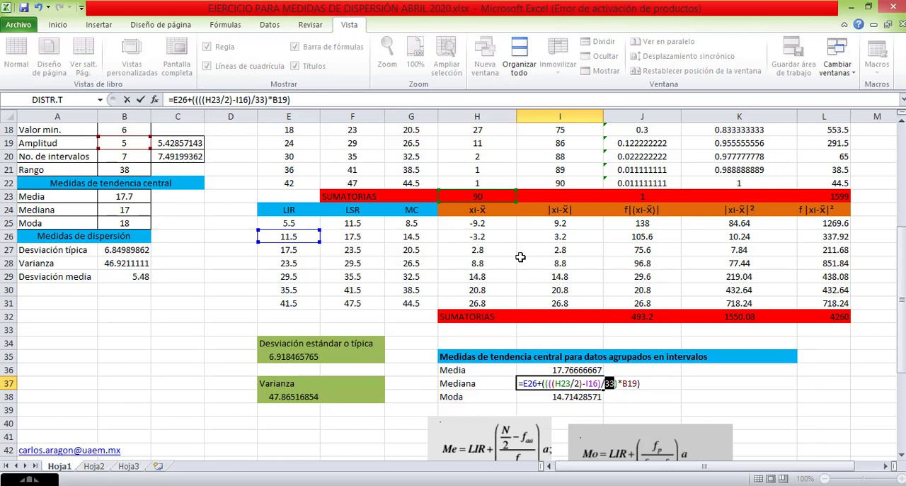
scroll(520, 251, up, 3)
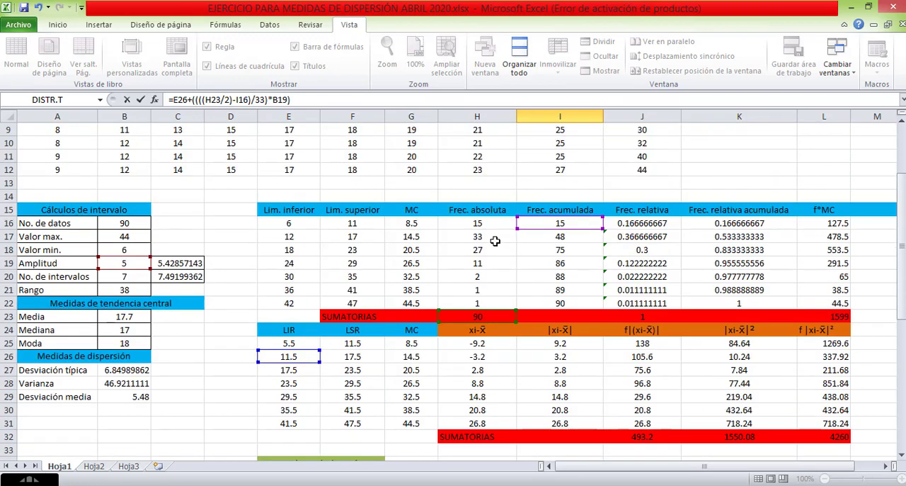
click(492, 239)
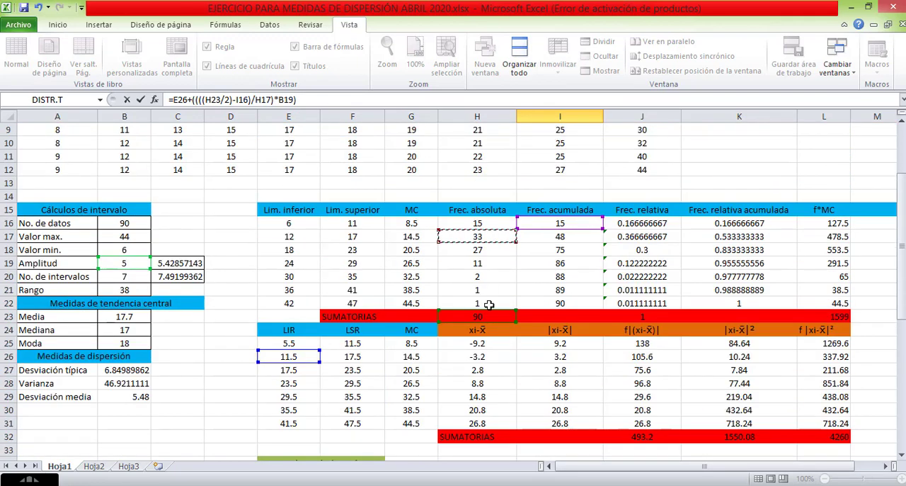
scroll(486, 305, down, 5)
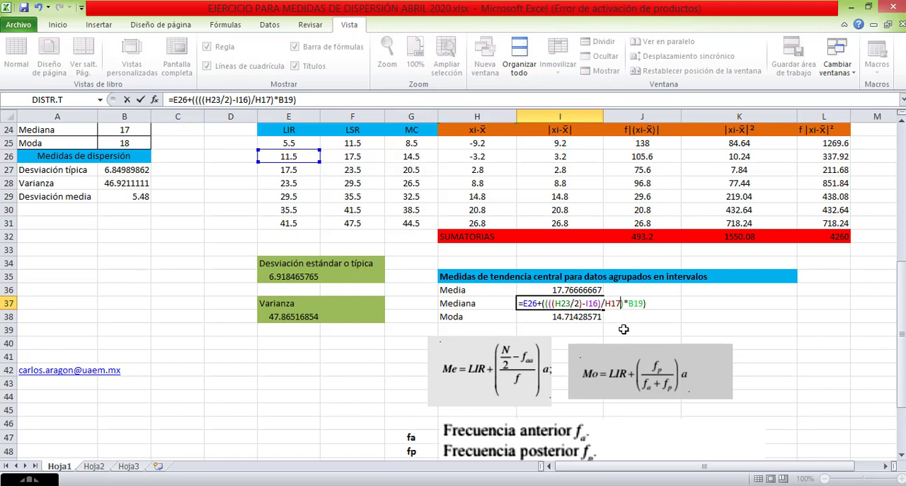
key(Return)
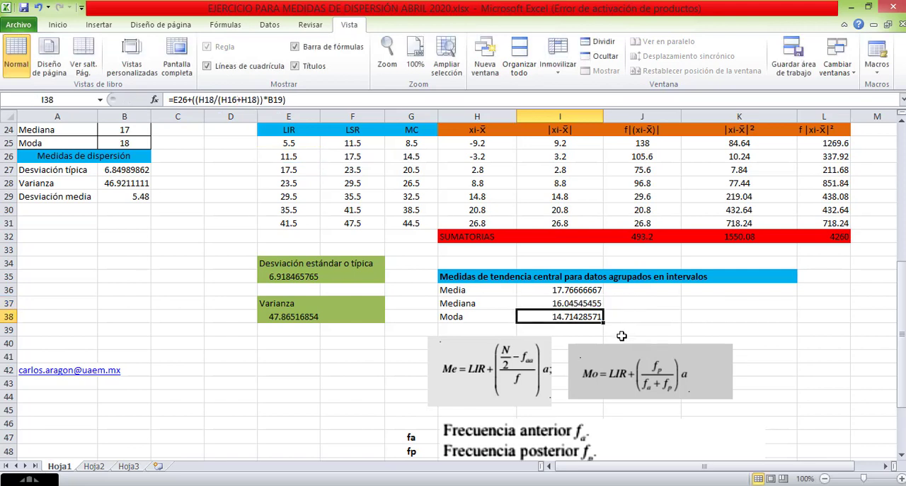
click(582, 303)
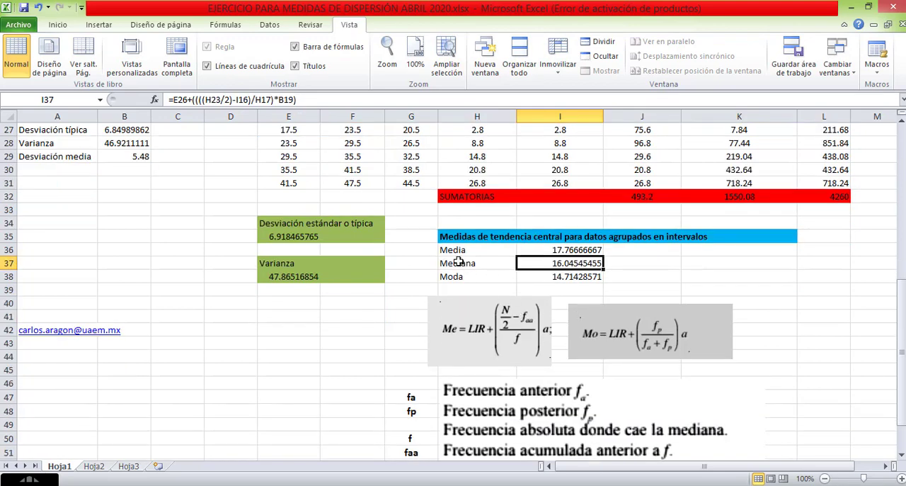
Check the first absolute and cumulative frequencies, H16 and I16, against the frequency definitions and the Mediana formula in I37.
scroll(583, 263, up, 5)
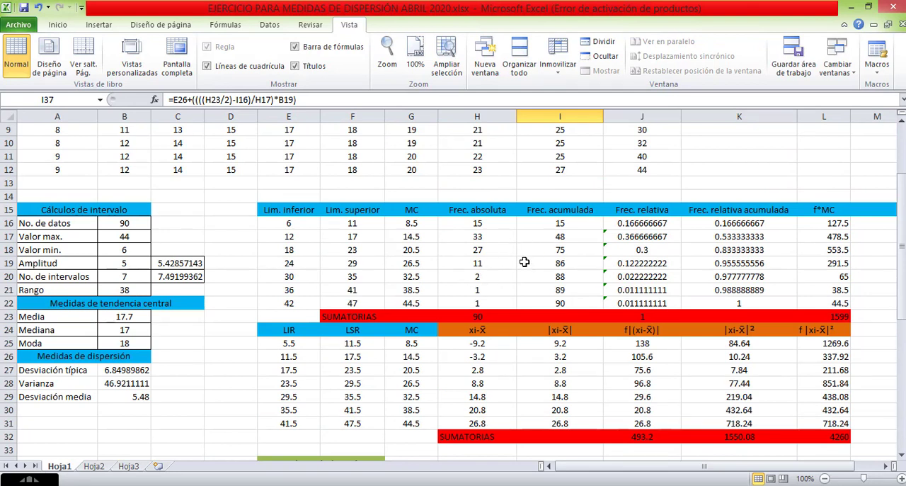
click(480, 222)
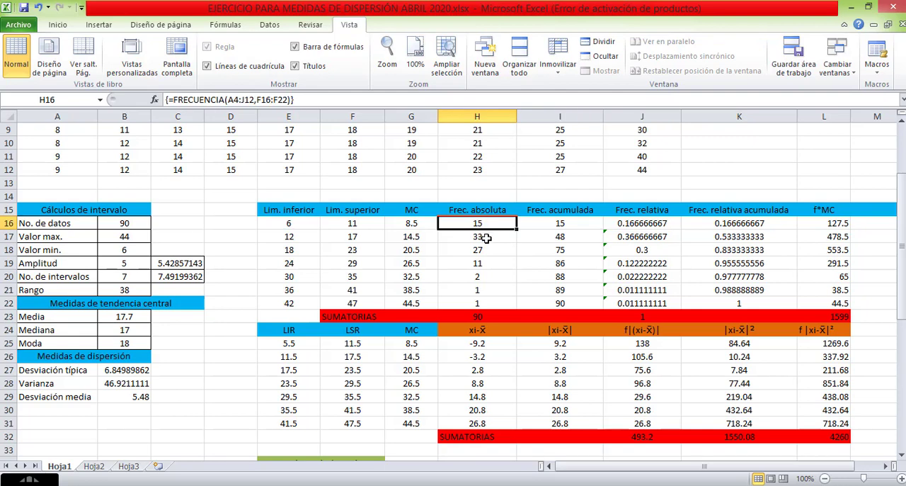
scroll(481, 241, down, 10)
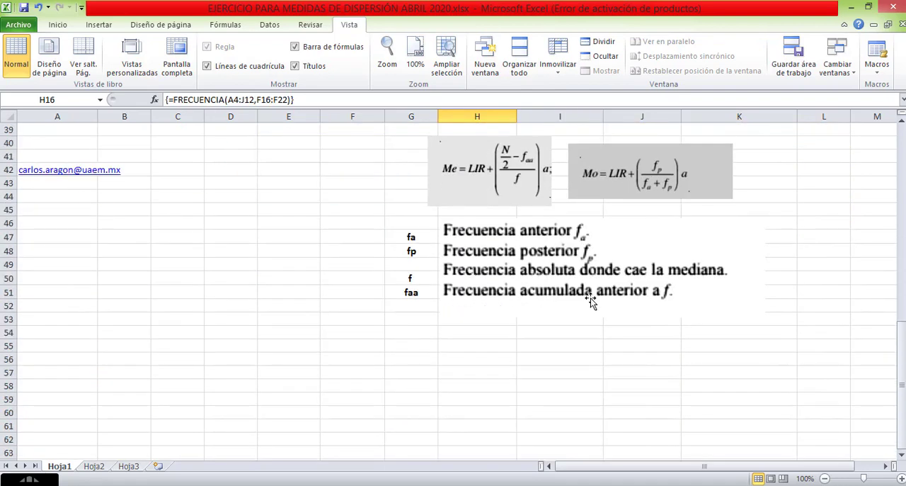
scroll(634, 289, up, 9)
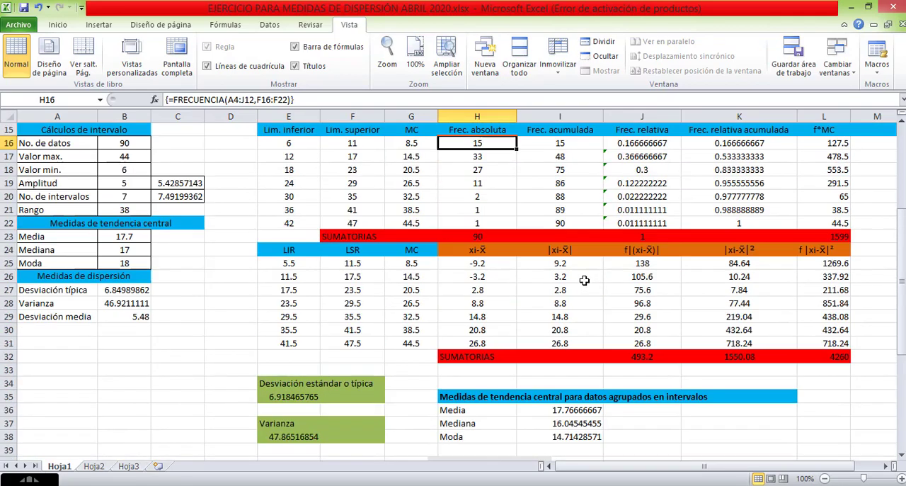
click(557, 183)
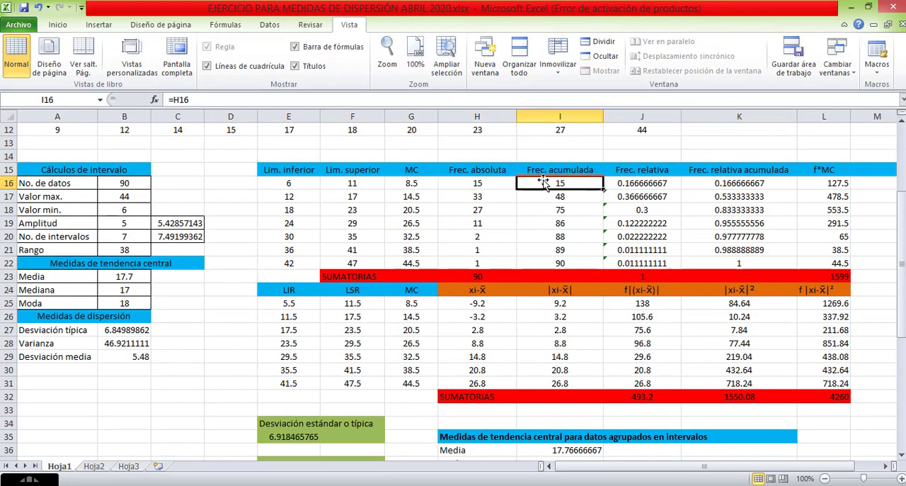
scroll(571, 191, down, 4)
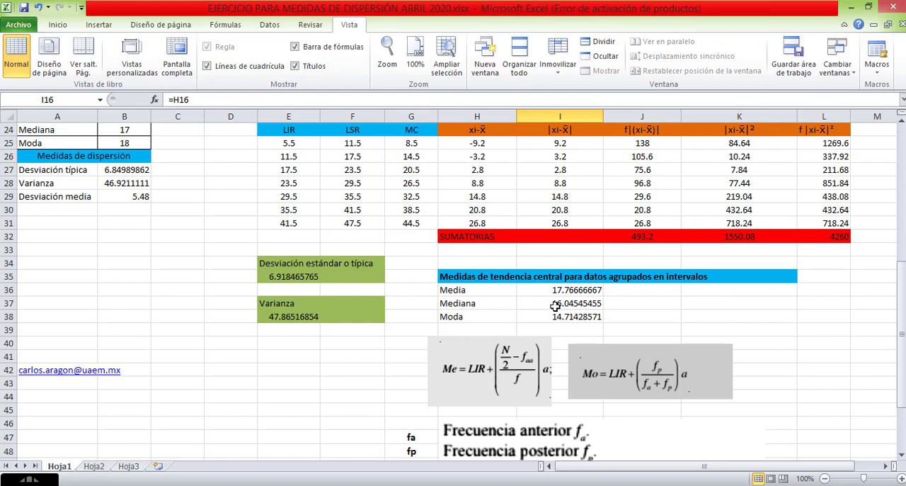
click(557, 306)
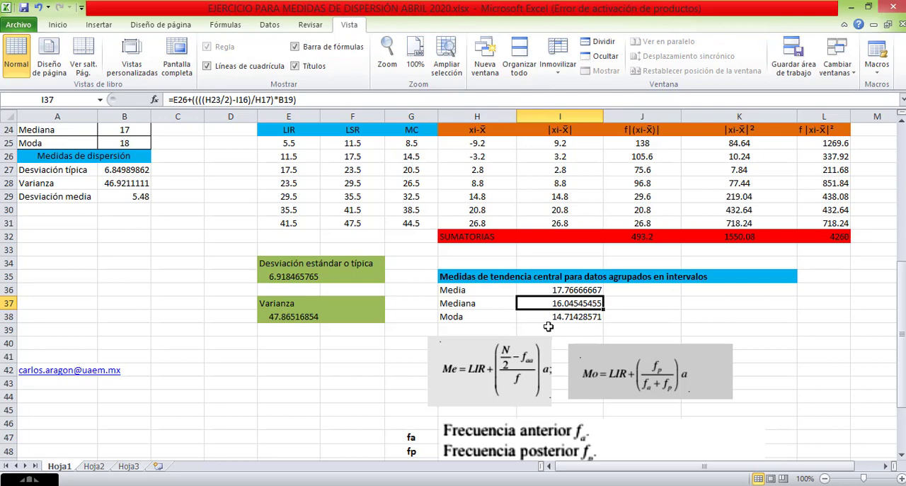
scroll(542, 324, up, 6)
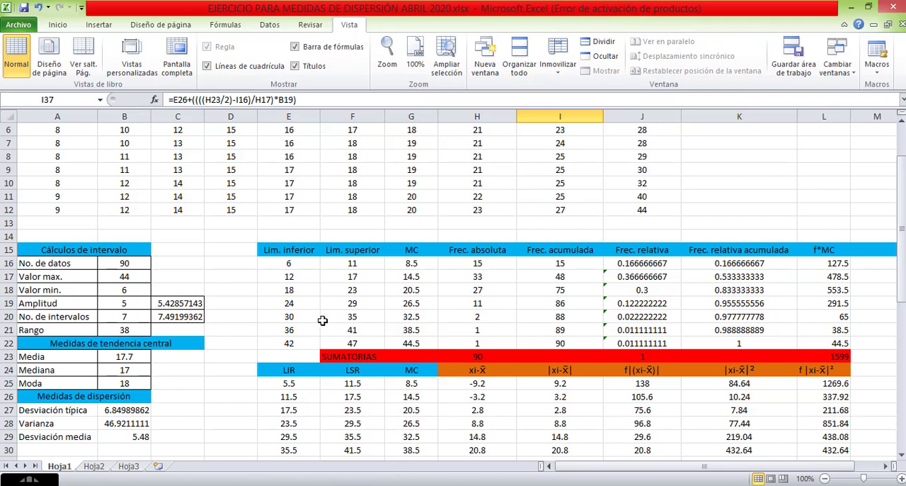
scroll(325, 317, down, 3)
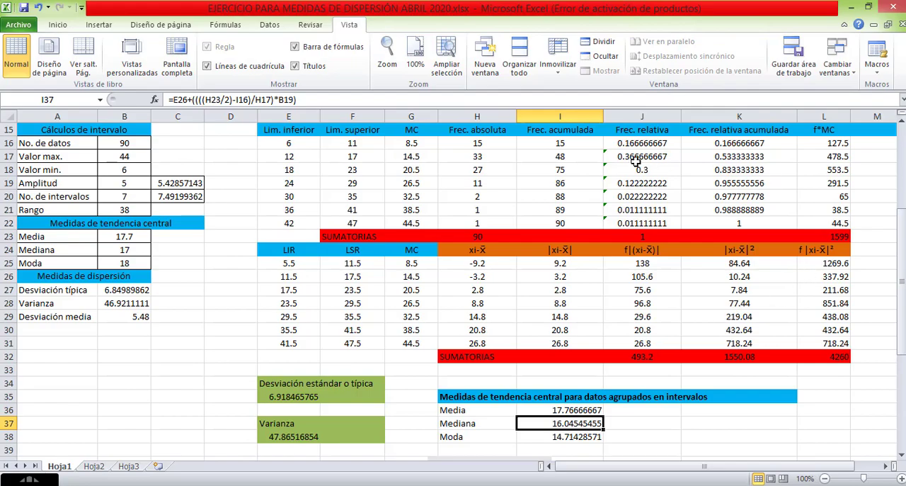
Switch to the MEDIDAS DE DISPERSIÓN presentation in PowerPoint and highlight the measures listed on slide 2, singling out Rango.
key(alt+Tab)
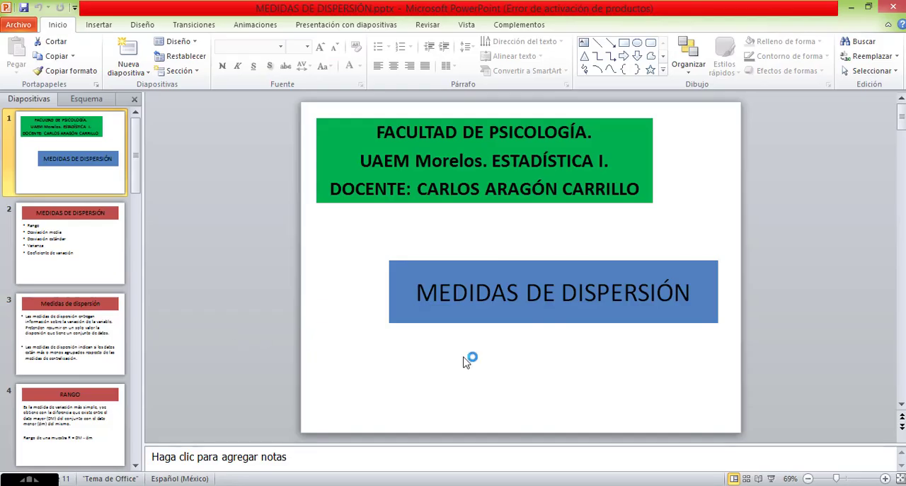
click(106, 246)
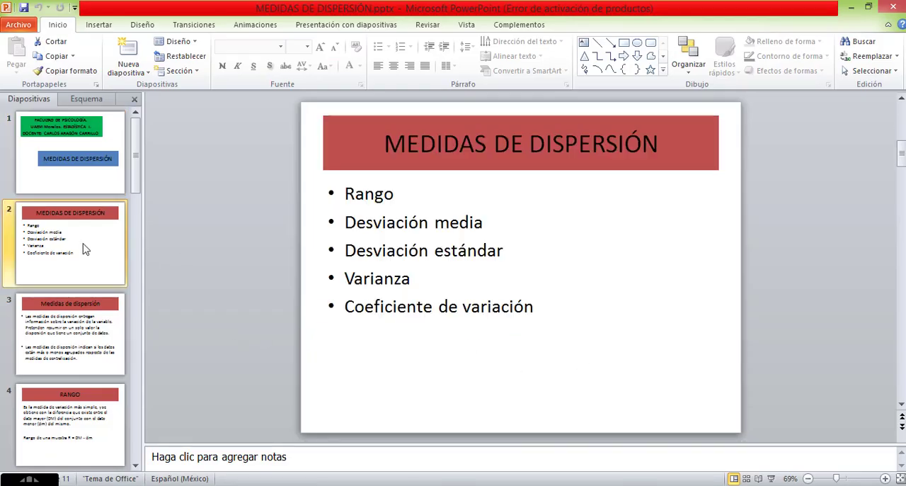
drag(348, 201, 429, 310)
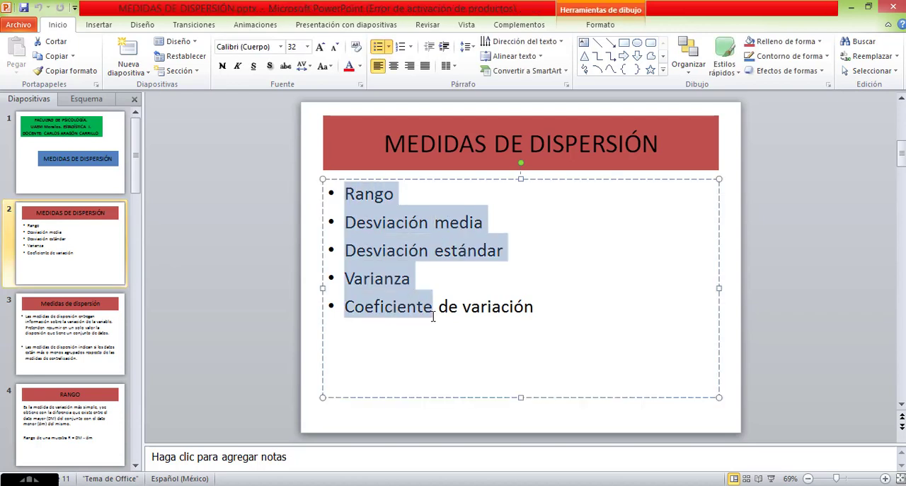
double_click(380, 199)
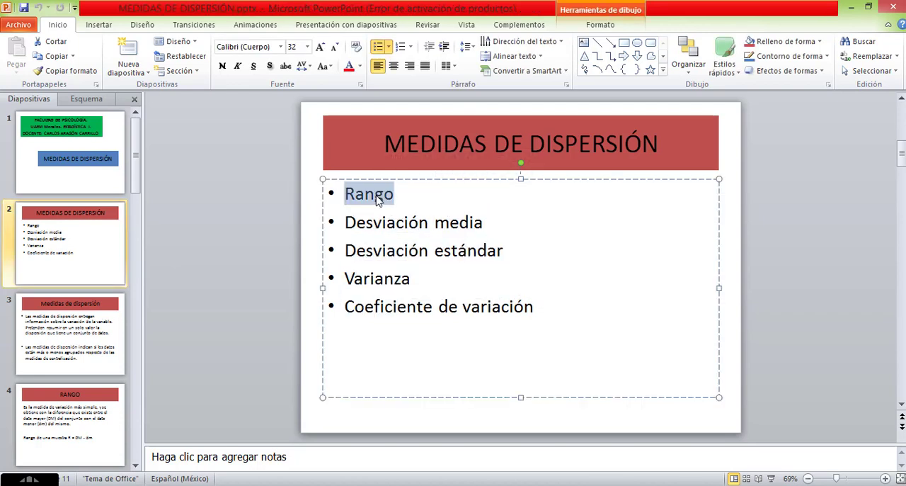
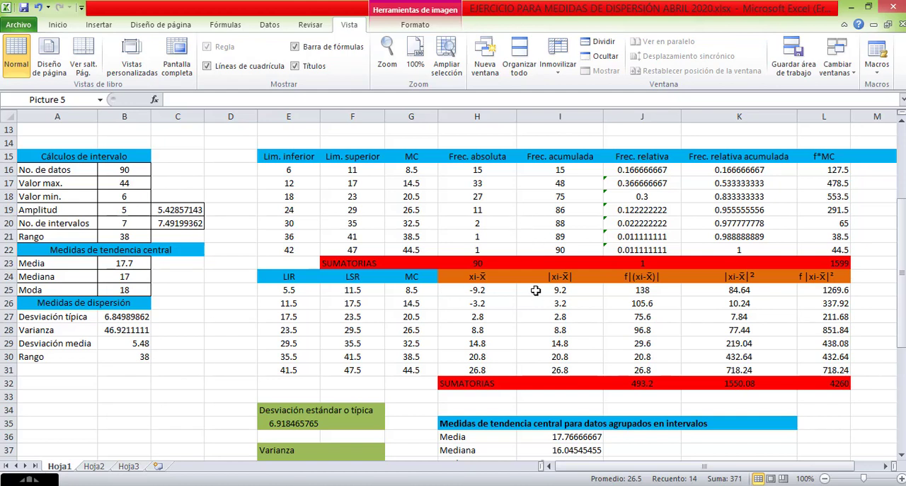
Review the real limit formulas in E25 and F25 and the xi-x̄ deviation formula in H25.
click(484, 291)
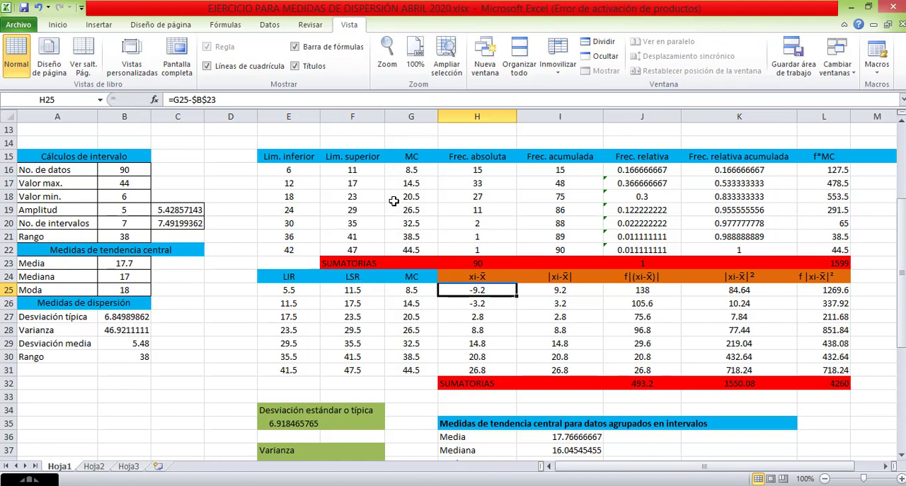
drag(411, 289, 410, 370)
click(303, 292)
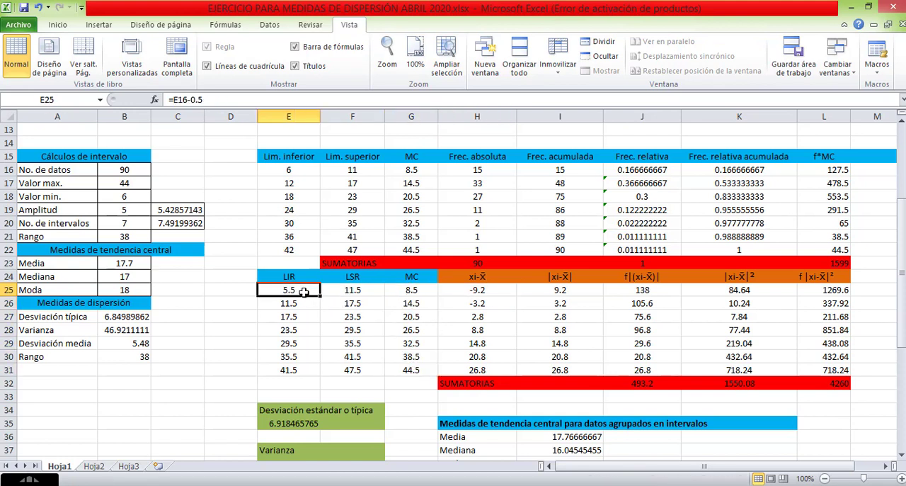
click(349, 293)
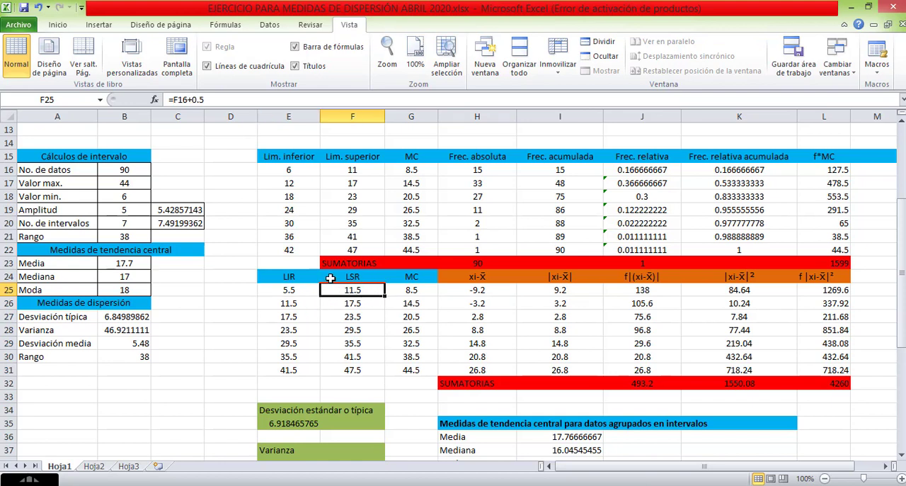
click(486, 293)
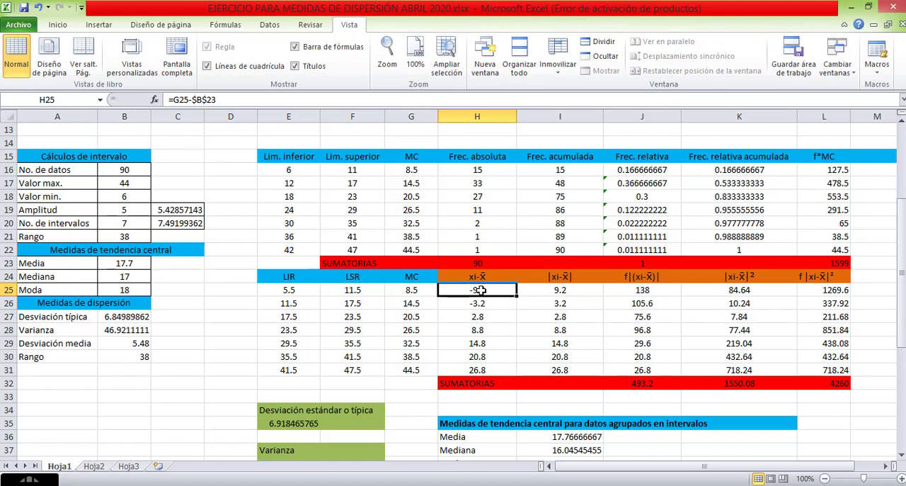
Replace the $B$23 reference in the H25 deviation formula with the grouped-data Media cell, I36.
double_click(481, 291)
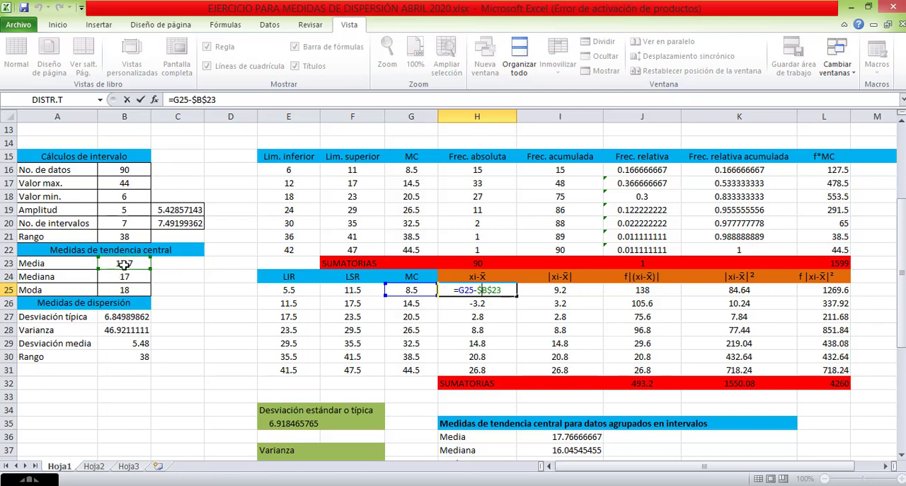
scroll(130, 269, up, 4)
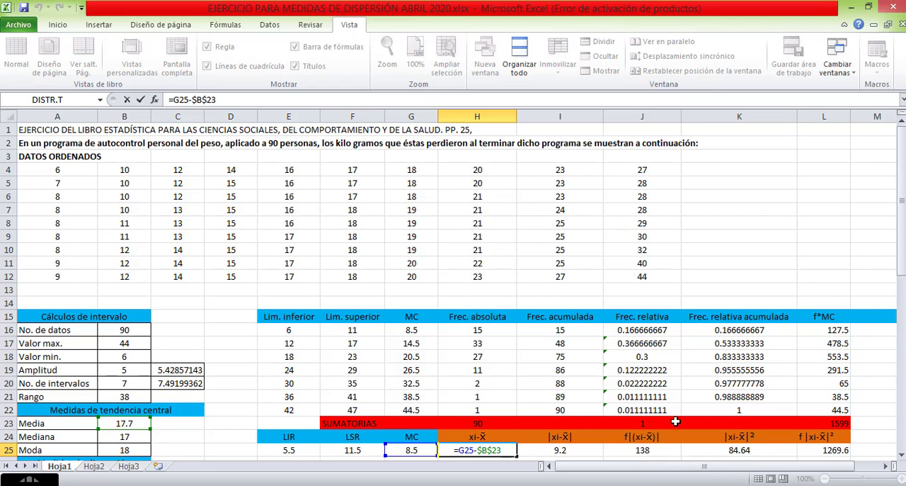
scroll(376, 292, down, 8)
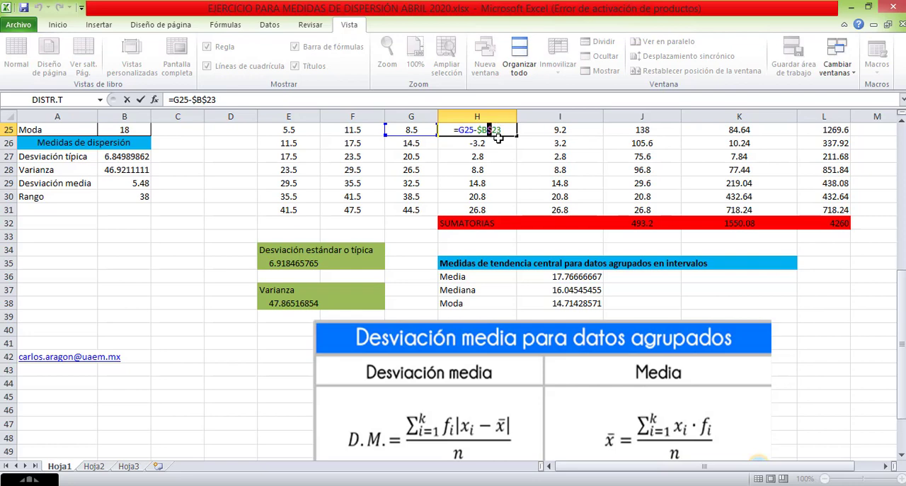
scroll(469, 165, up, 2)
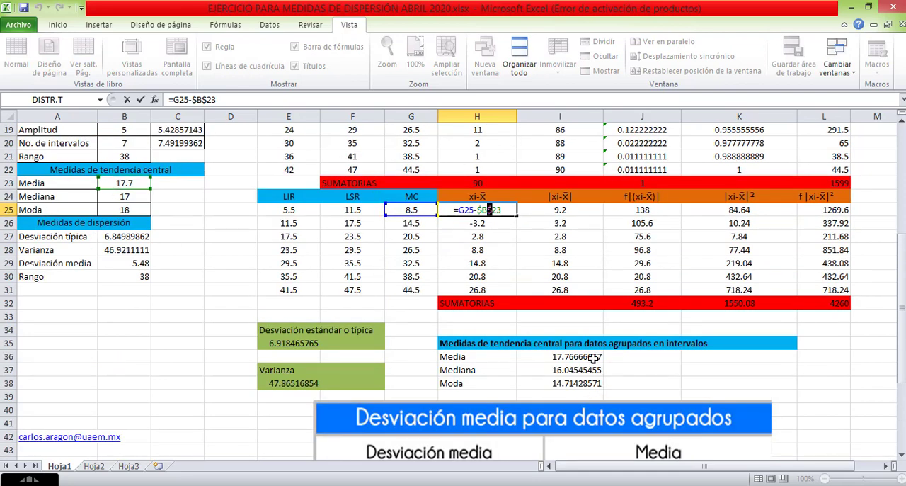
click(507, 212)
key(BackSpace)
key(BackSpace)
key(BackSpace)
key(BackSpace)
key(BackSpace)
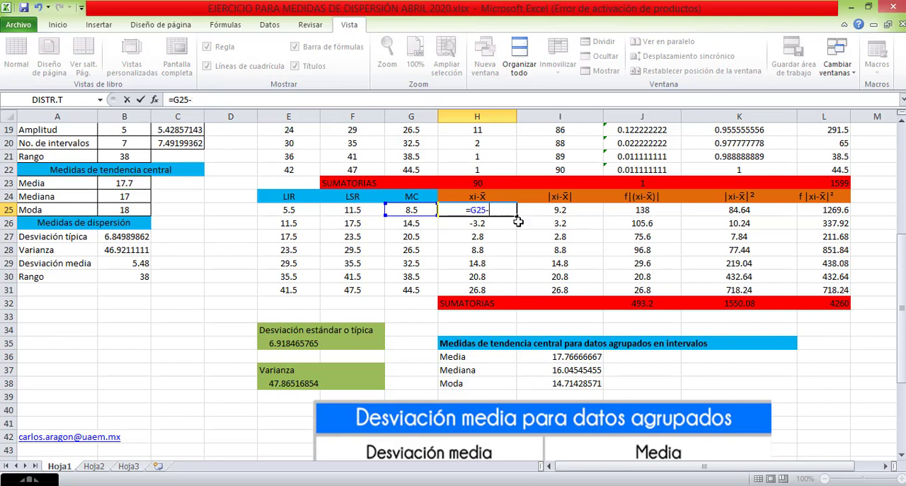
click(585, 357)
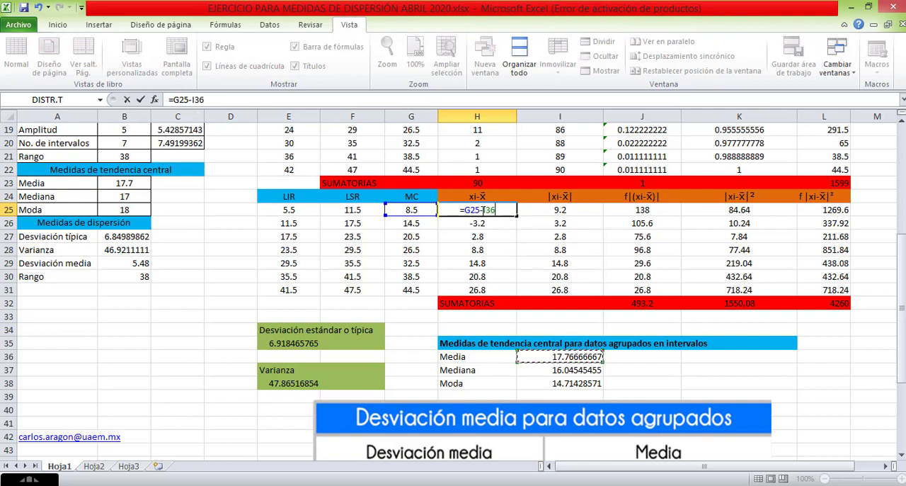
Make the I36 reference in the H25 formula absolute as $I$36 and commit the formula.
click(484, 210)
text($)
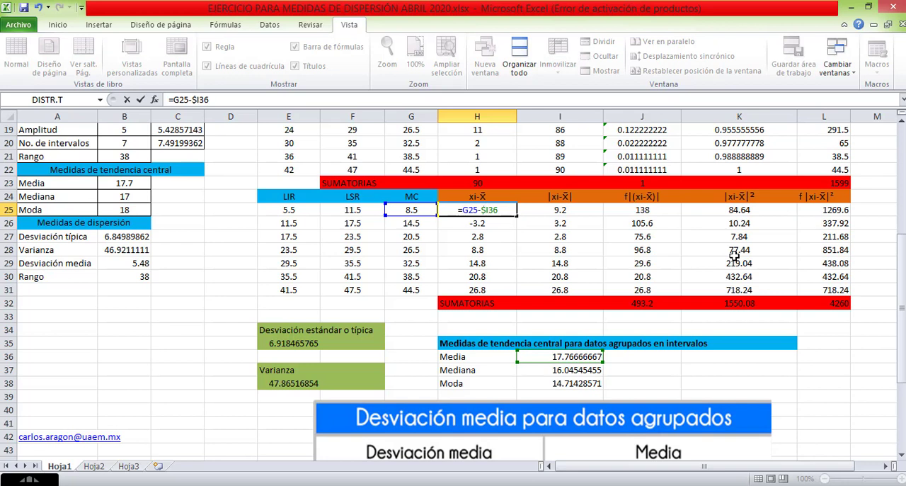
key(Right)
text($)
key(Return)
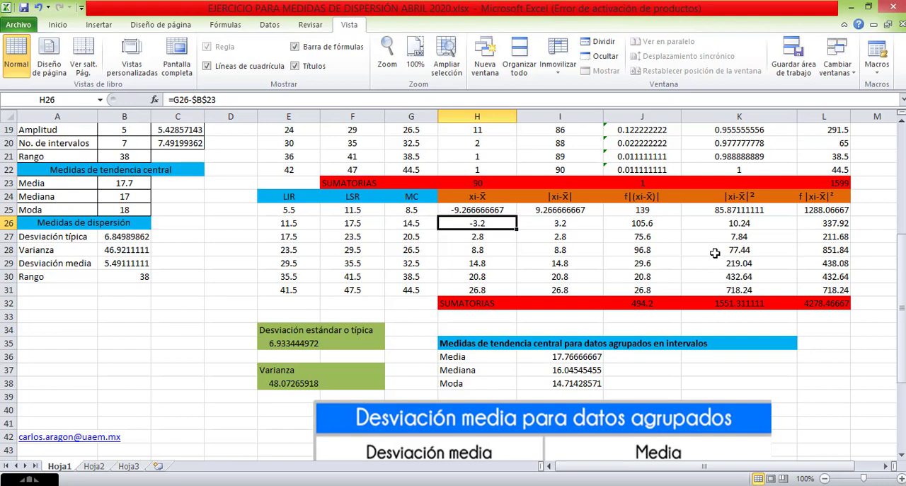
Copy the H25 deviation formula down through H31 and check the references of the copy in H26.
click(489, 209)
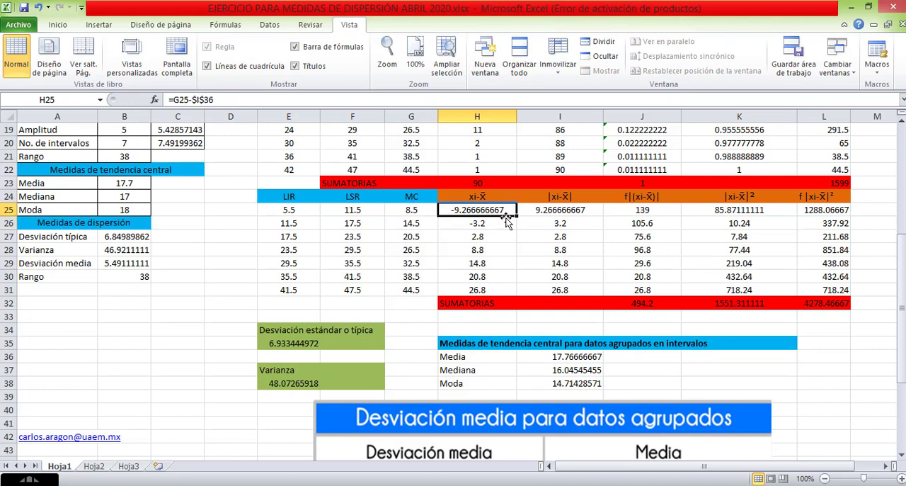
drag(515, 218, 507, 294)
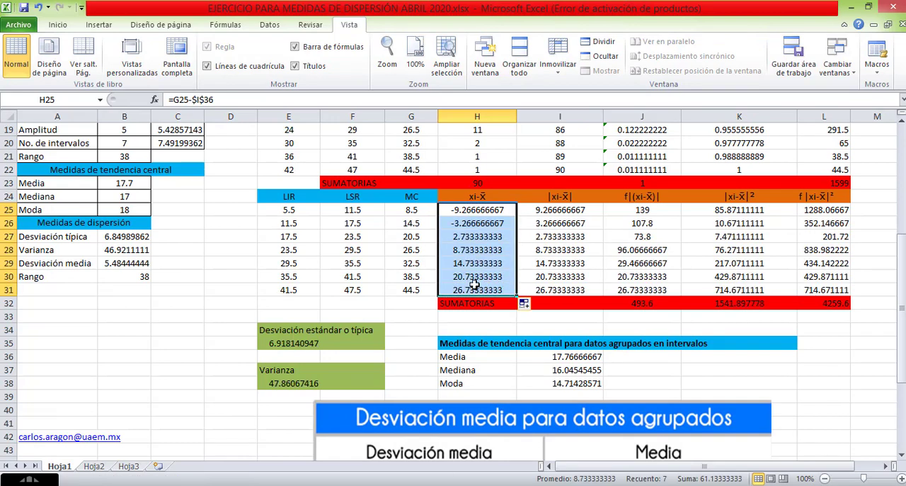
click(497, 226)
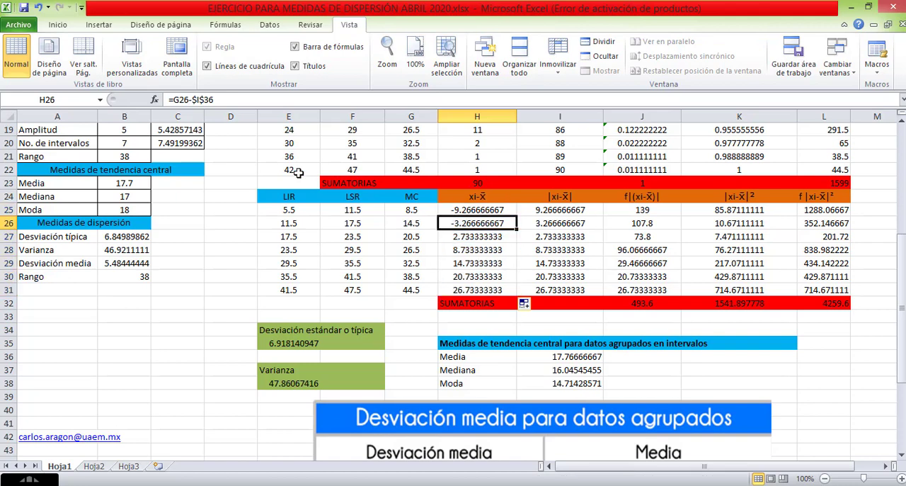
double_click(470, 222)
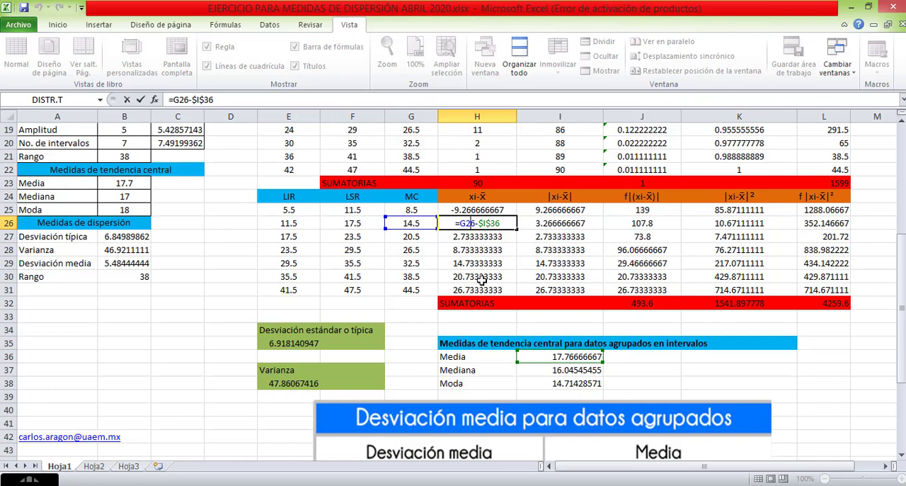
key(Return)
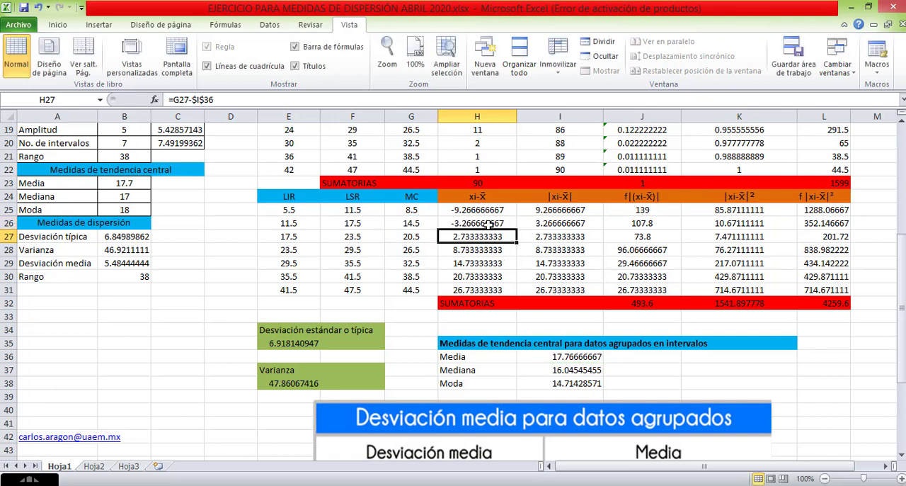
Format the grouped-data Media in I36 to show two decimals.
click(563, 356)
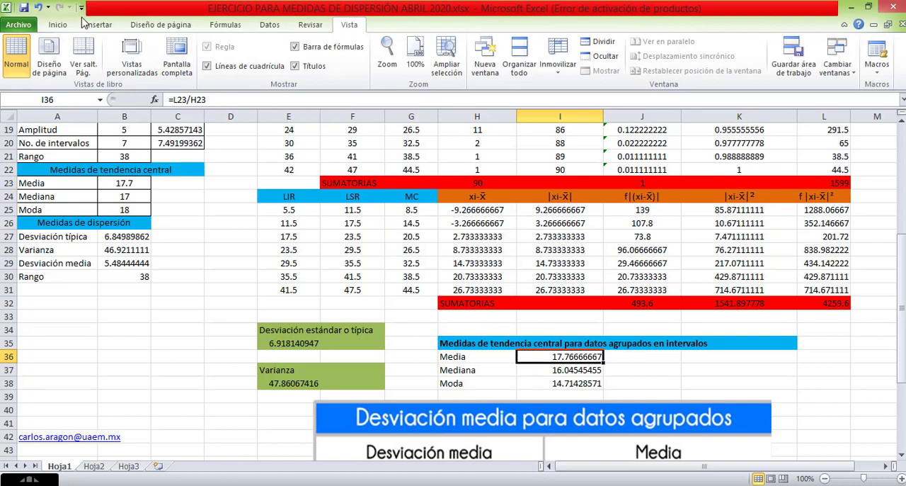
click(59, 27)
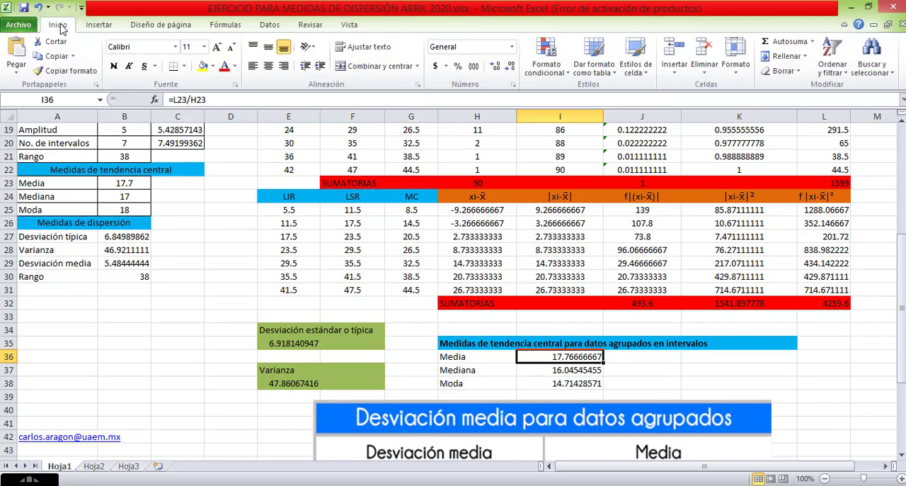
click(512, 74)
click(512, 73)
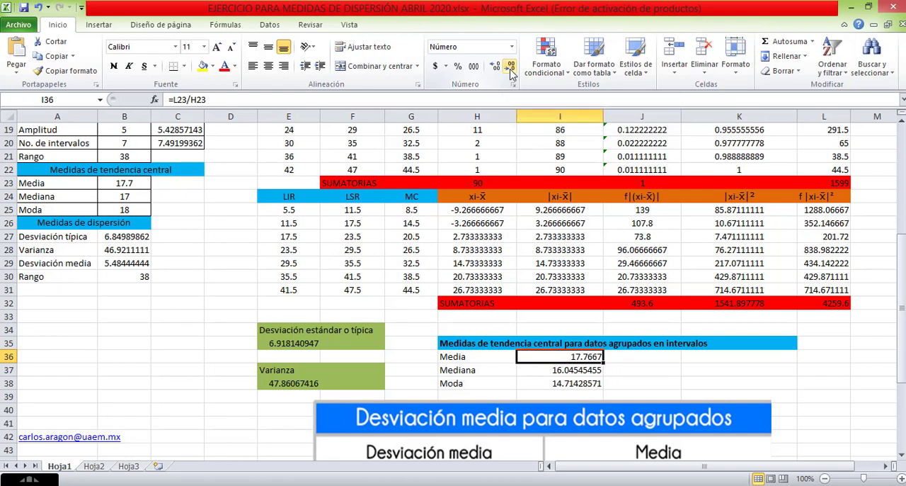
click(512, 74)
click(512, 73)
key(Down)
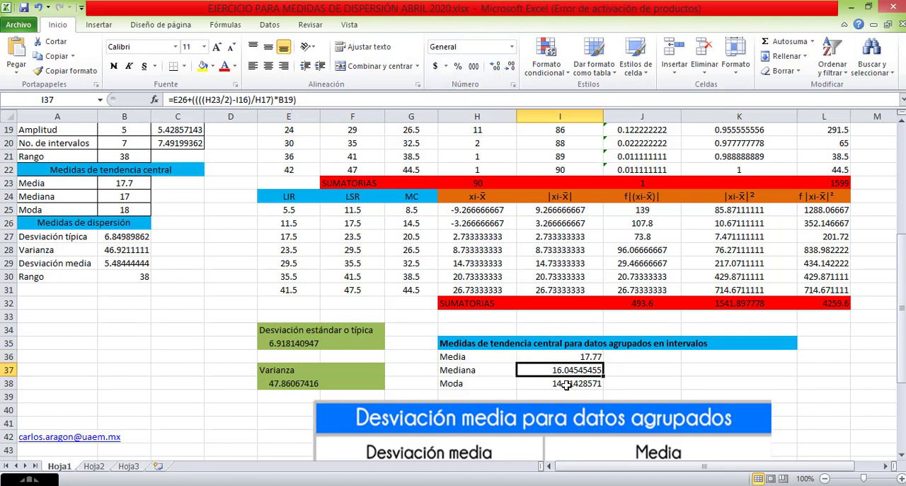
Format the grouped-data Mediana and Moda in I37:I38 to show two decimals.
click(482, 210)
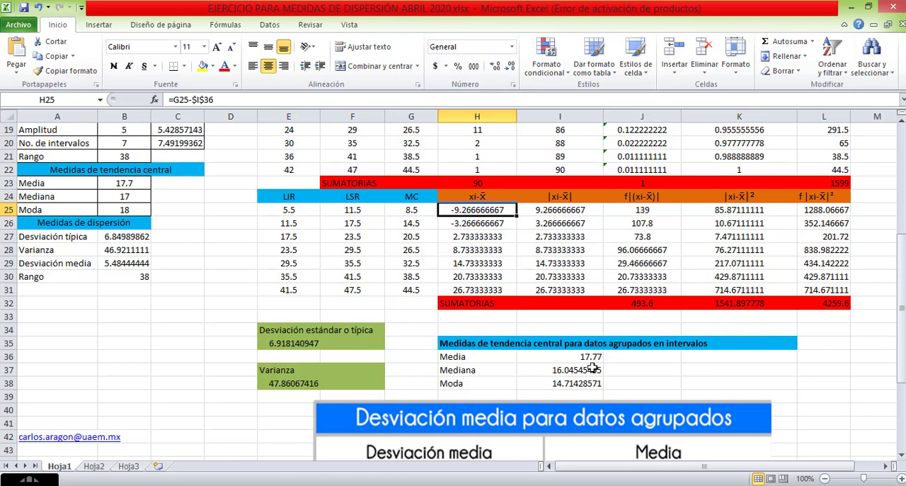
drag(581, 369, 581, 382)
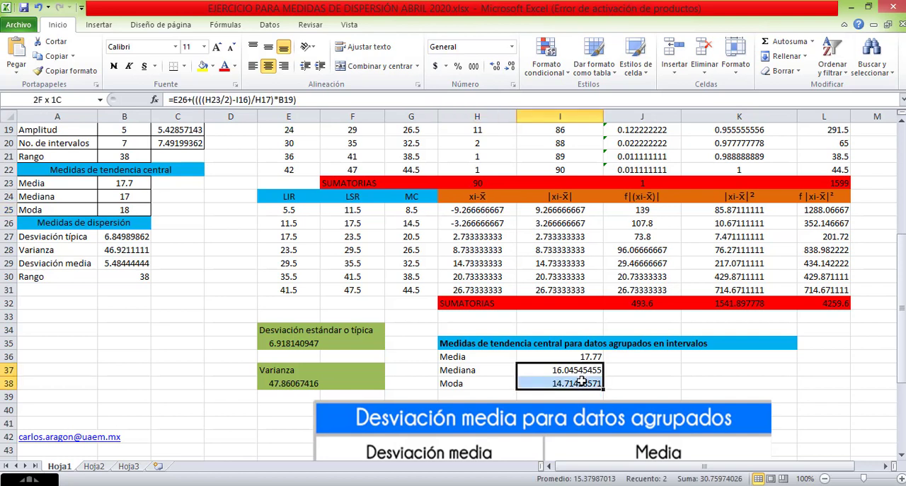
click(510, 66)
click(510, 66)
click(510, 66)
click(510, 66)
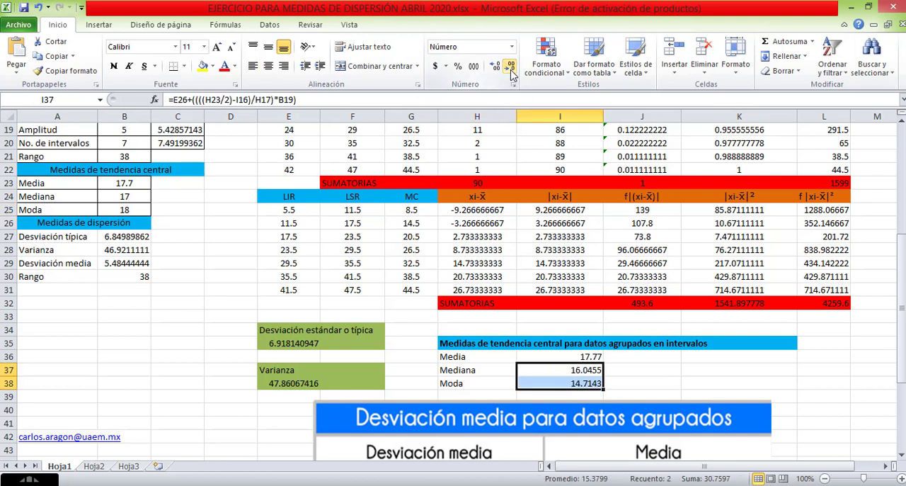
click(510, 66)
click(510, 66)
Format the deviation table and its SUMATORIAS row, H25:L32, to show two decimals.
click(470, 223)
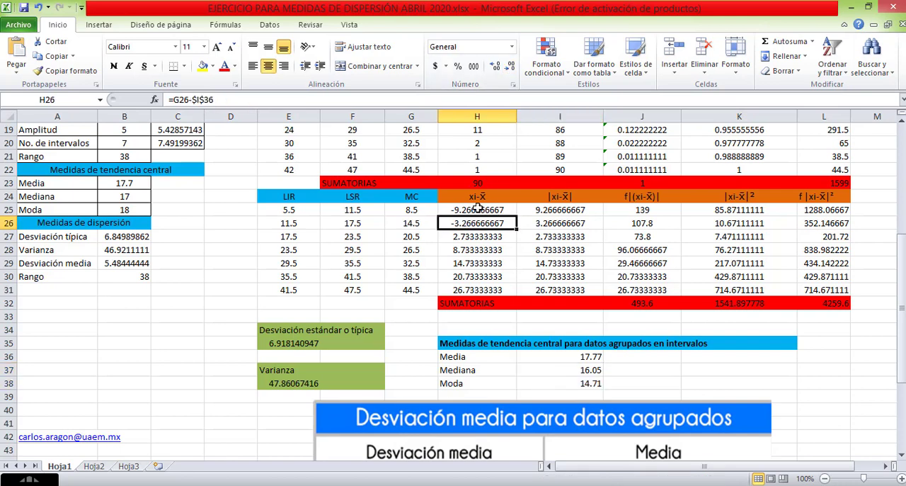
drag(478, 207, 806, 285)
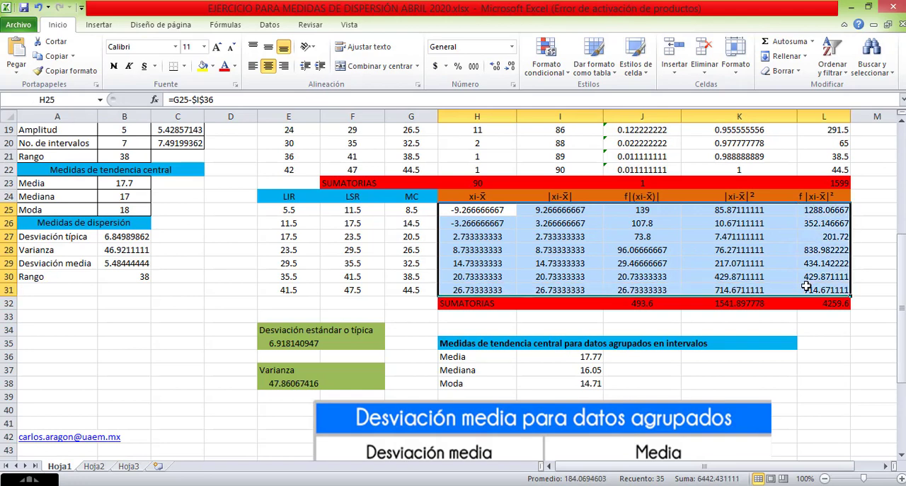
click(657, 315)
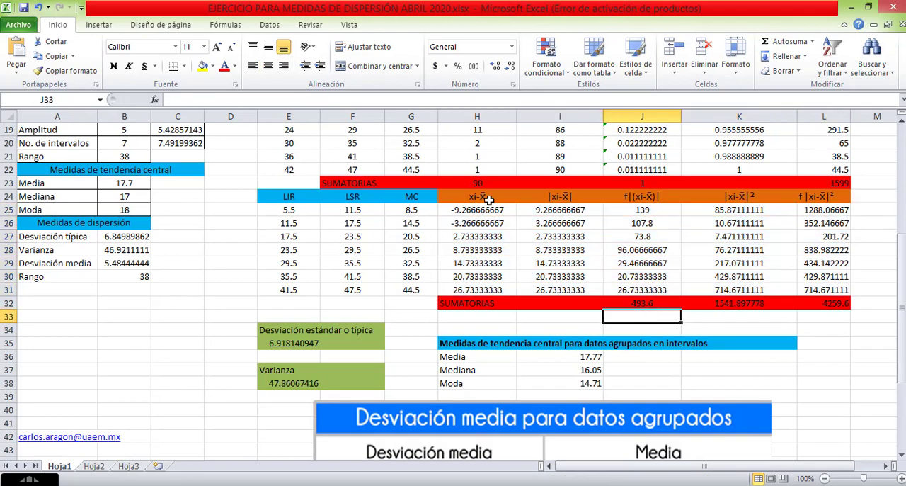
drag(484, 209, 815, 301)
click(510, 68)
click(510, 67)
click(510, 67)
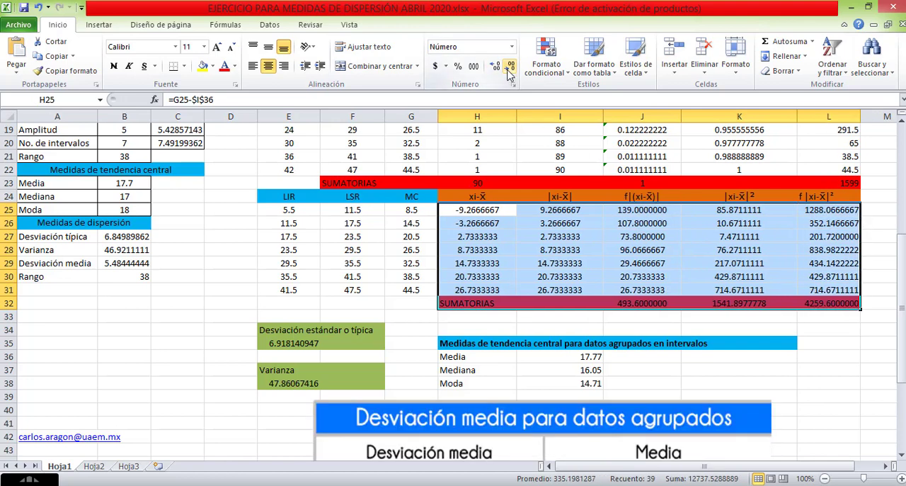
click(510, 67)
click(509, 68)
click(510, 68)
click(510, 68)
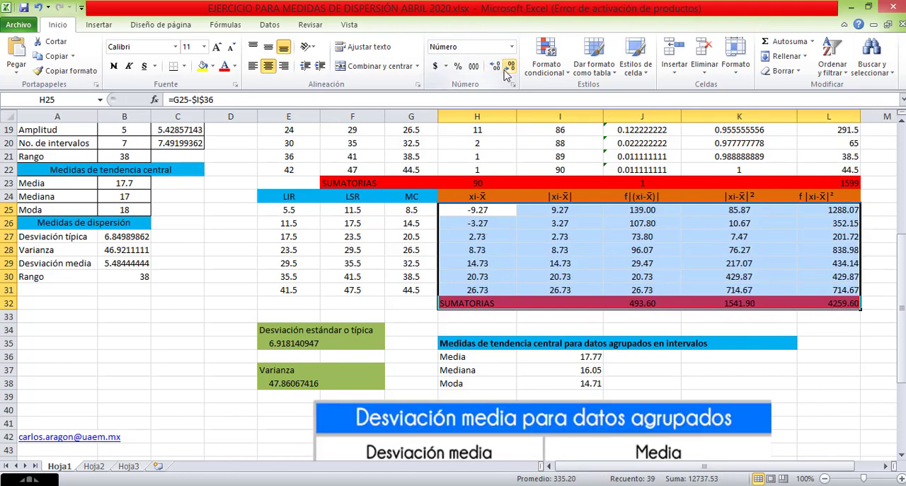
click(508, 321)
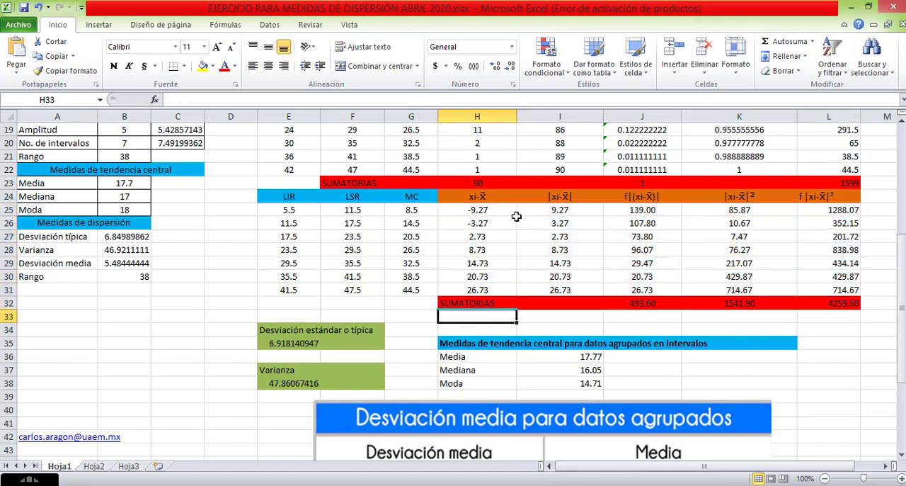
Format the relative and cumulative relative frequencies in J16:K22 to show two decimals.
scroll(600, 195, up, 2)
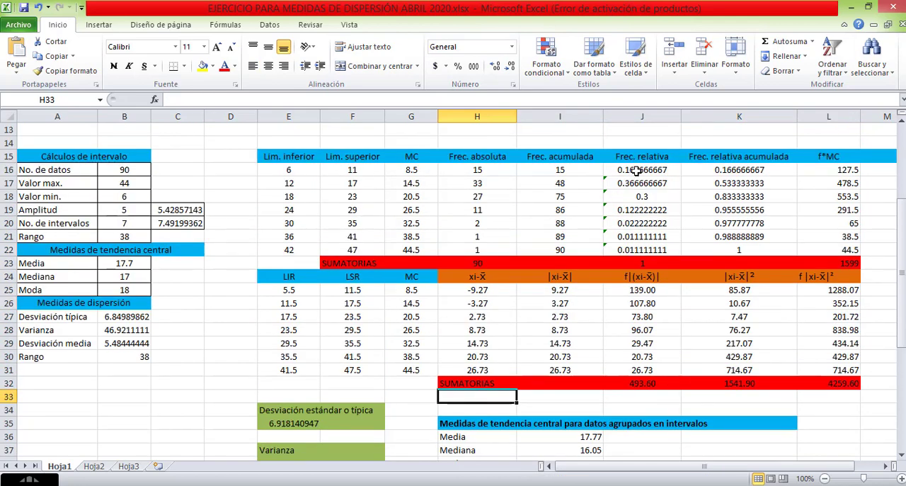
drag(634, 170, 720, 249)
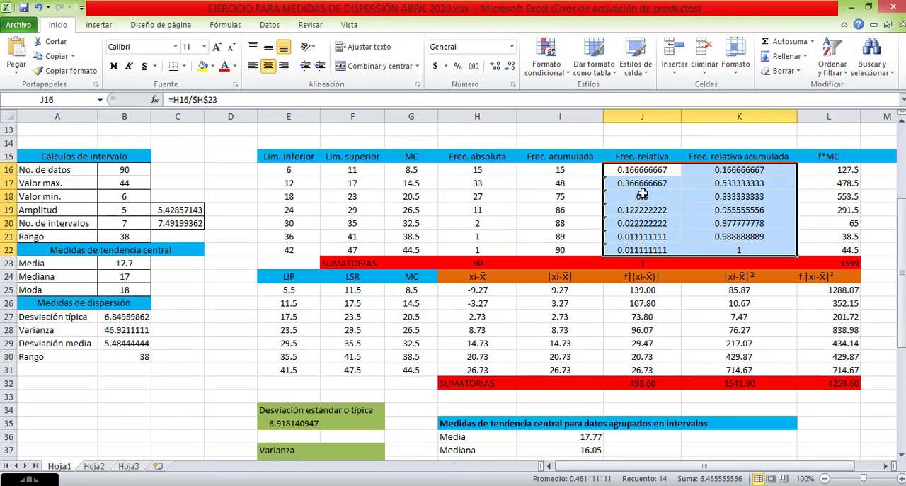
click(510, 66)
click(509, 67)
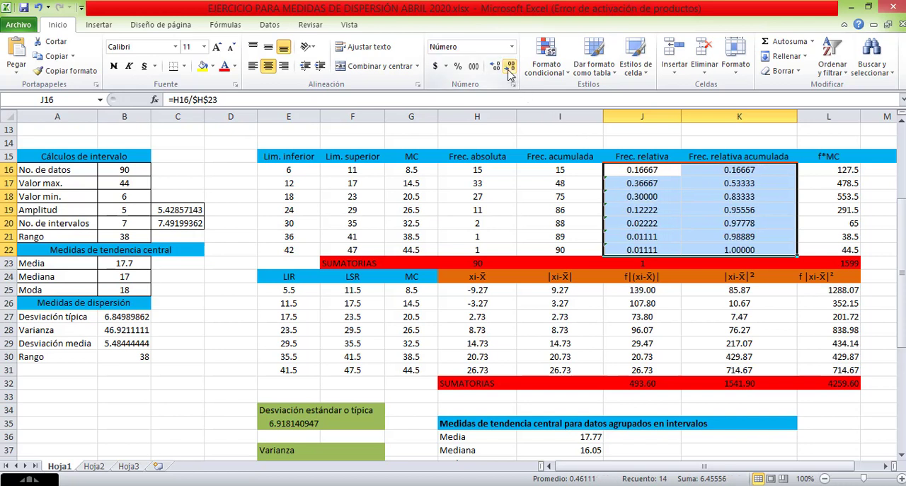
click(510, 66)
click(510, 67)
click(510, 67)
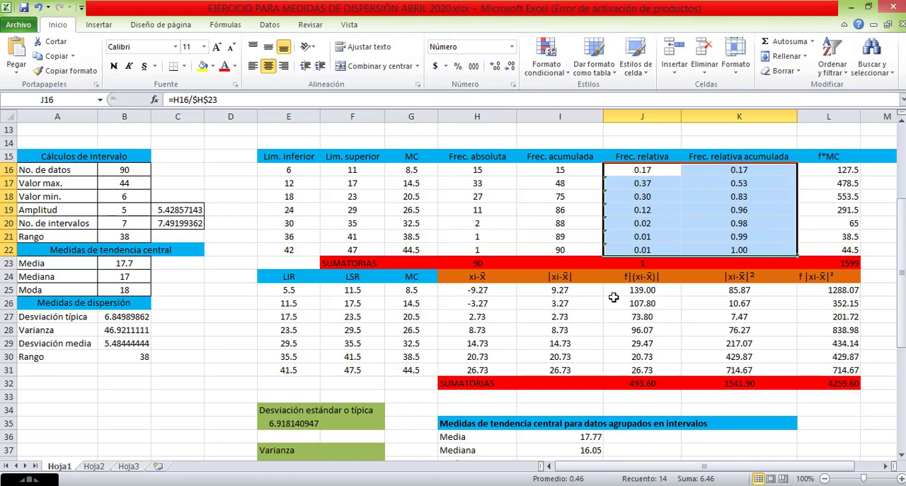
click(569, 303)
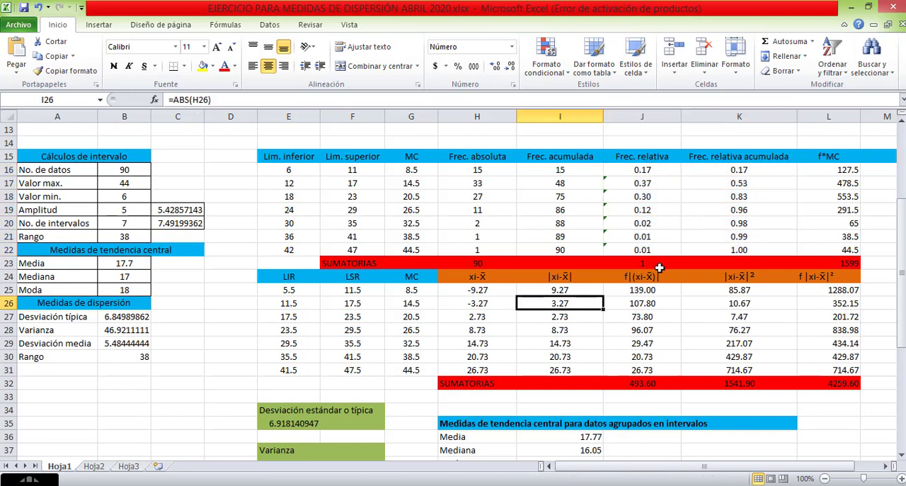
click(647, 264)
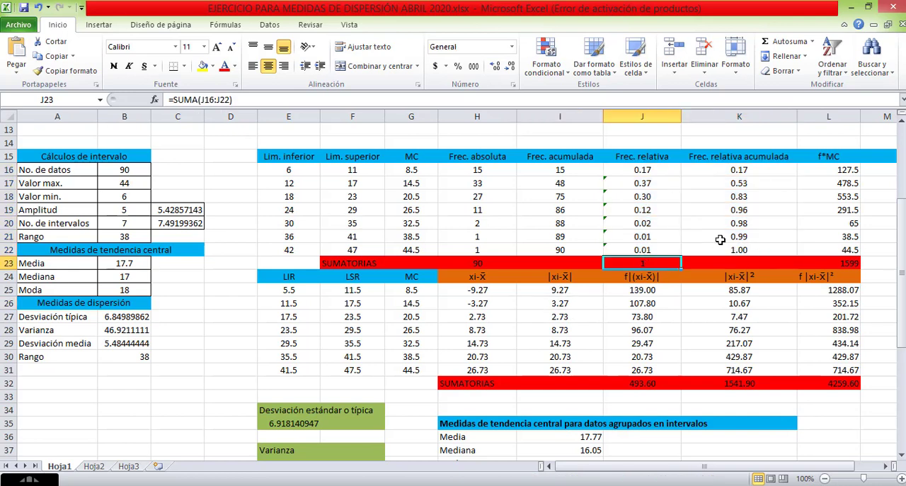
scroll(720, 240, down, 2)
click(586, 260)
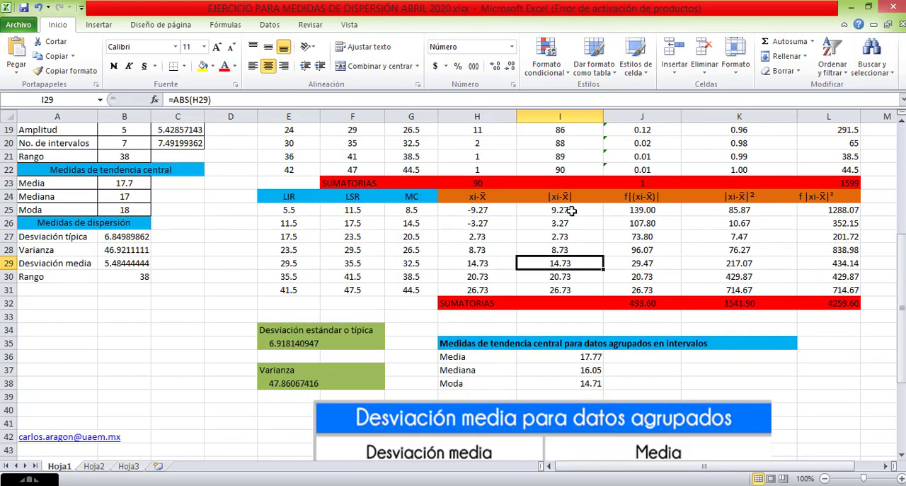
scroll(571, 196, down, 2)
scroll(518, 181, up, 1)
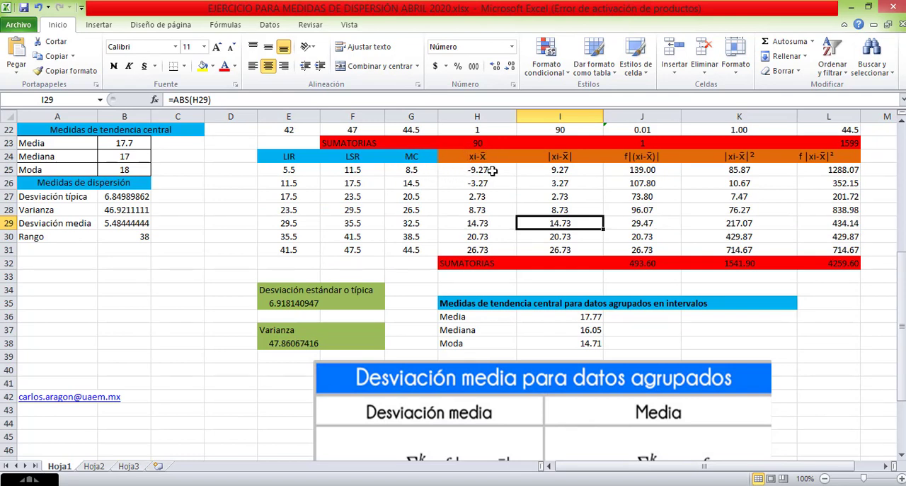
Examine the class marks in G25:G30 and the |xi-x̄| heading in I24 against the Desviación media formula image.
click(417, 174)
click(419, 186)
click(420, 198)
click(421, 207)
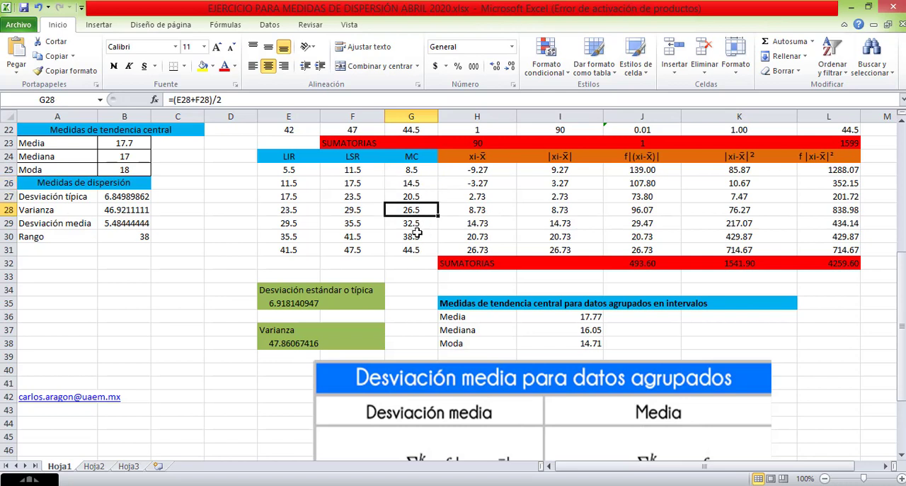
click(416, 236)
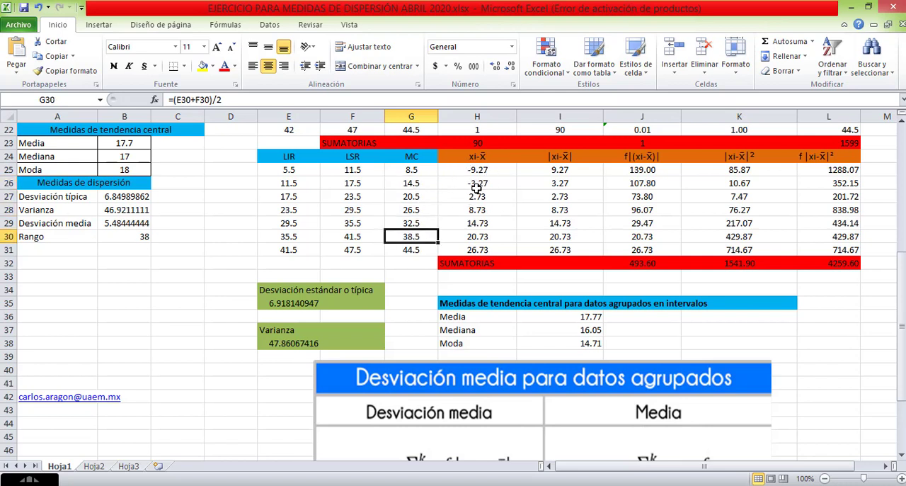
click(559, 156)
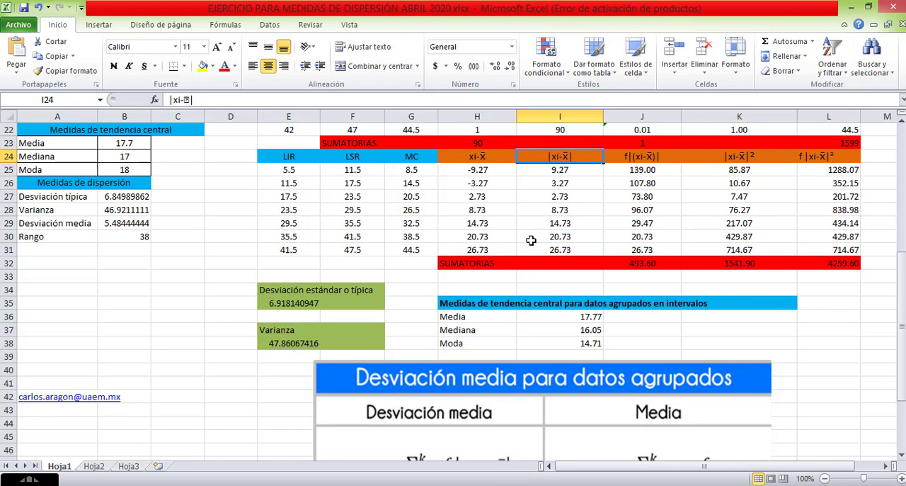
scroll(531, 241, down, 2)
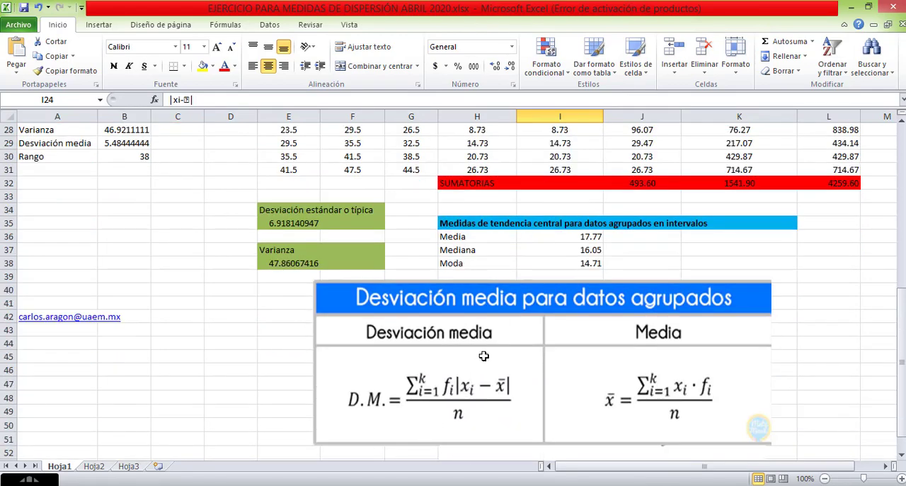
scroll(483, 354, up, 3)
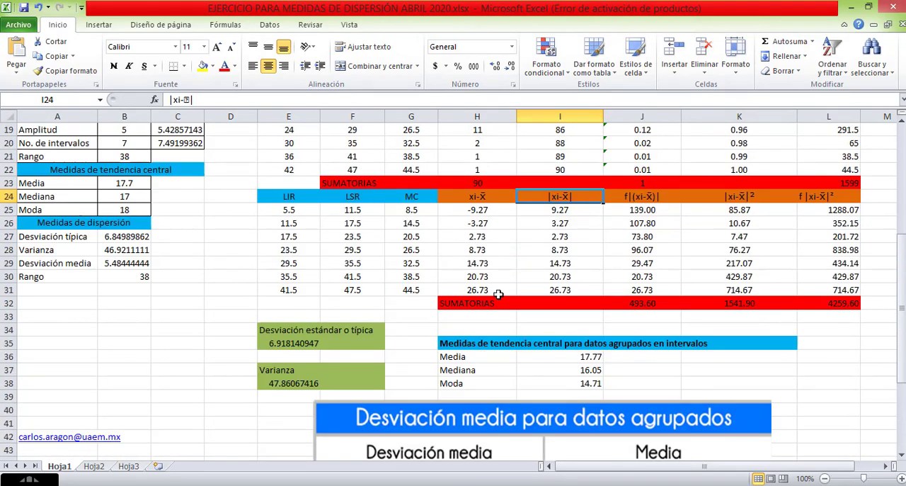
Re-enter the absolute deviation formula in I25 as =ABS(H25) using the ABS function.
click(568, 210)
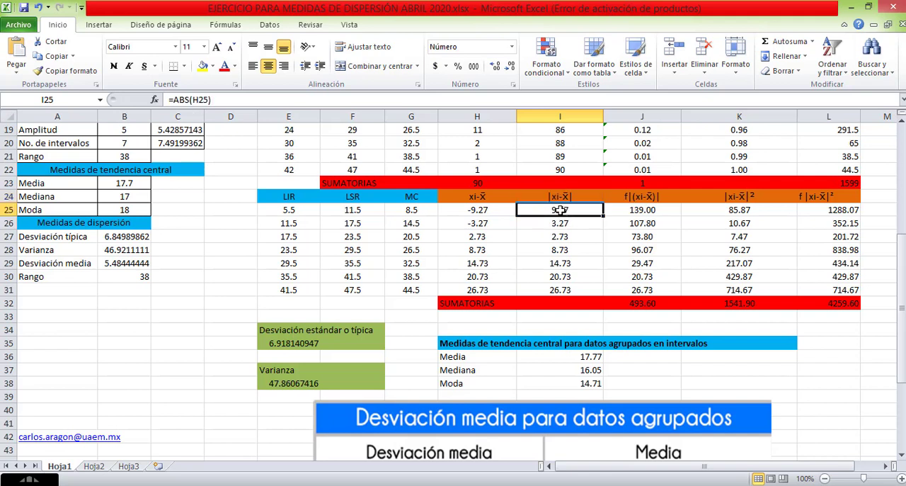
double_click(560, 211)
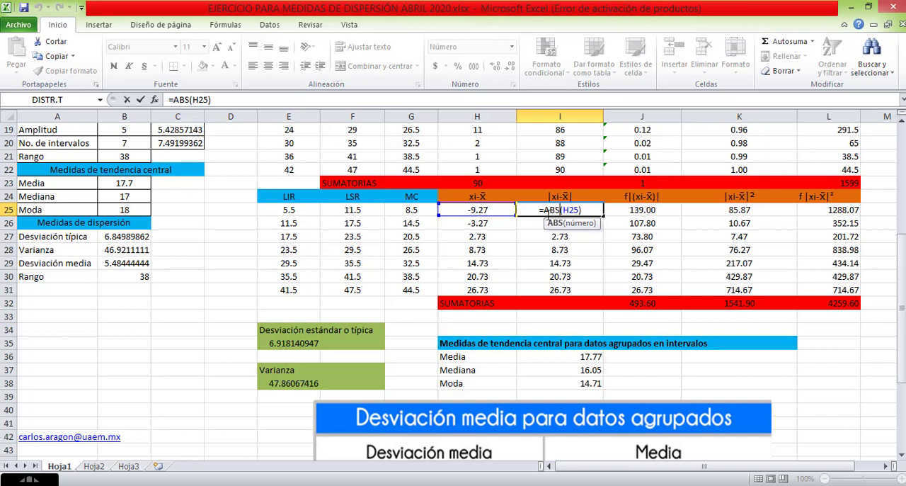
drag(583, 210, 550, 210)
key(BackSpace)
key(BackSpace)
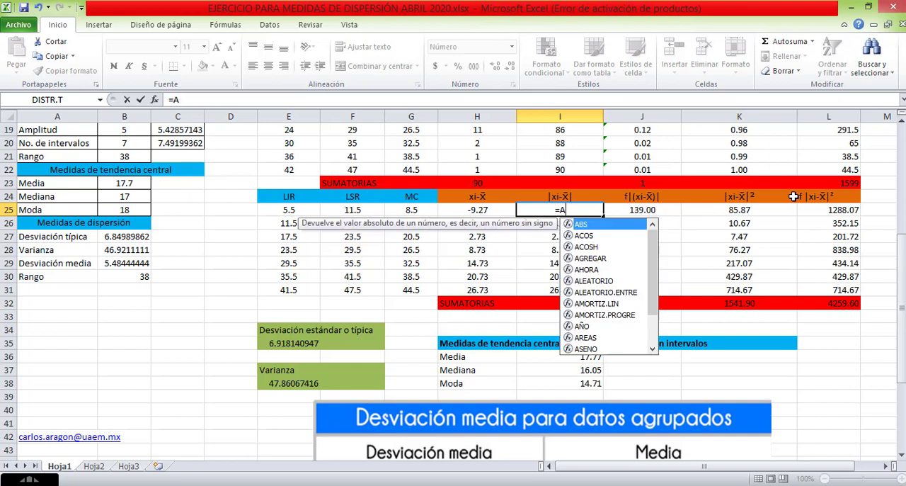
text(abs)
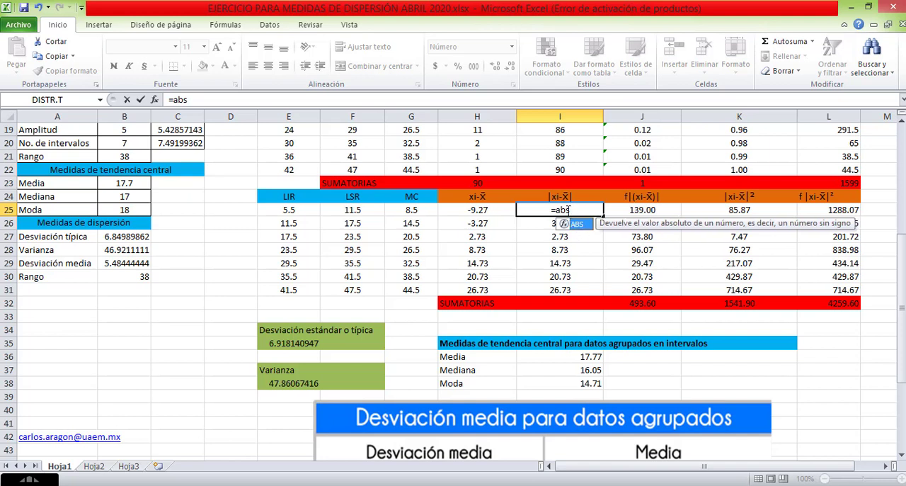
click(569, 210)
key(BackSpace)
key(BackSpace)
key(BackSpace)
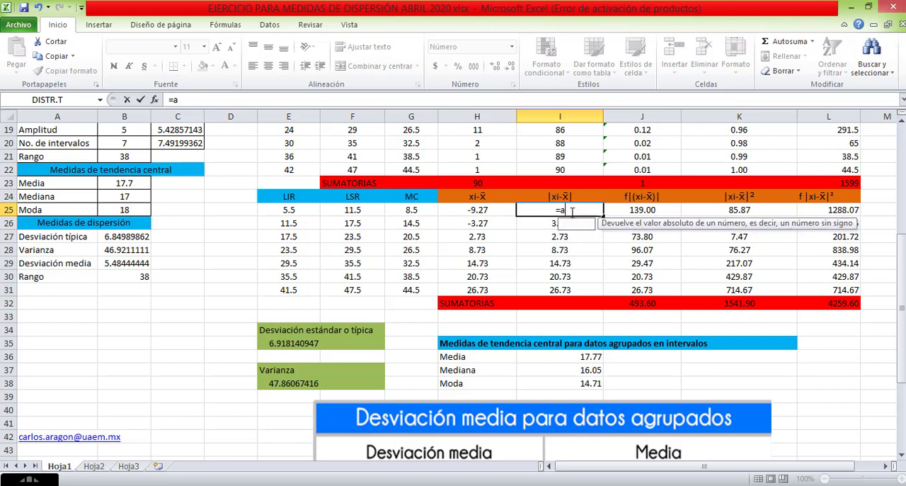
text(abs)
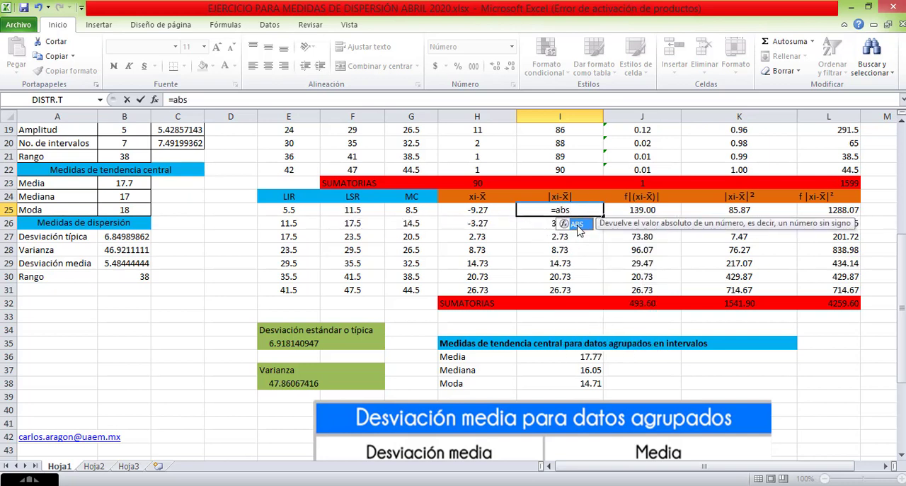
double_click(575, 225)
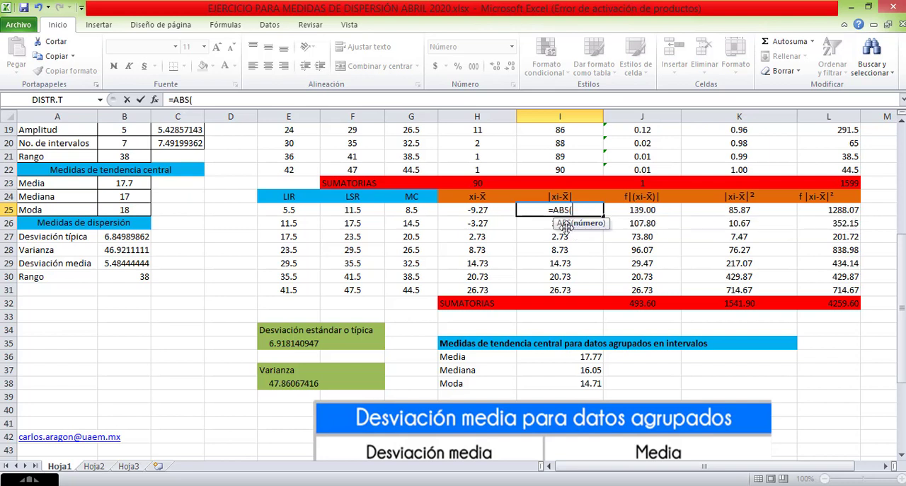
click(476, 213)
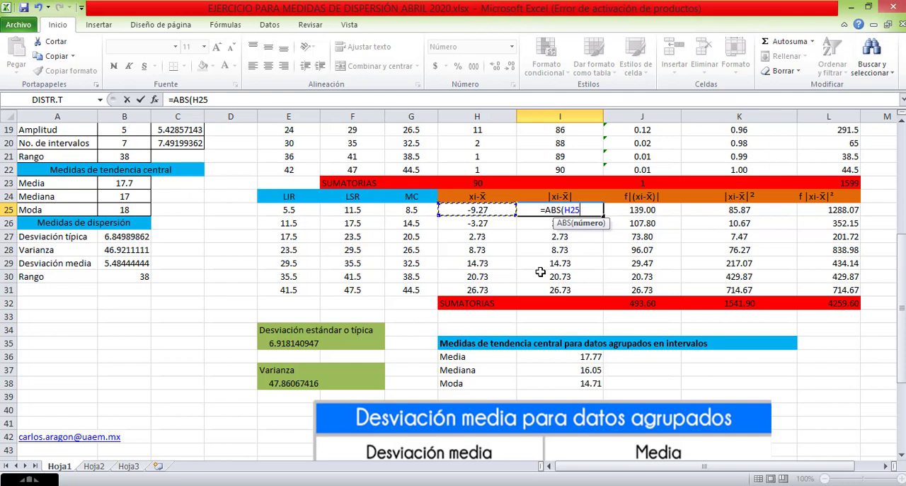
key(Return)
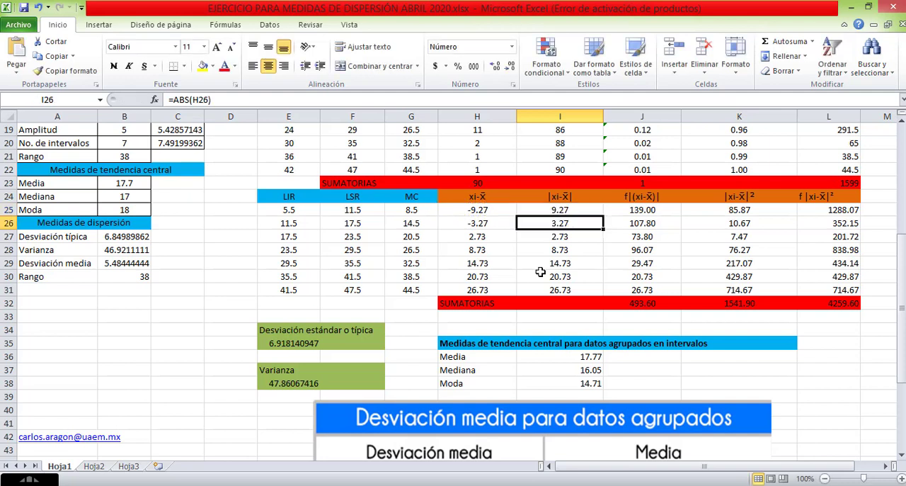
Fill the absolute deviation formula from I25 down through I31.
click(573, 212)
drag(599, 217, 591, 246)
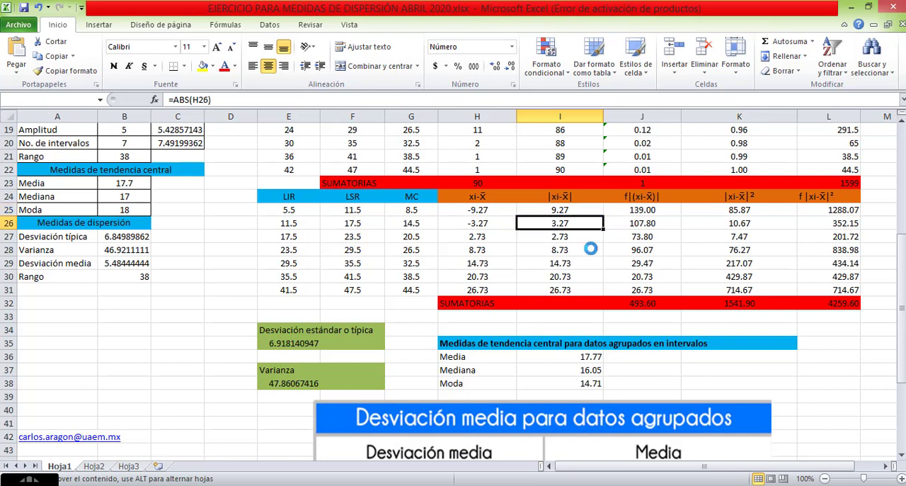
key(Escape)
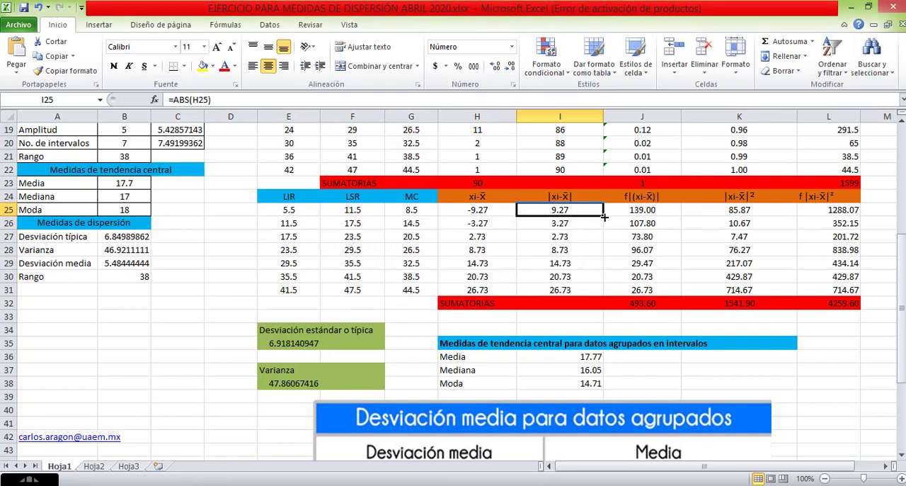
drag(604, 218, 594, 293)
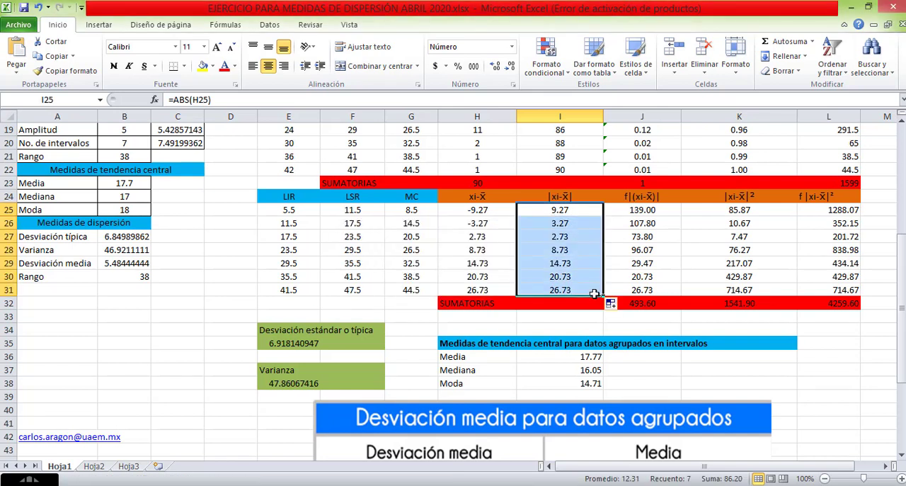
click(574, 327)
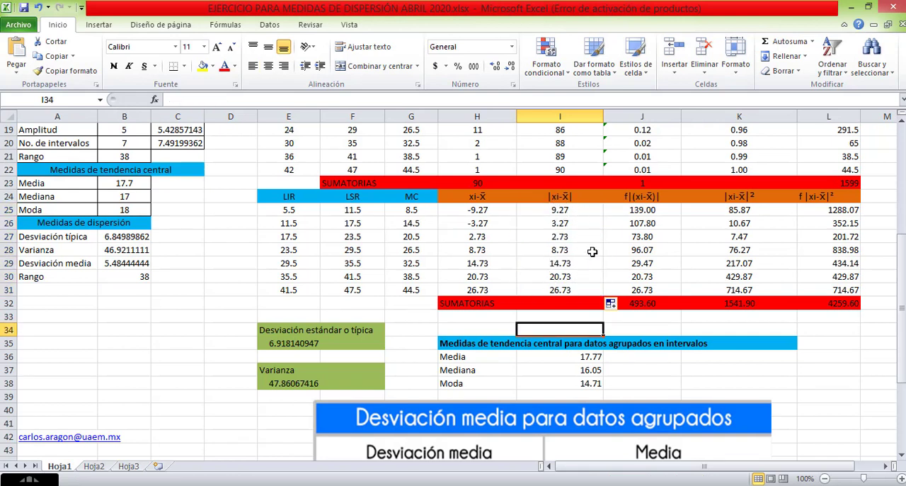
Compare the Desviación media formula image with the f|(xi-x̄)| heading and the absolute deviations in I25:I29.
scroll(591, 257, down, 4)
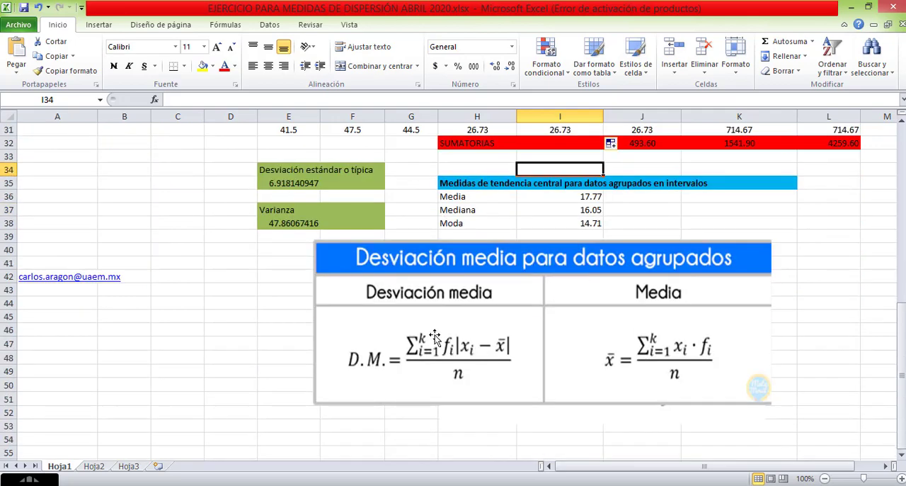
scroll(527, 324, up, 2)
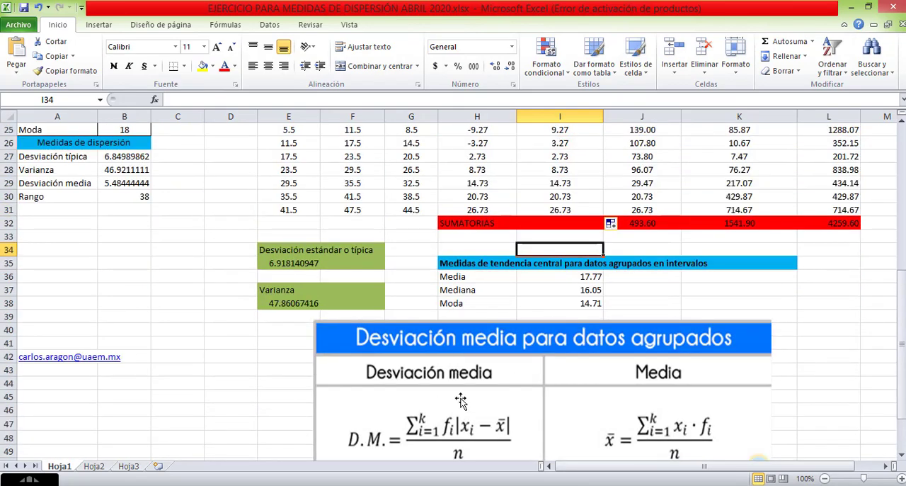
scroll(454, 406, down, 2)
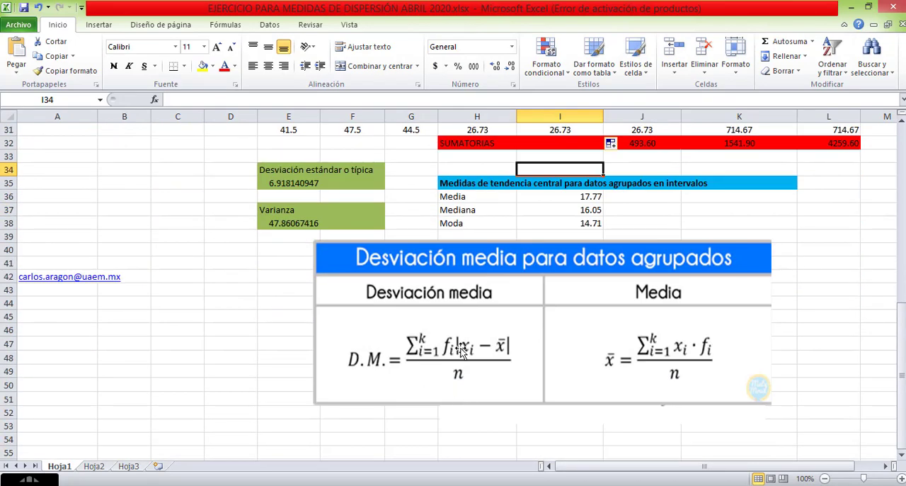
scroll(591, 318, up, 4)
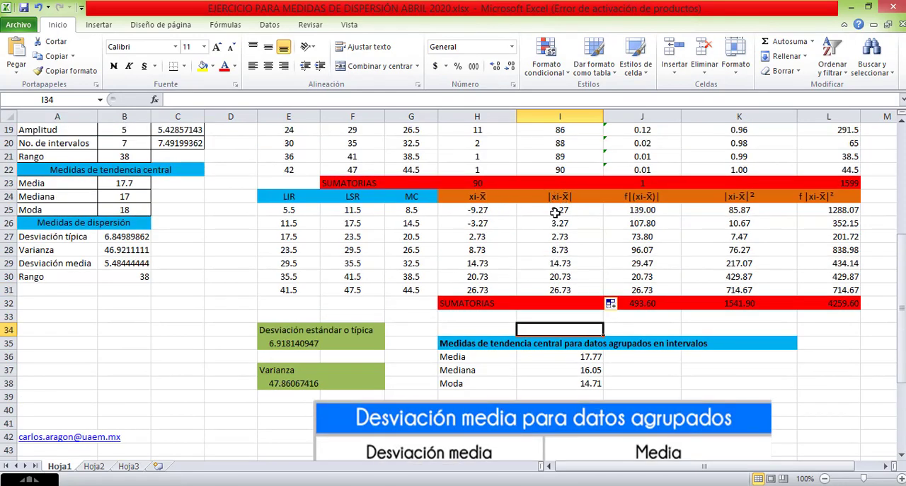
scroll(577, 255, down, 3)
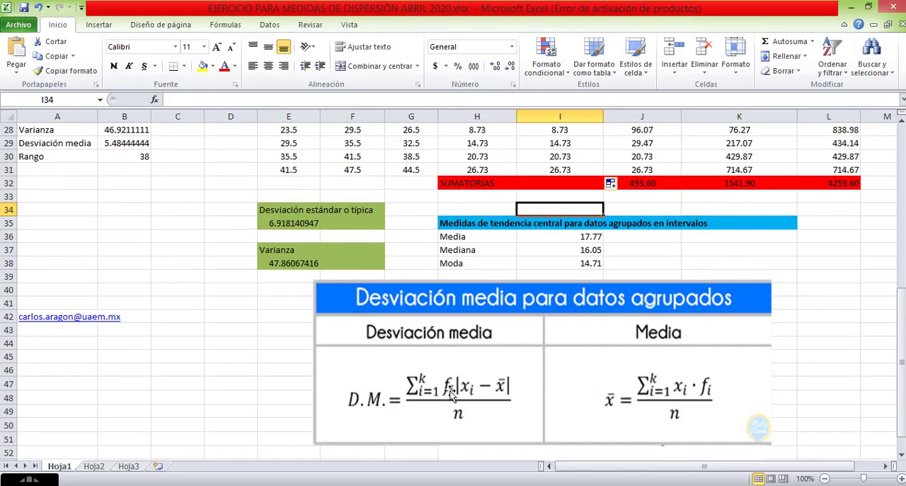
scroll(498, 316, up, 3)
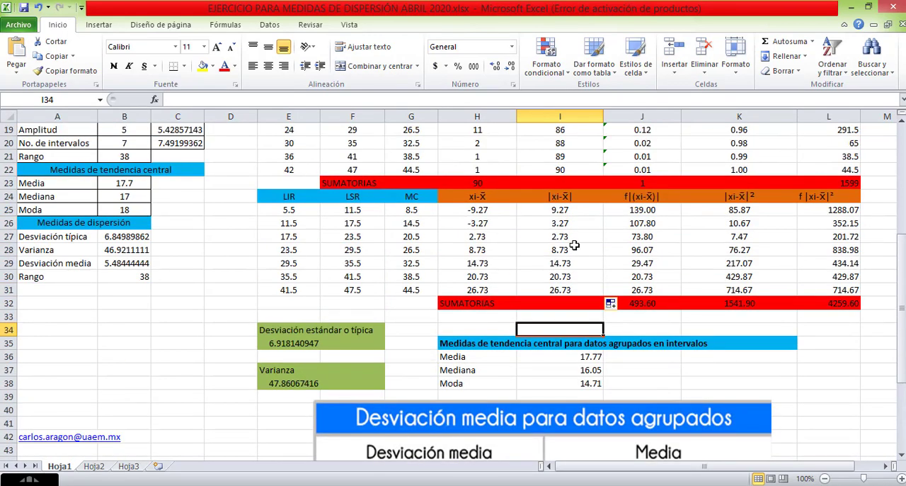
click(639, 196)
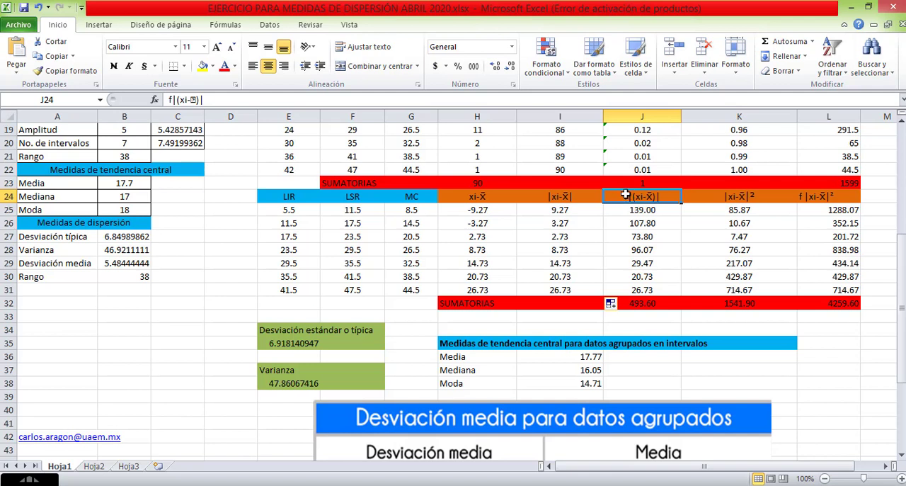
click(561, 210)
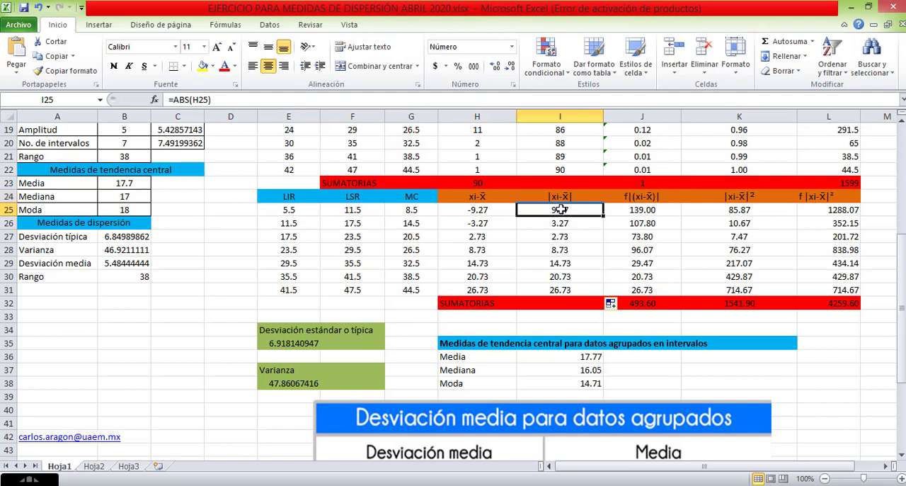
click(560, 223)
click(560, 237)
click(559, 252)
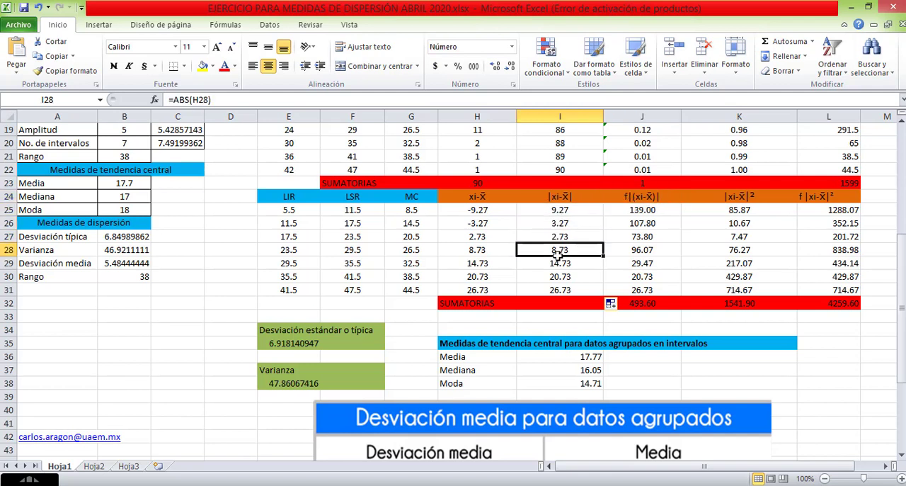
click(559, 263)
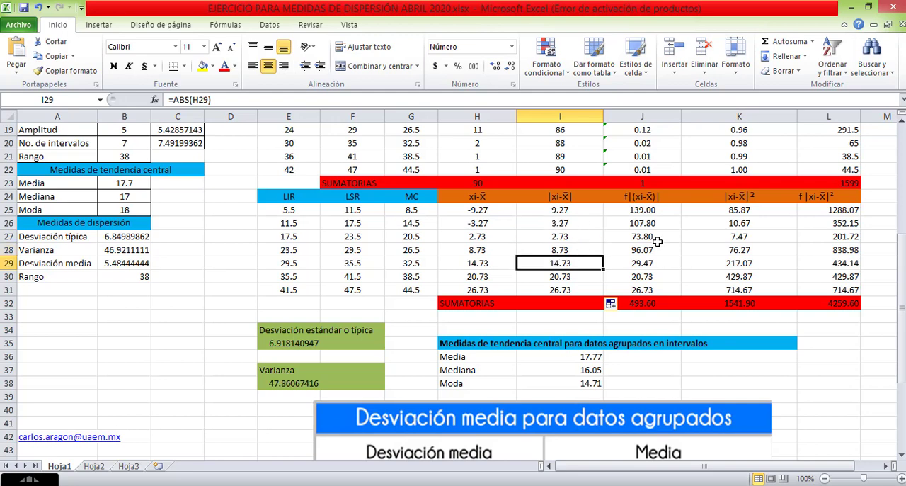
Inspect the f|(xi-x̄)| formula in J25 and the frequency and absolute deviation cells it references.
double_click(641, 211)
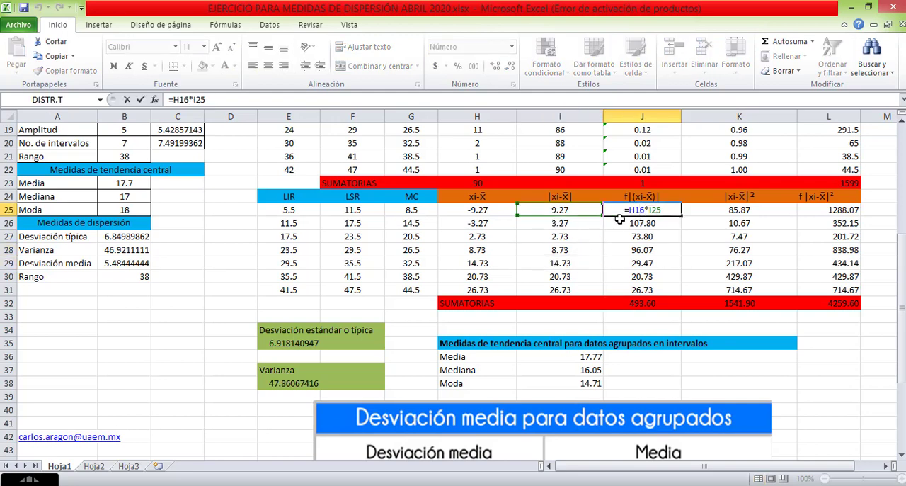
scroll(634, 205, up, 2)
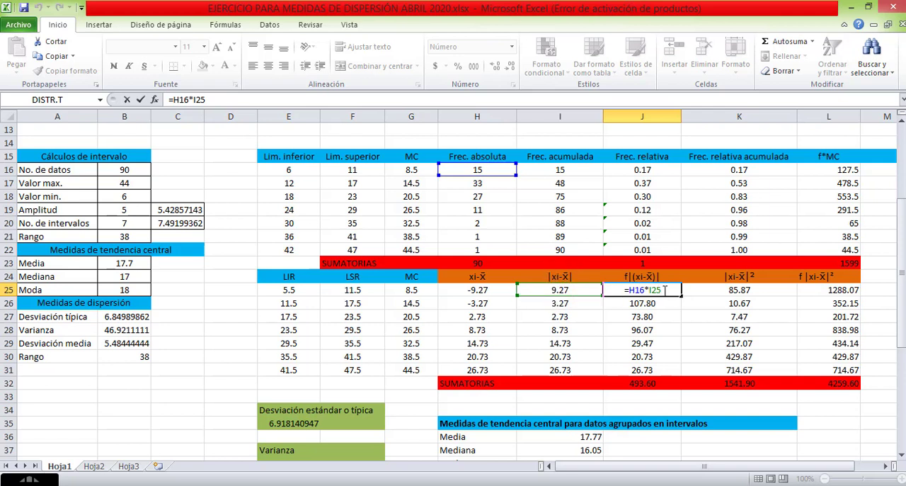
key(Return)
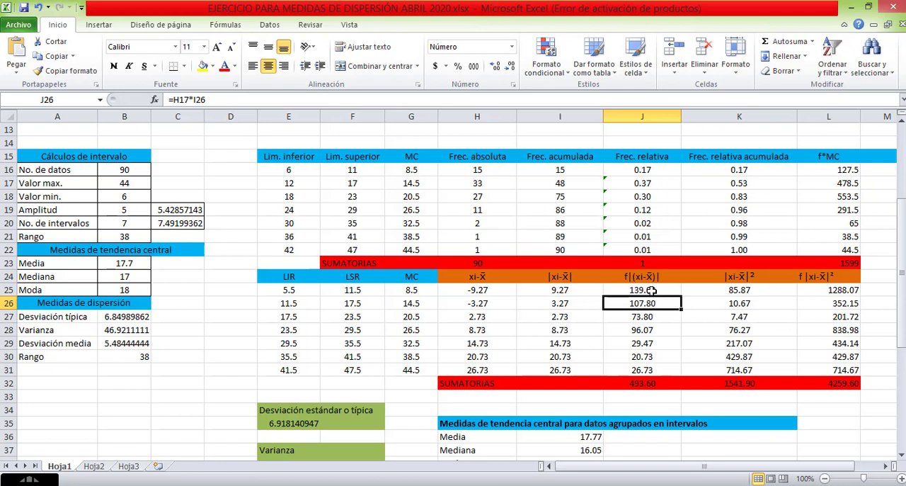
click(651, 290)
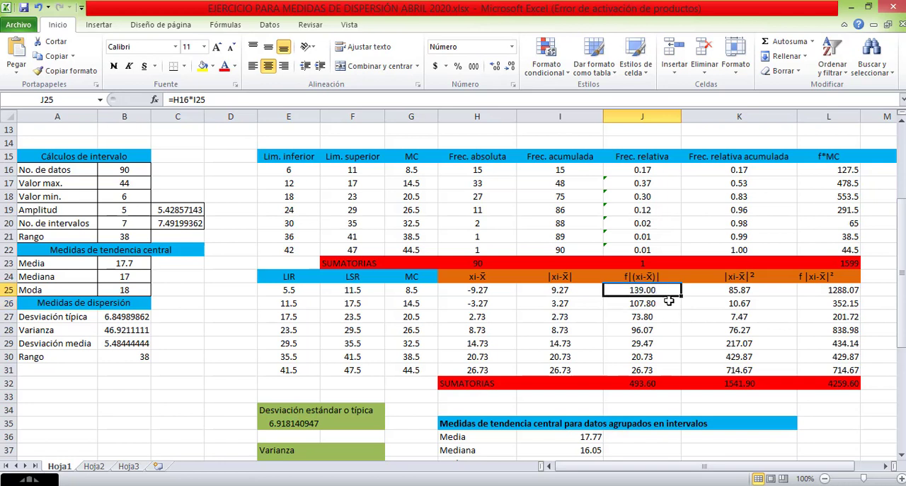
Clear J26:J31 and refill the frequency-weighted deviation formula from J25 down through J31.
drag(666, 303, 647, 368)
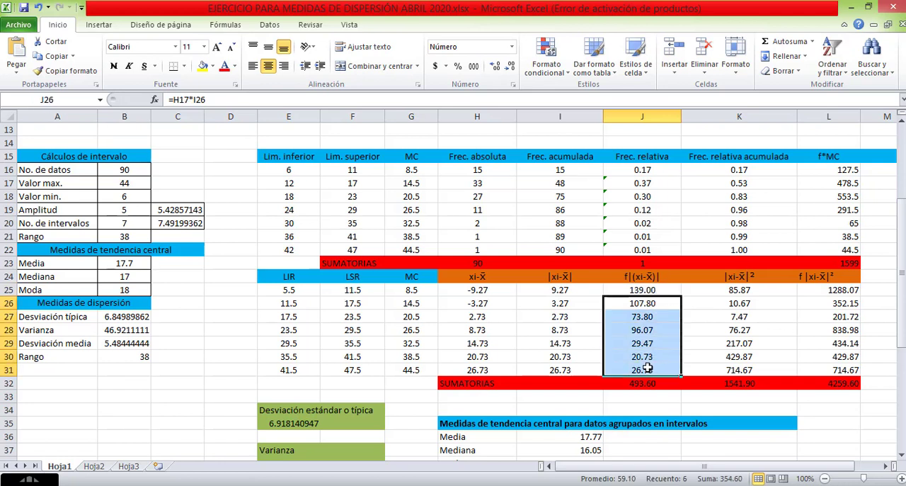
key(Delete)
click(670, 292)
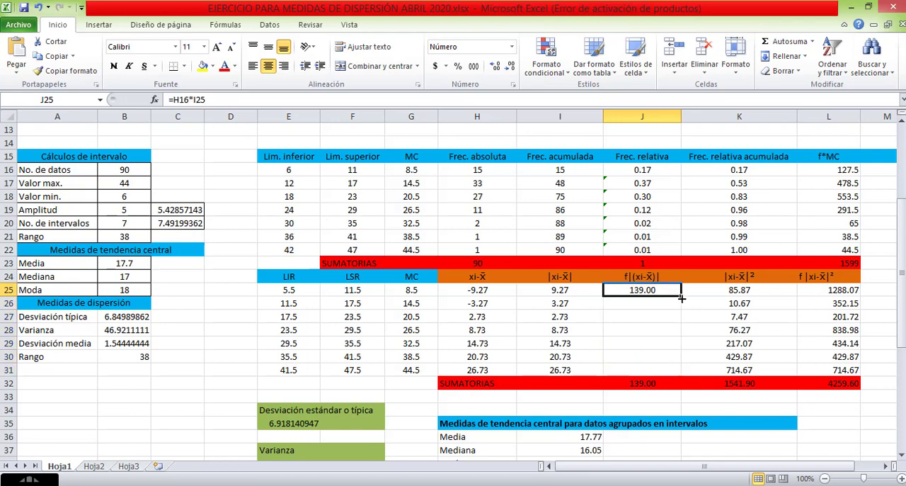
drag(682, 299, 672, 374)
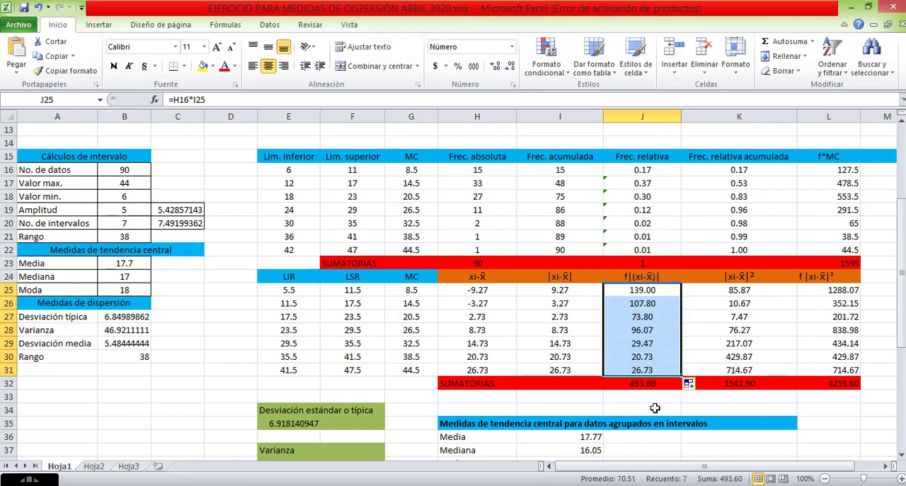
click(655, 410)
Compare the numerator of the Desviación media formula image with the J32 sum and the weighted deviations in J25:J31.
scroll(655, 397, down, 6)
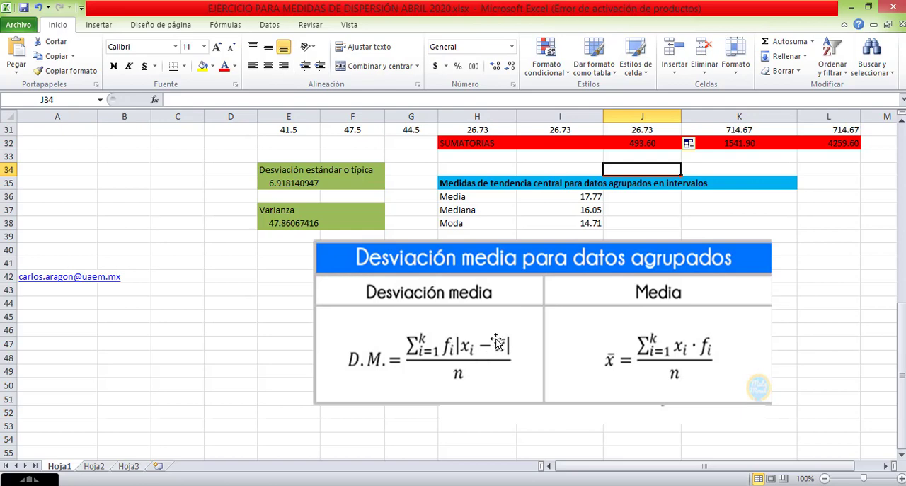
scroll(527, 344, up, 3)
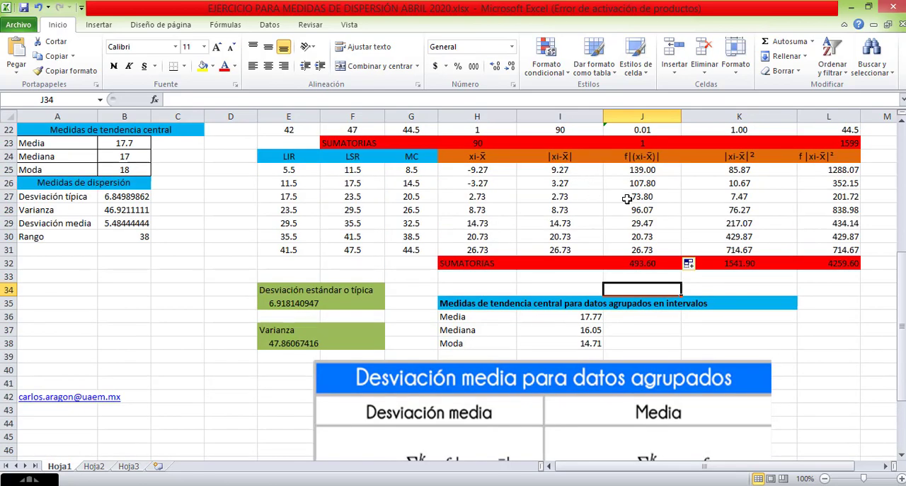
click(650, 263)
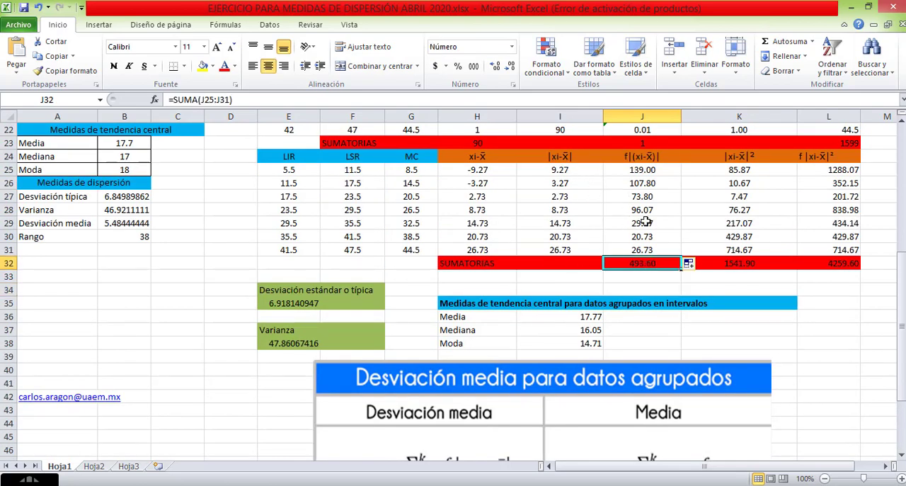
drag(641, 170, 648, 250)
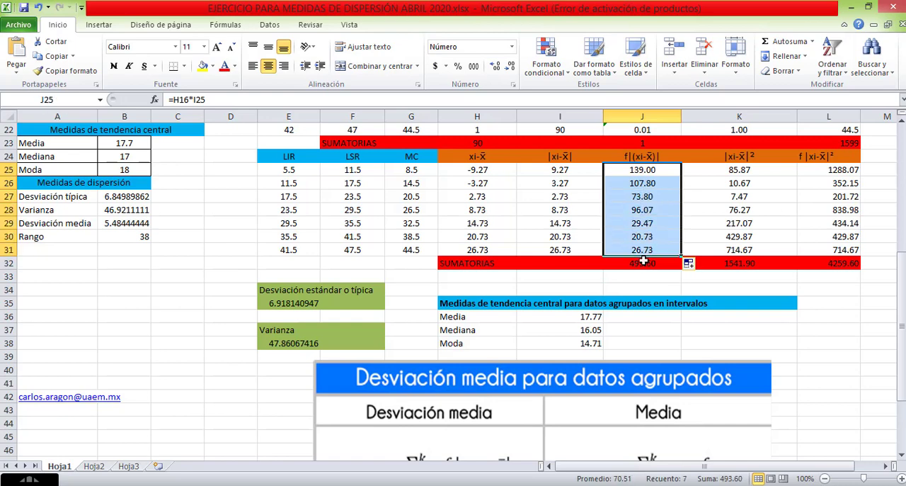
click(641, 263)
scroll(640, 262, down, 4)
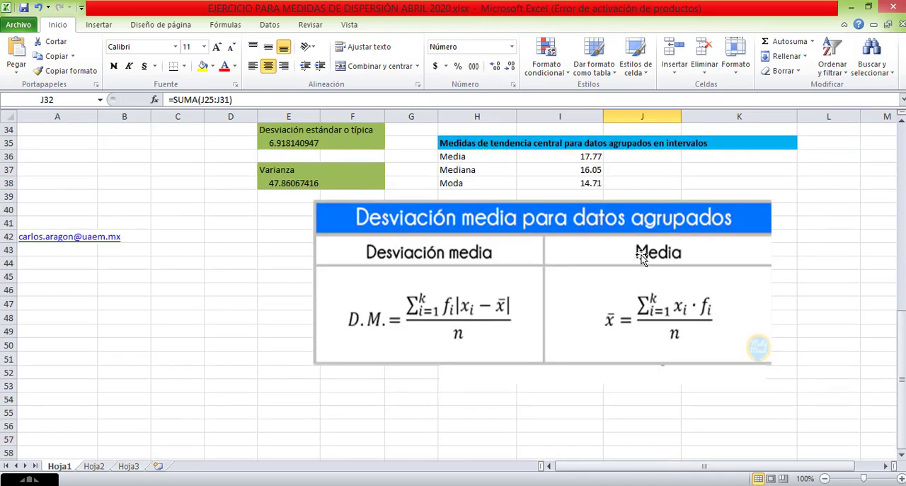
scroll(641, 253, up, 2)
scroll(639, 251, up, 1)
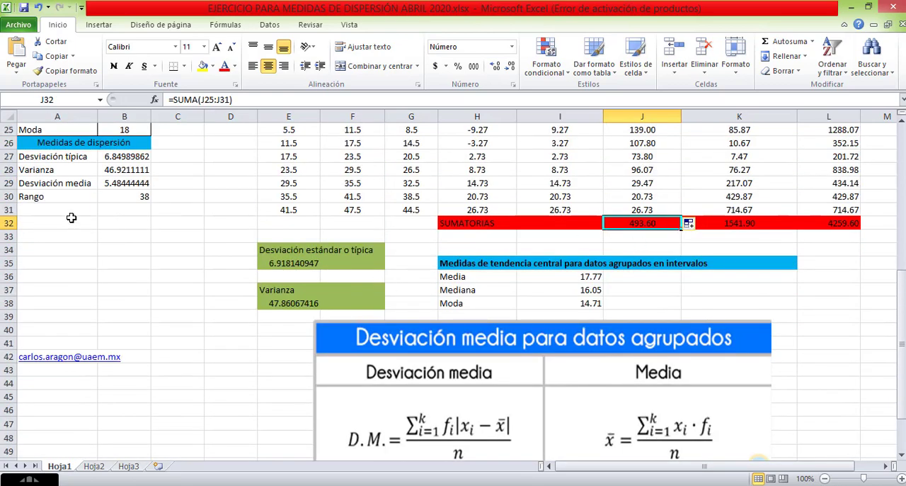
Replace the fixed divisor in the Desviación media formula in B29 with the No. de datos cell, giving =J32/B16.
click(46, 183)
click(114, 182)
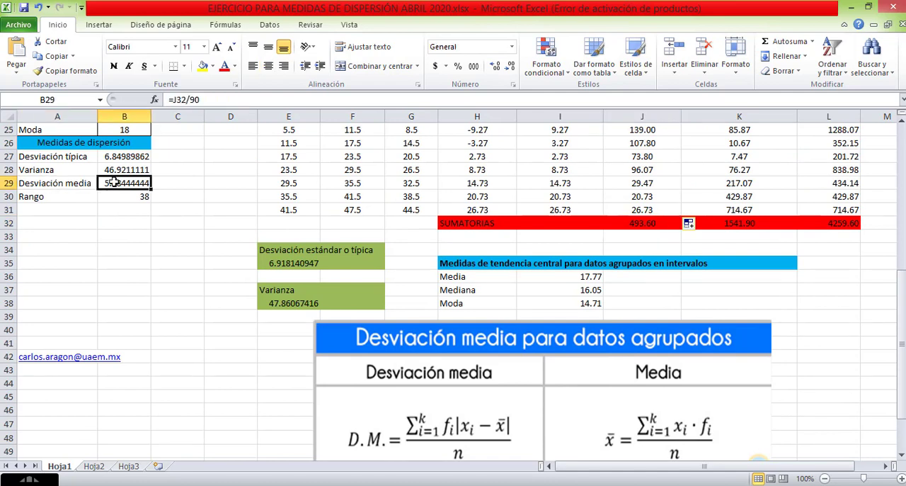
double_click(124, 182)
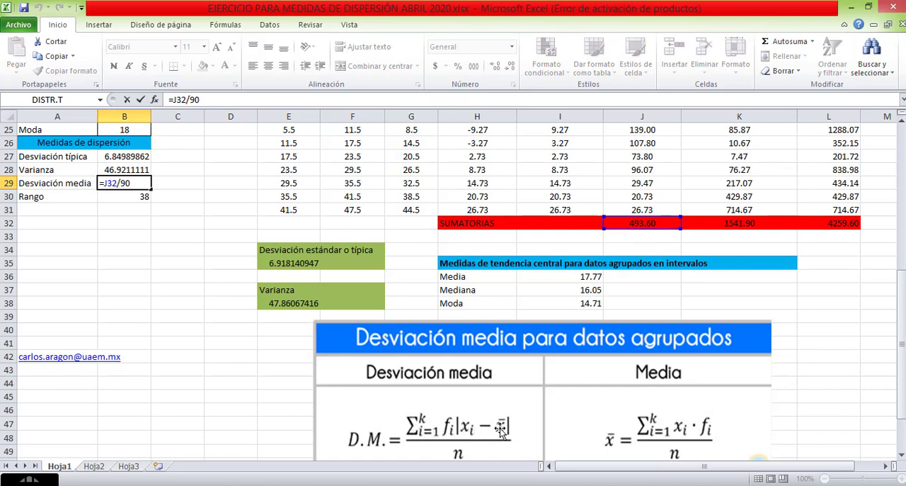
double_click(126, 183)
scroll(310, 273, up, 4)
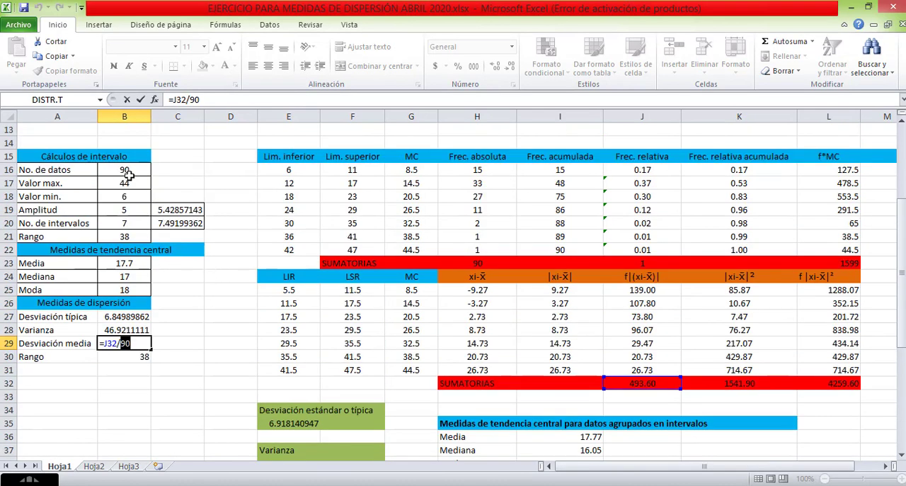
key(BackSpace)
click(127, 170)
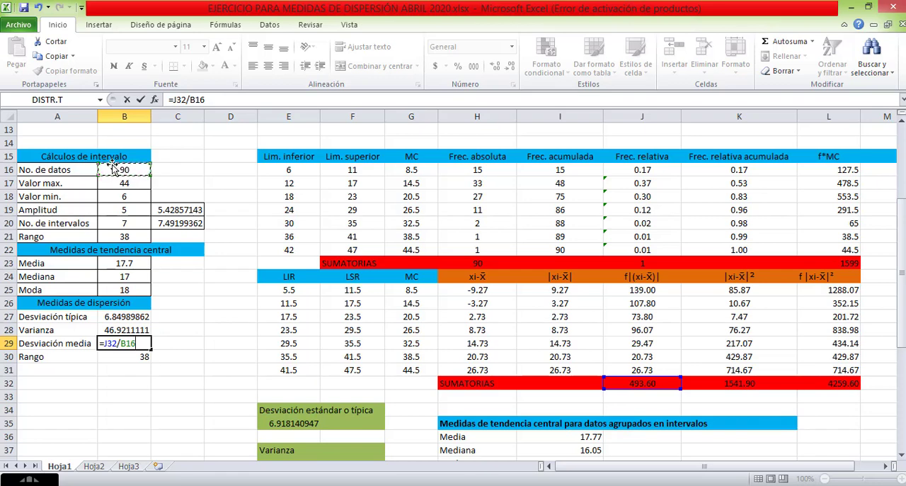
key(Return)
Reduce the Desviación típica, Varianza and Desviación media results in B27:B29 to two decimal places.
scroll(162, 350, down, 2)
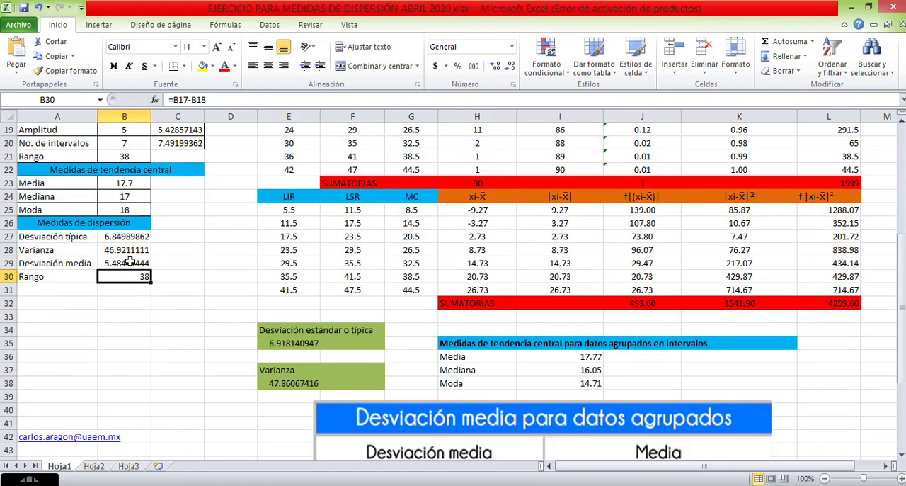
drag(129, 239, 133, 262)
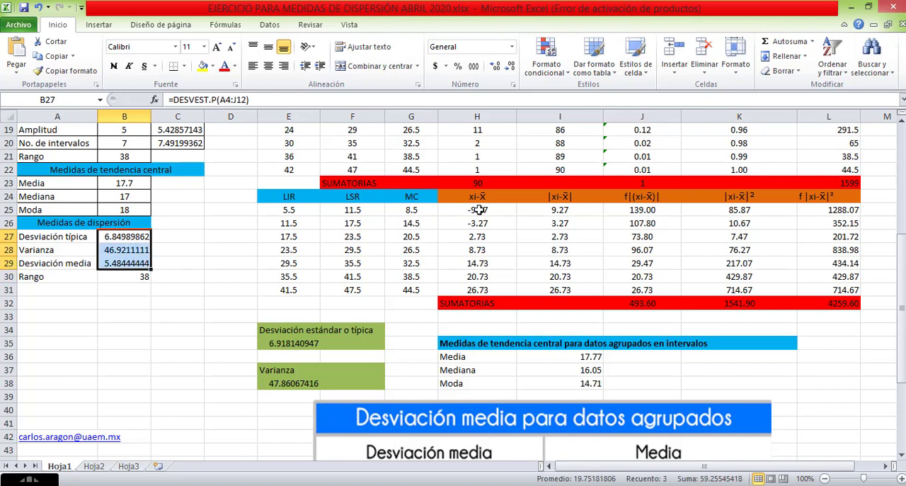
click(511, 67)
click(511, 67)
click(510, 66)
click(511, 66)
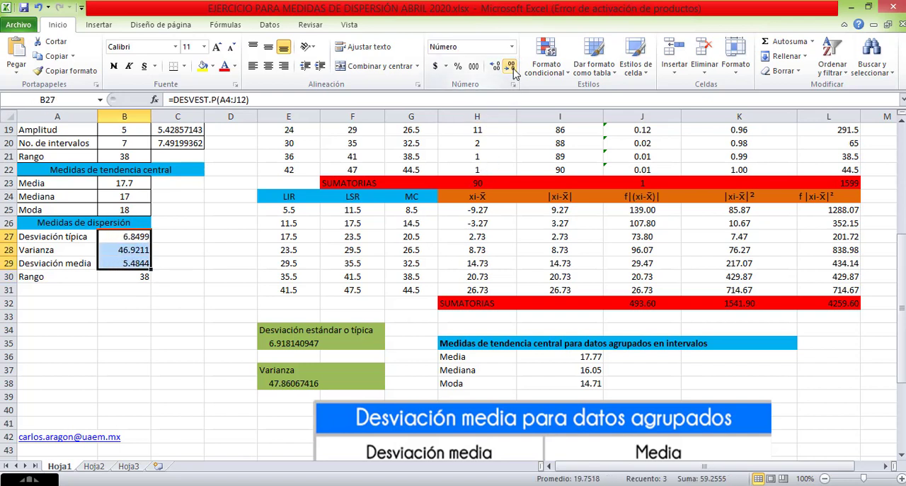
click(511, 68)
click(511, 68)
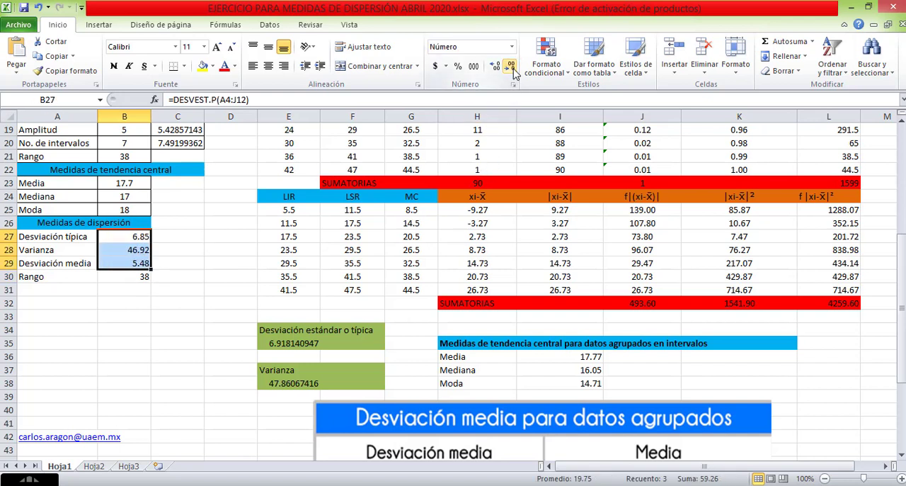
click(139, 282)
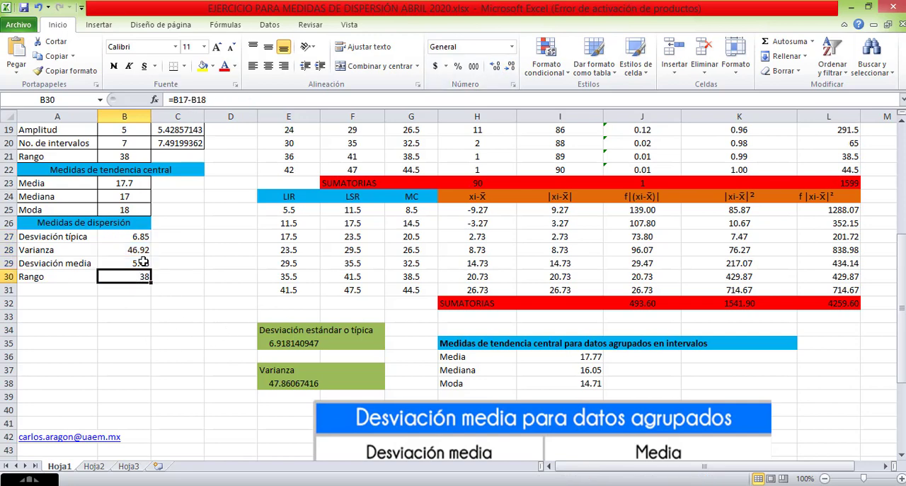
Review the Desviación media formula in B29 against the grouped-data formula image below the tables.
click(142, 263)
scroll(510, 359, down, 4)
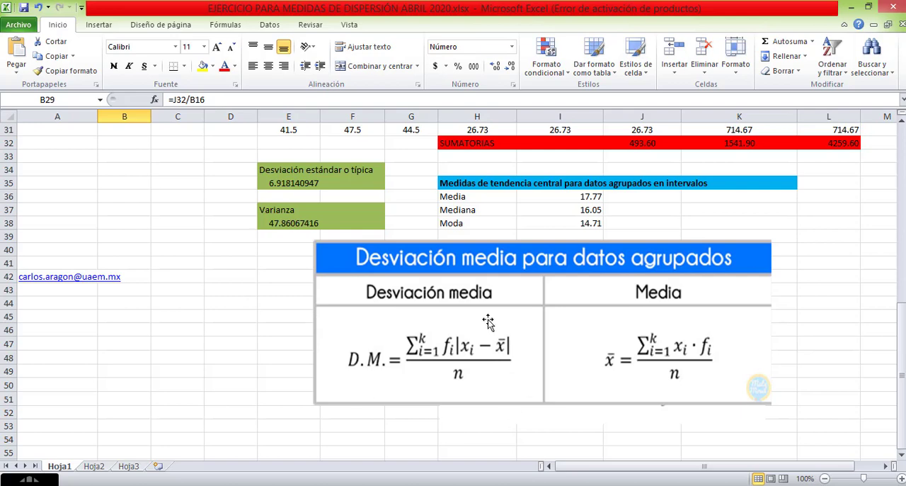
scroll(473, 363, up, 2)
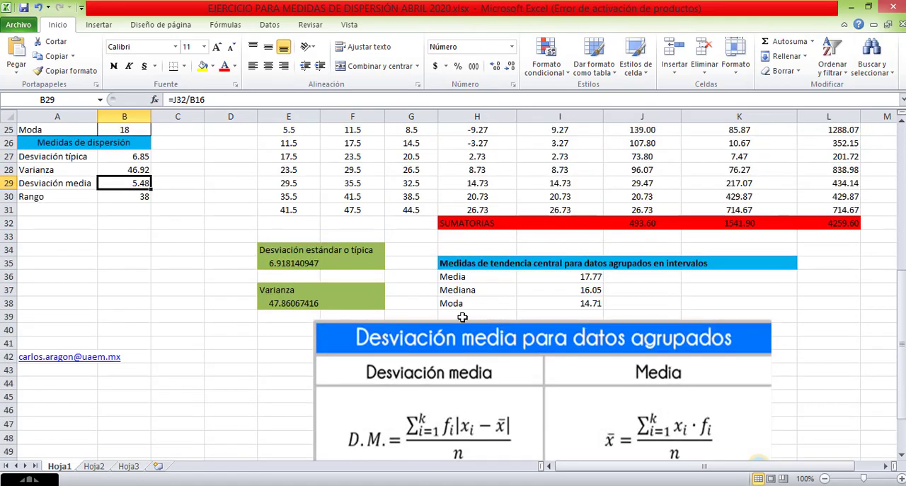
scroll(467, 320, up, 1)
scroll(488, 391, down, 3)
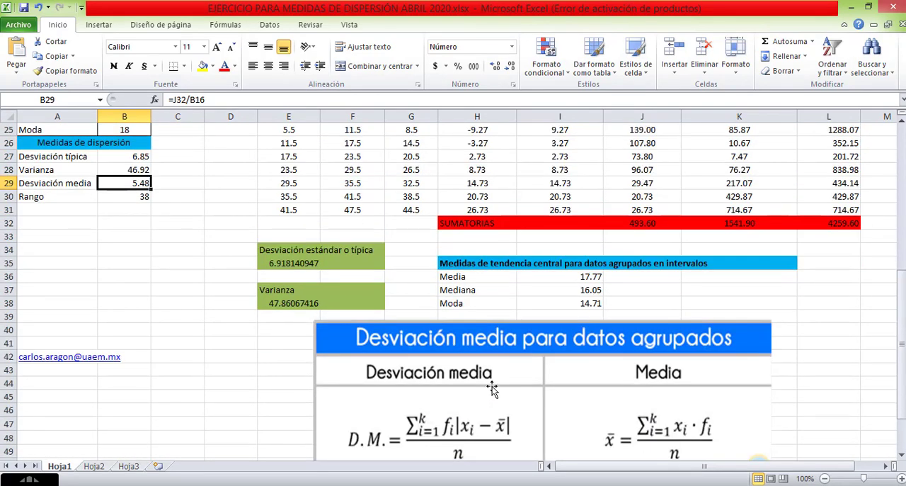
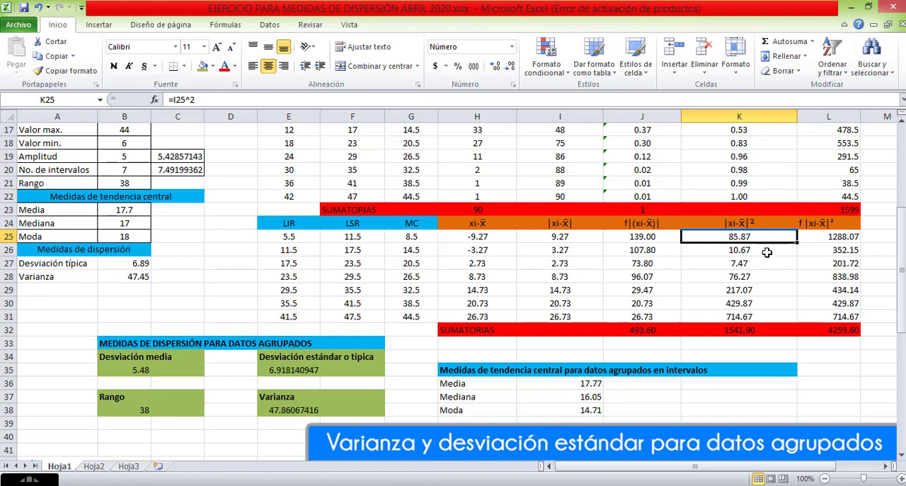
Enter the squared absolute deviation in K25 as a multiplication, =(I25)*I25.
click(818, 237)
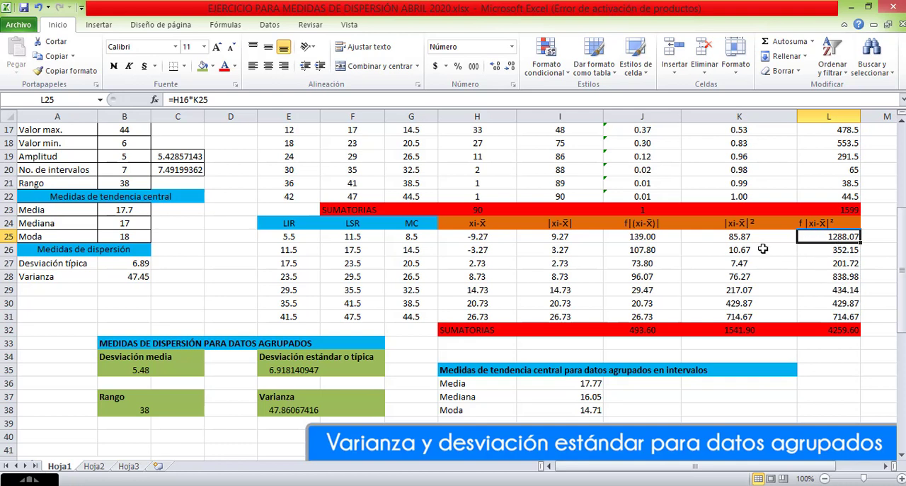
click(730, 223)
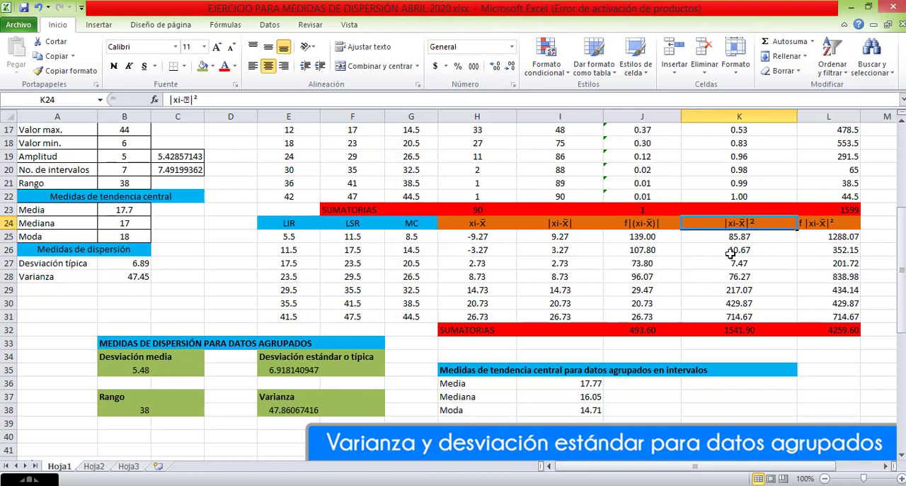
click(732, 238)
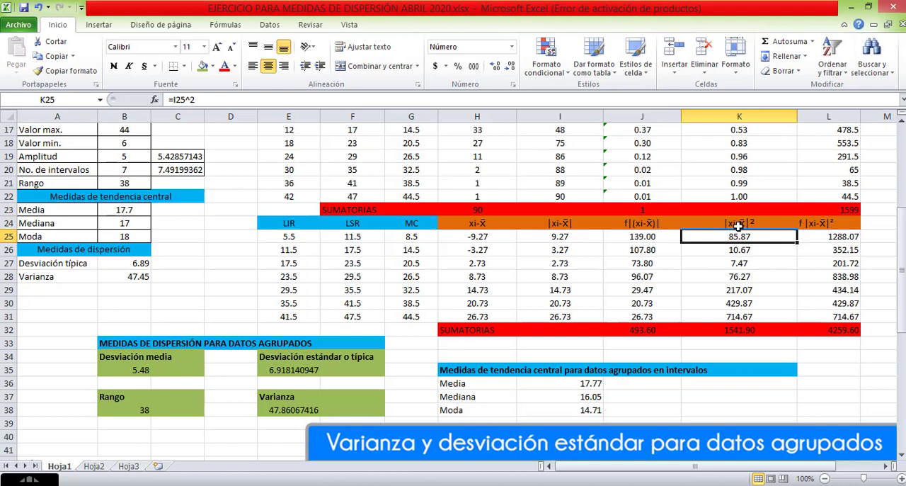
click(582, 238)
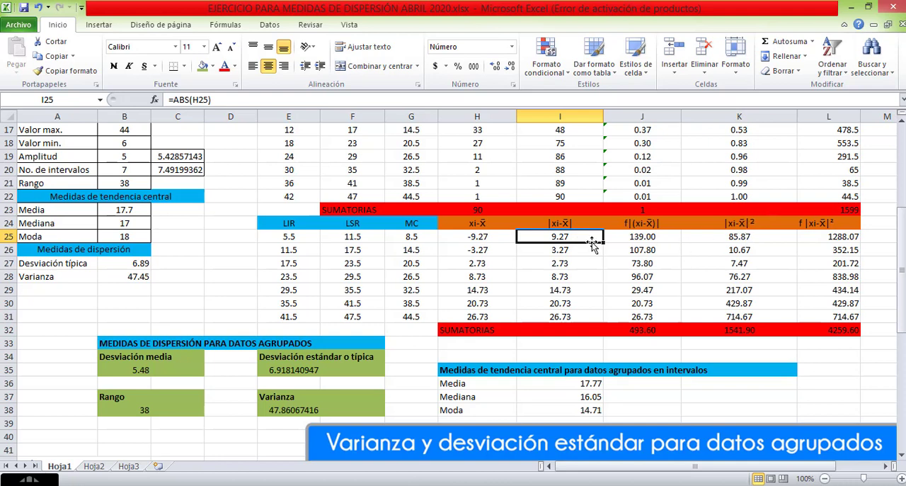
double_click(735, 237)
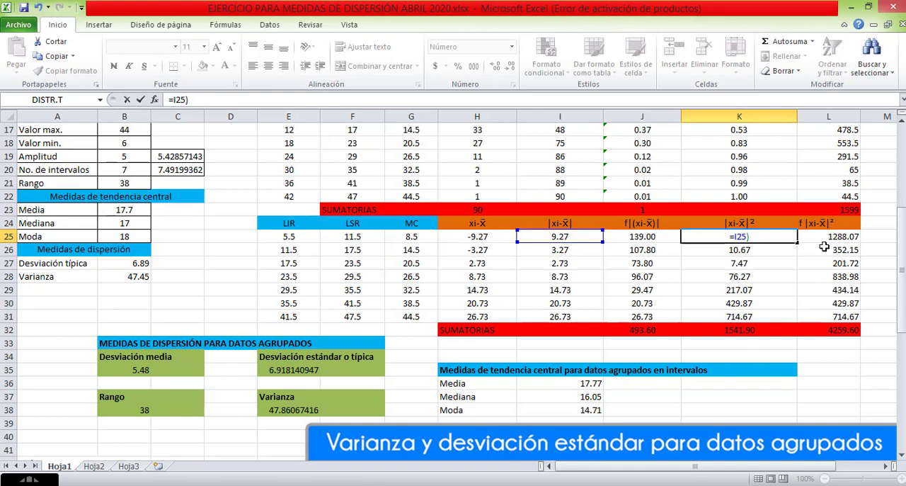
text((I25)*)
click(570, 235)
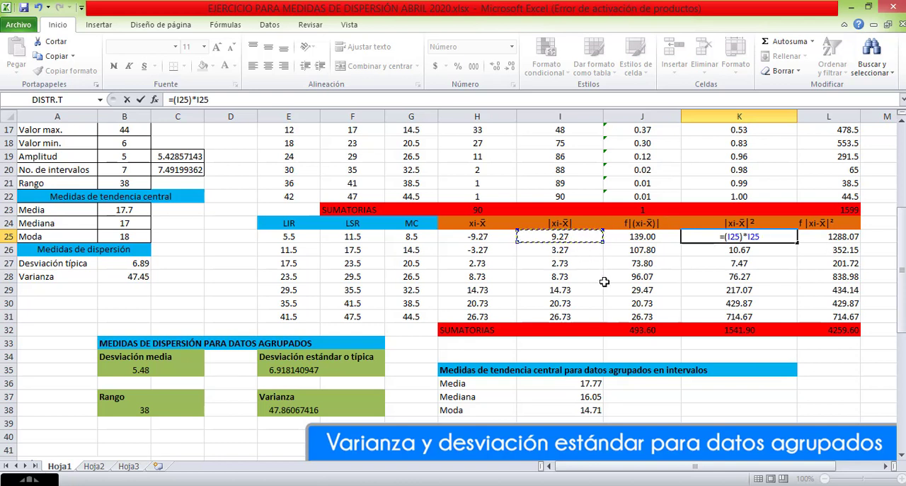
key(Return)
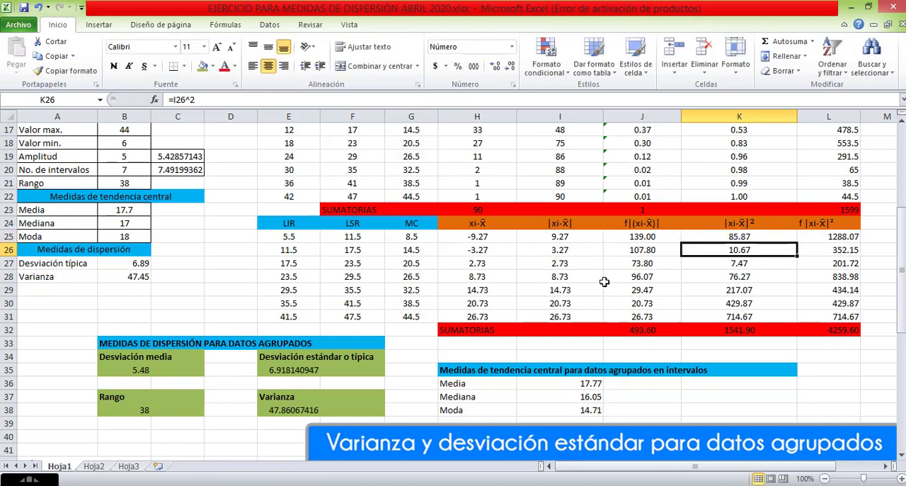
Re-enter the squared absolute deviation in K25 using an exponent, =I25^2.
click(735, 237)
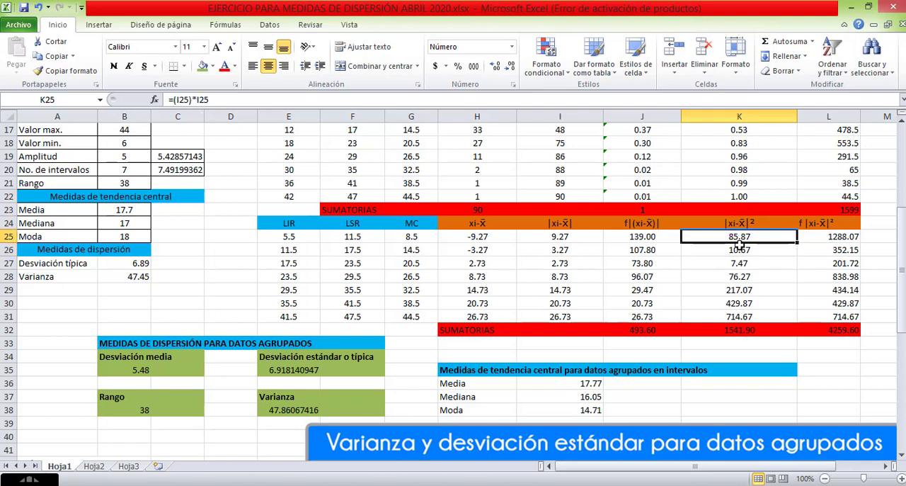
text(=)
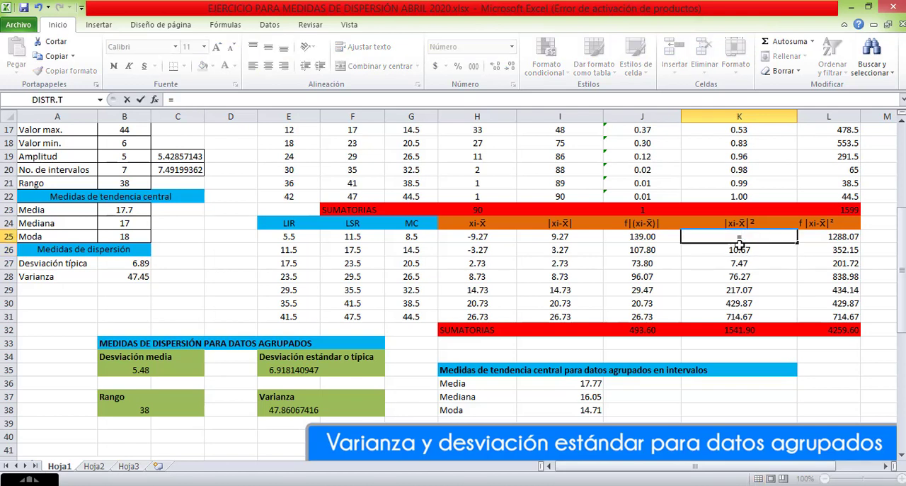
click(558, 239)
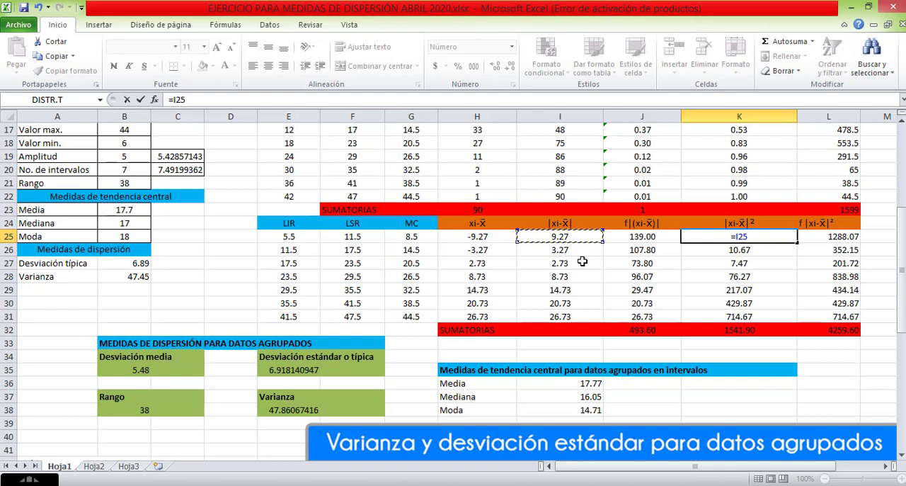
text(^2)
key(Return)
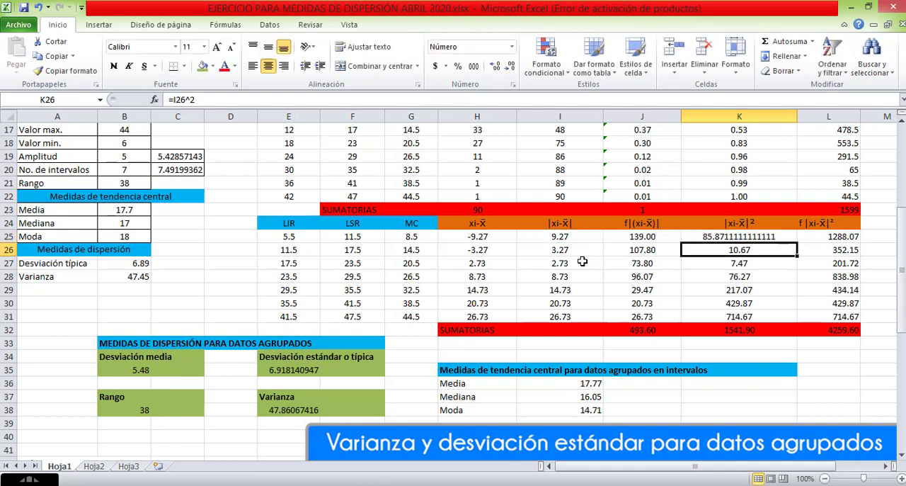
Reduce the K25 result to two decimal places and fill its formula down to K31.
click(719, 236)
click(509, 67)
click(509, 66)
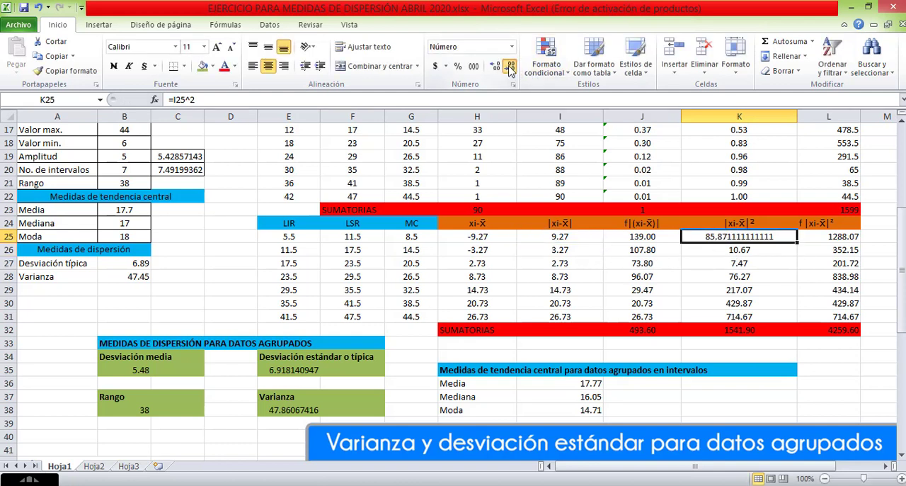
click(510, 67)
click(509, 66)
click(510, 66)
click(509, 66)
click(509, 67)
click(509, 66)
click(509, 66)
click(509, 66)
click(510, 67)
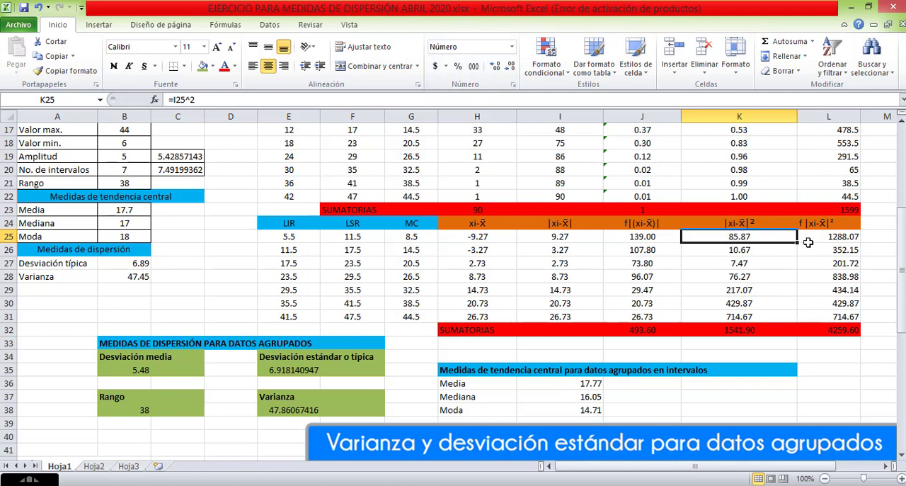
drag(798, 245, 793, 320)
Check the squared deviation formulas in K26:K31 and the column's sum in K32.
click(752, 249)
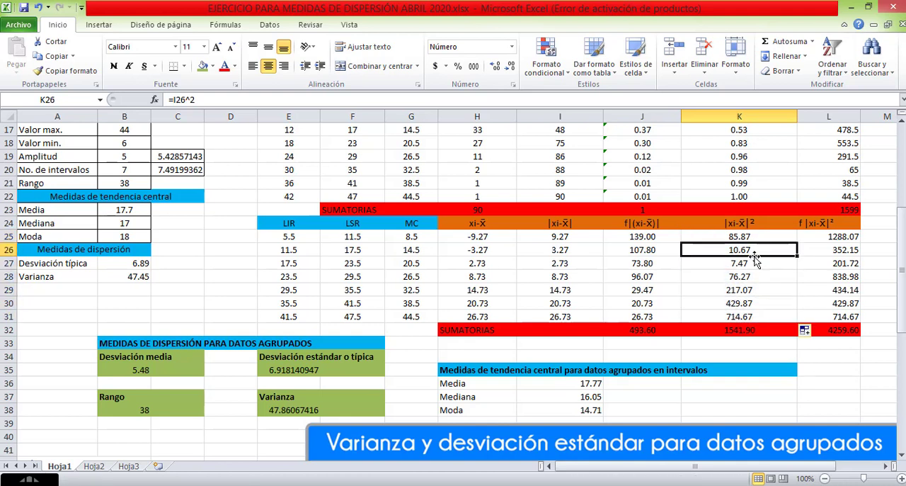
click(752, 264)
click(752, 276)
click(754, 290)
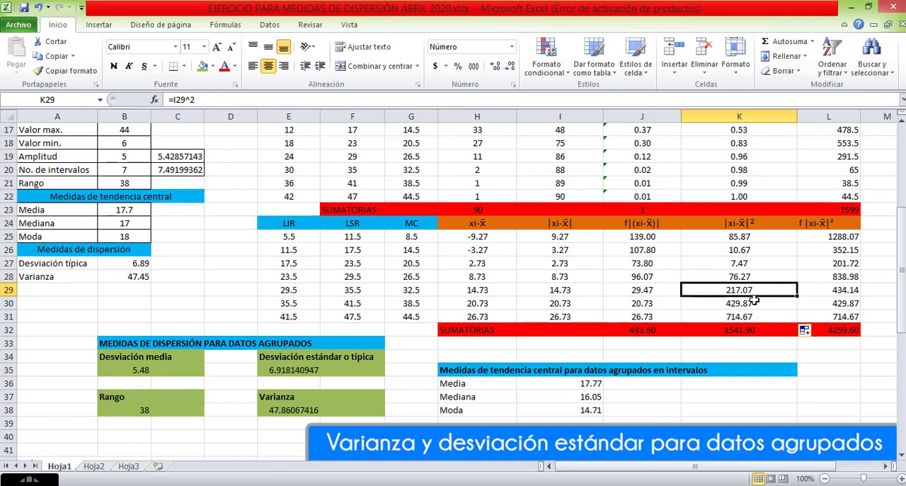
click(754, 302)
click(753, 316)
click(752, 329)
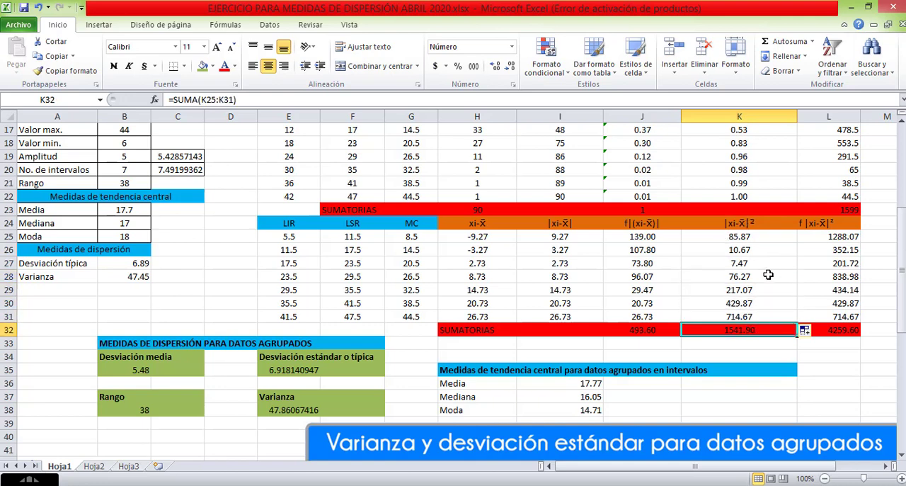
Compare the Muestra variance formula image with the deviations in I25 and H25, inspecting the cell references used in H25.
scroll(764, 272, down, 3)
scroll(530, 425, down, 5)
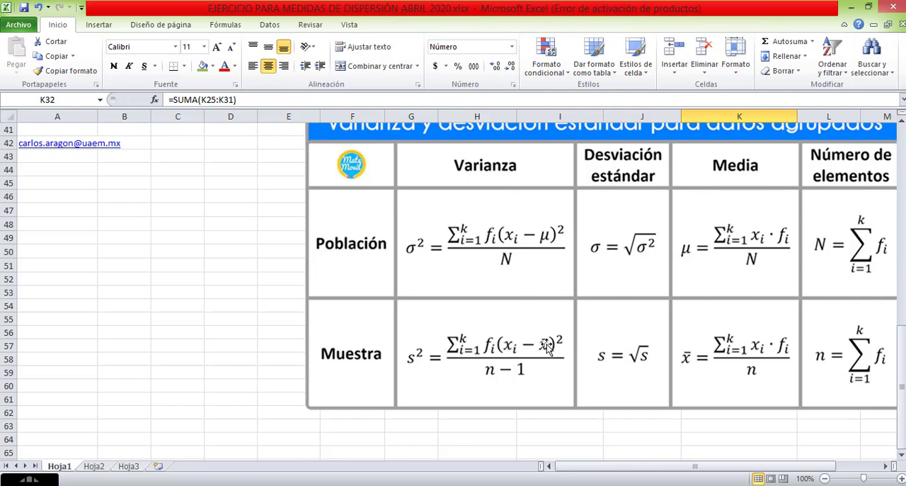
scroll(552, 349, up, 7)
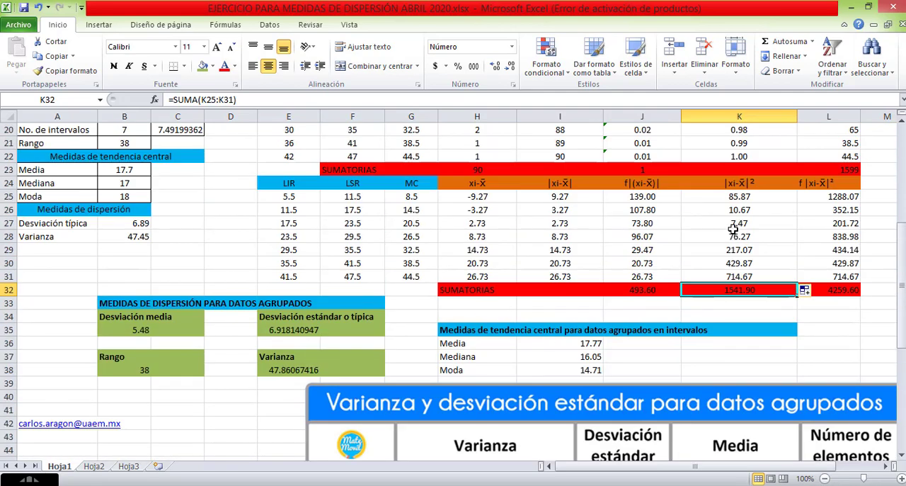
click(560, 197)
scroll(559, 202, up, 1)
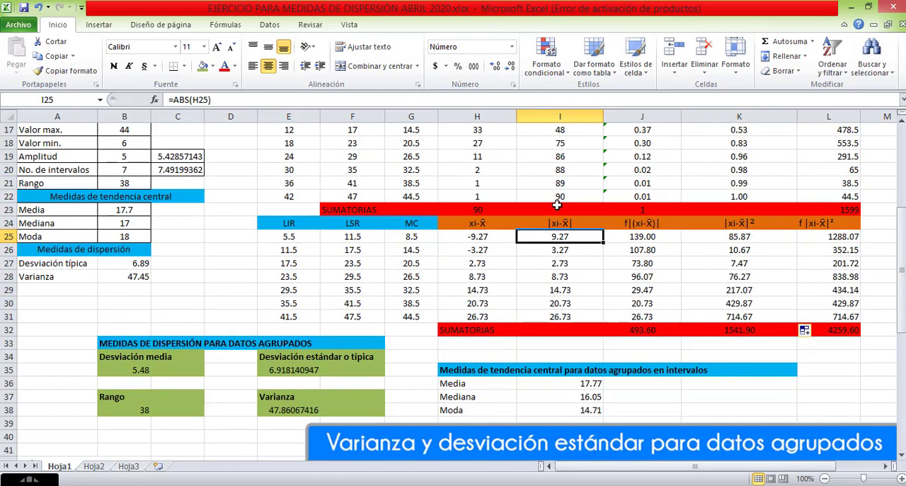
click(488, 236)
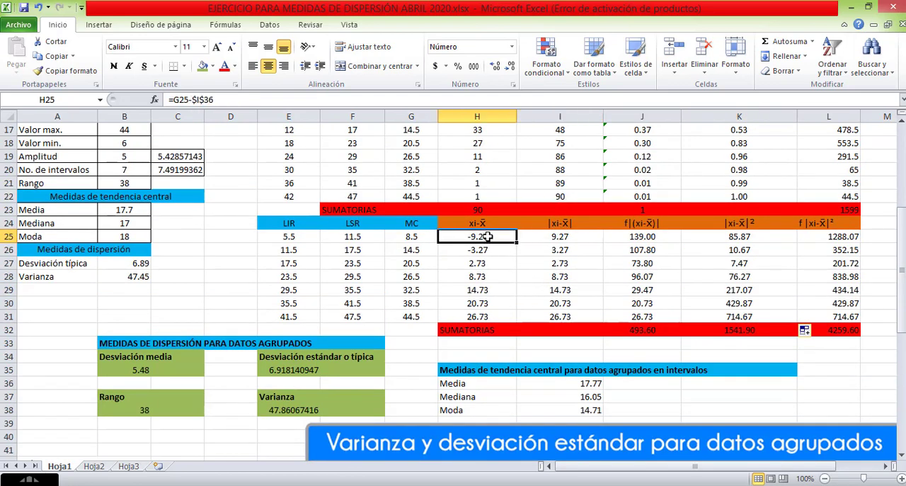
double_click(488, 237)
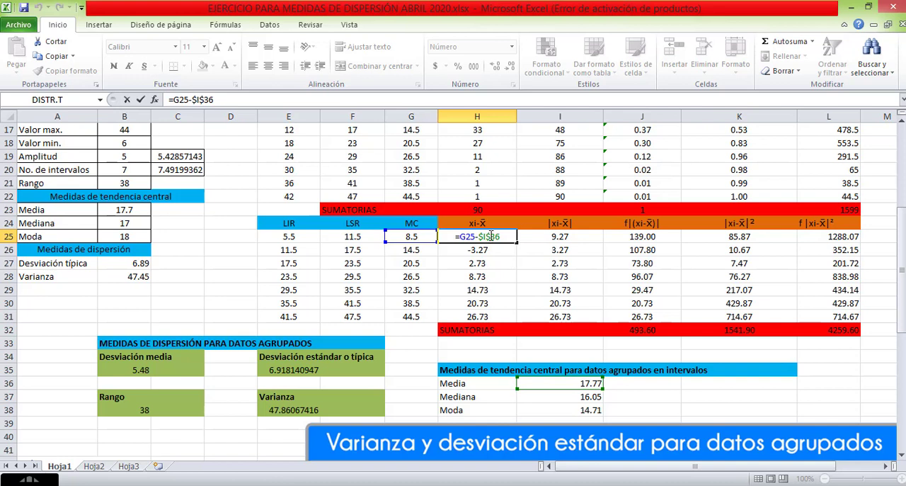
click(484, 262)
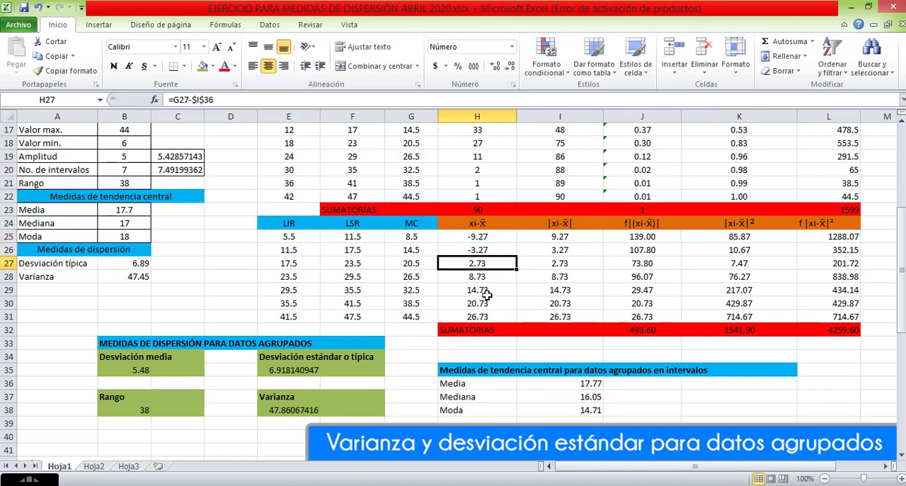
Trace the squared deviation in K25 back to I25 and H25, and compare it with the squared term of the Muestra variance formula.
click(733, 238)
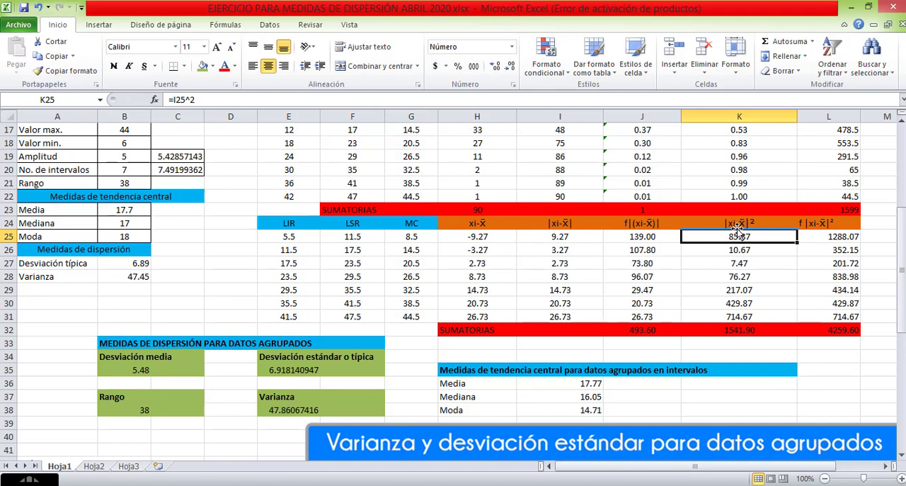
click(573, 224)
click(568, 237)
click(489, 239)
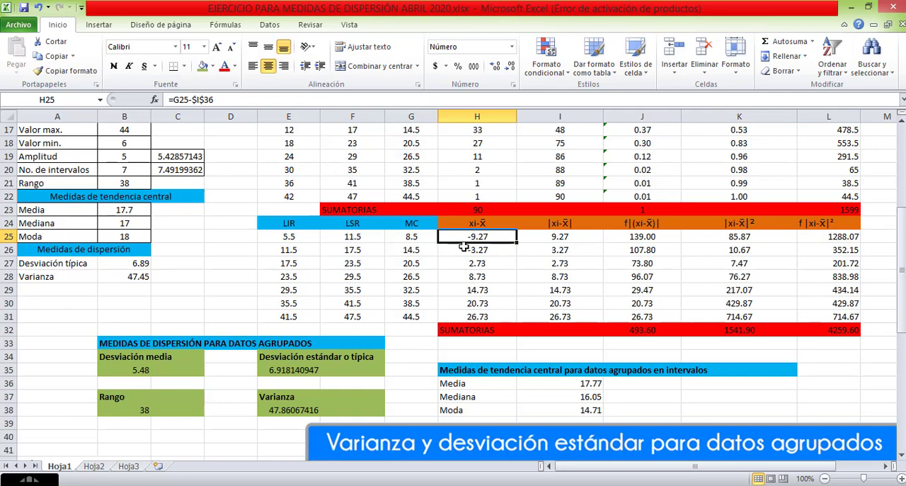
click(732, 241)
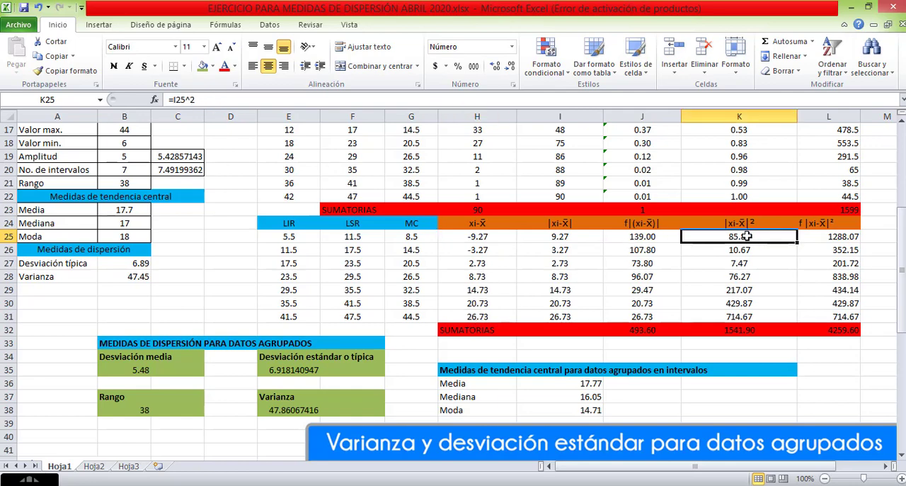
scroll(753, 303, down, 9)
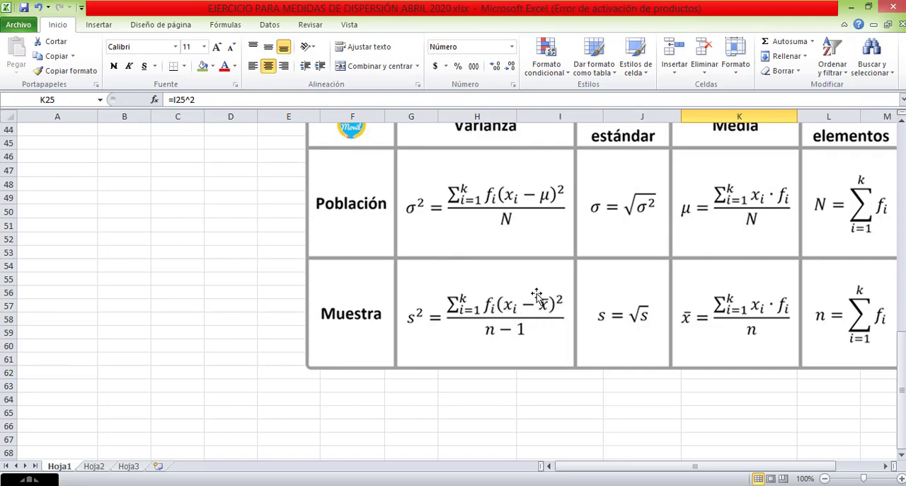
scroll(713, 259, up, 6)
scroll(712, 259, up, 3)
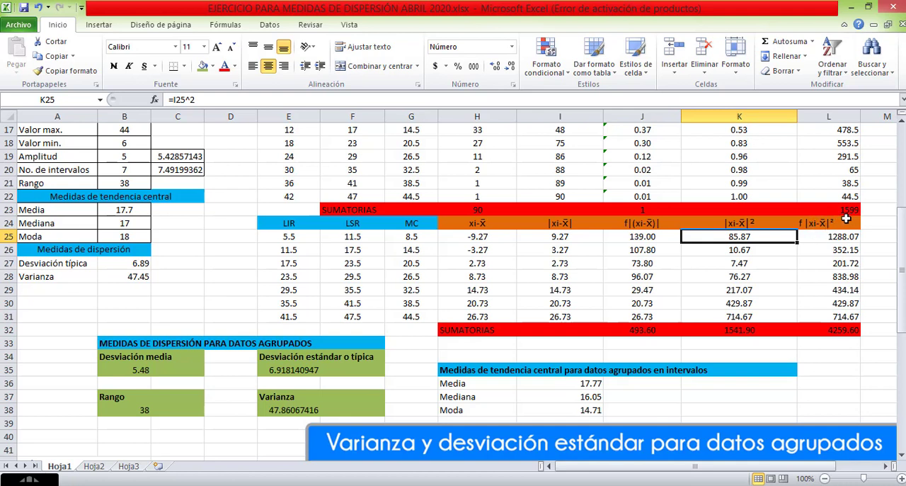
Re-enter the weighted squared deviation in L25 as absolute frequency times squared deviation, =H16*K25.
click(826, 238)
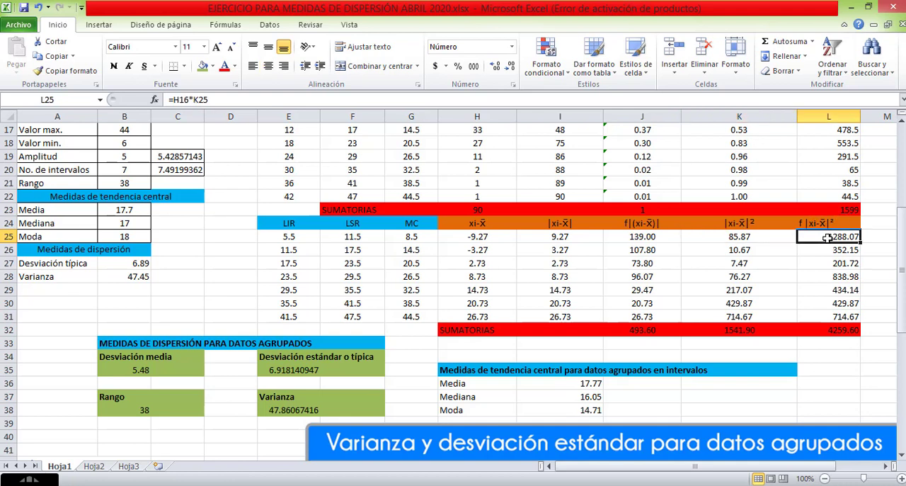
double_click(826, 239)
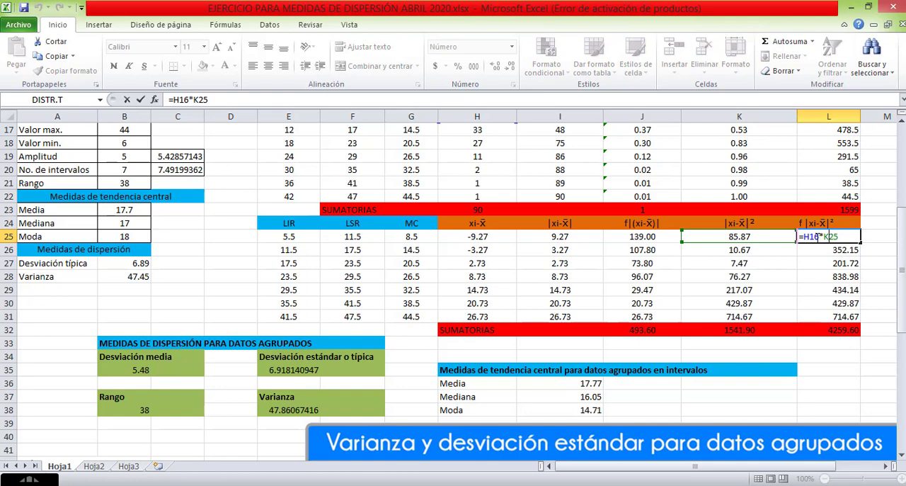
scroll(570, 203, up, 2)
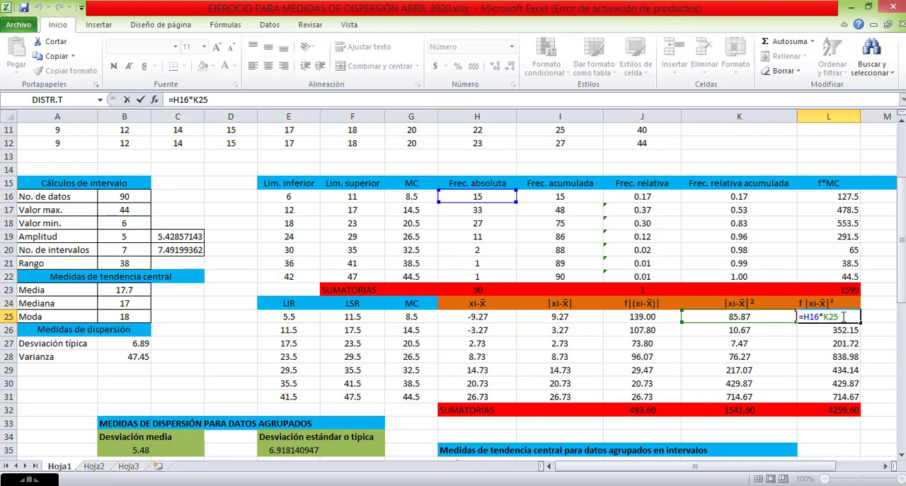
double_click(796, 318)
key(Delete)
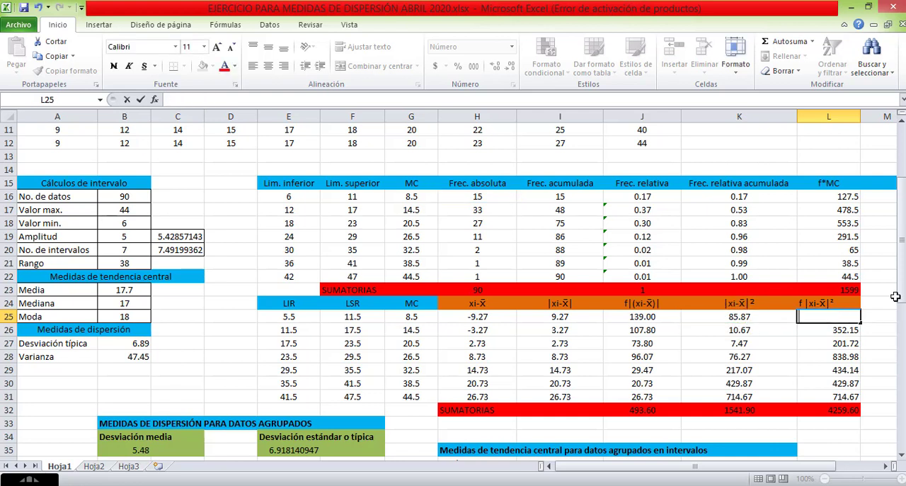
text(=)
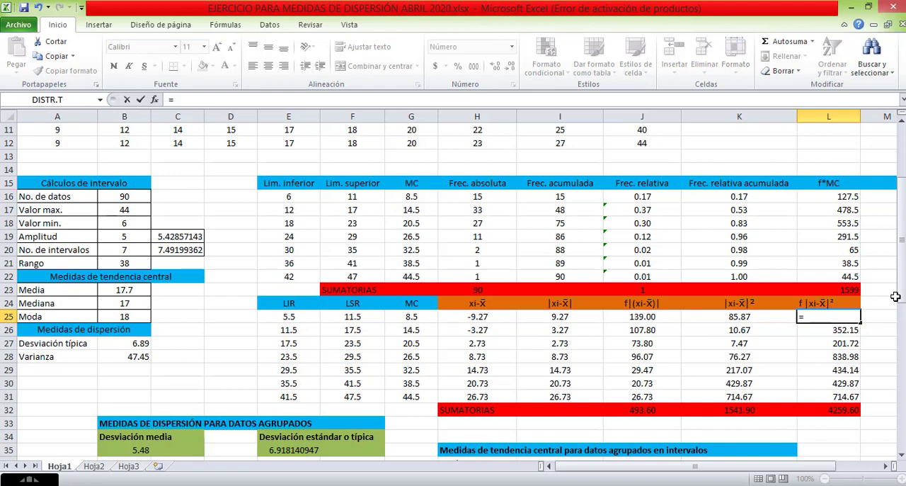
click(480, 196)
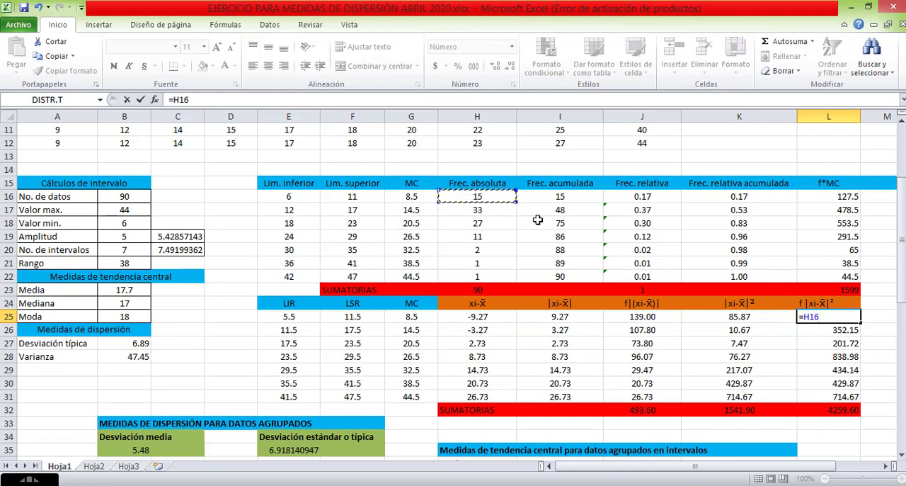
text(*)
click(755, 320)
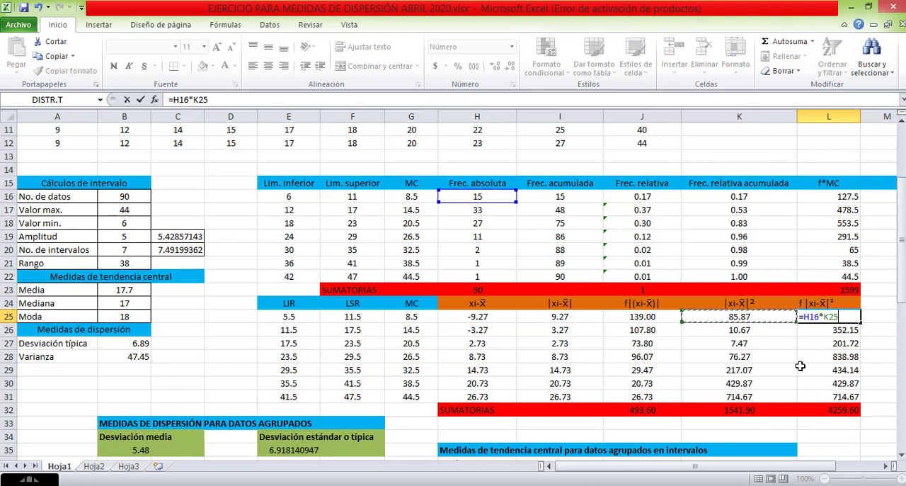
key(Return)
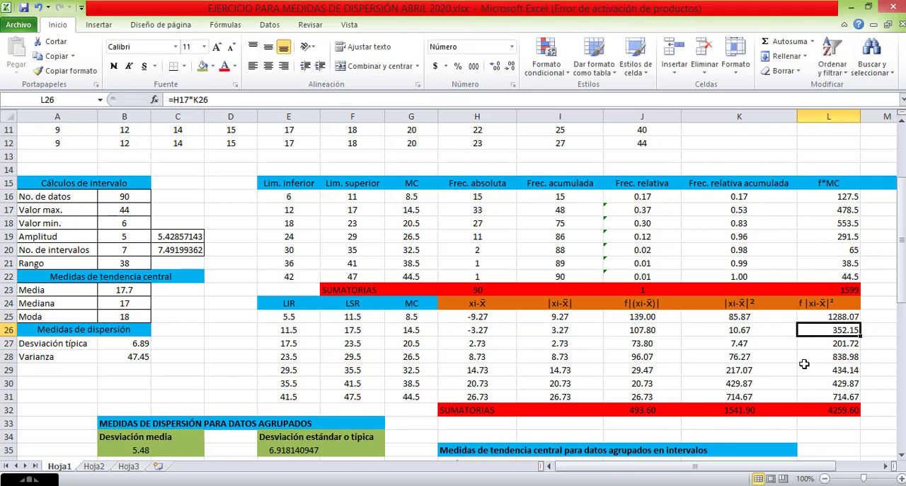
Clear the weighted squared deviations in L26:L31 and refill them by copying the L25 formula down to L31.
click(850, 316)
scroll(847, 332, down, 2)
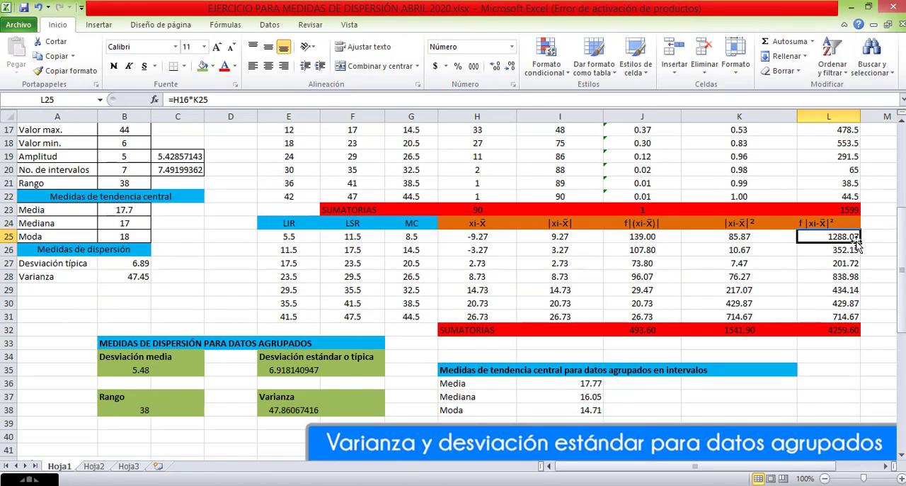
drag(855, 246, 842, 316)
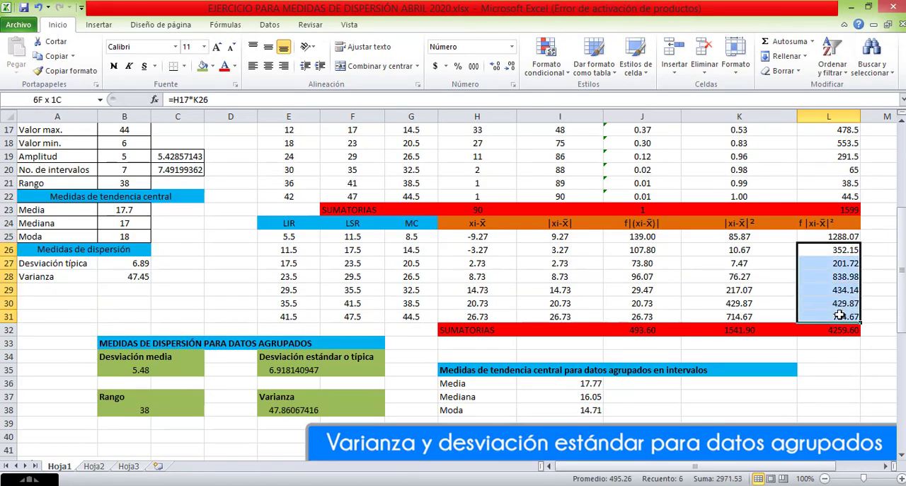
key(Delete)
click(853, 238)
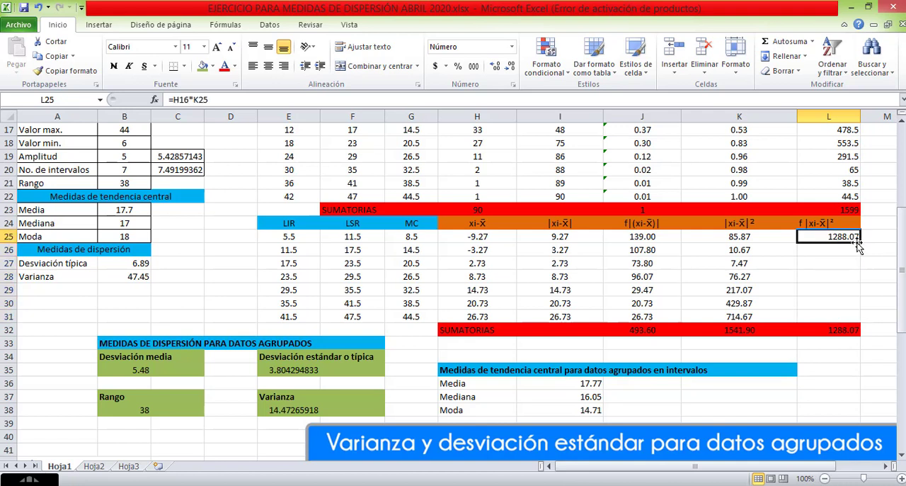
drag(859, 242, 856, 320)
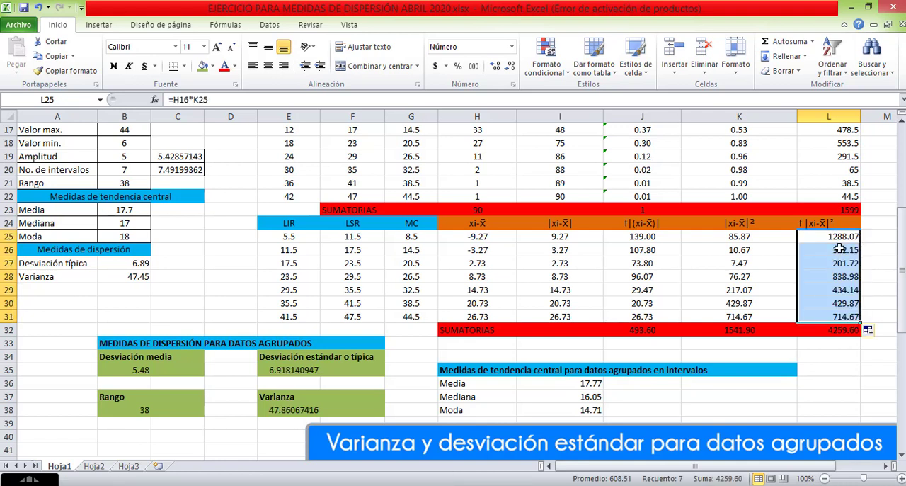
Clear the f|xi-x̅|² total in L32 and recreate it with AutoSum as =SUMA(L25:L31).
click(834, 331)
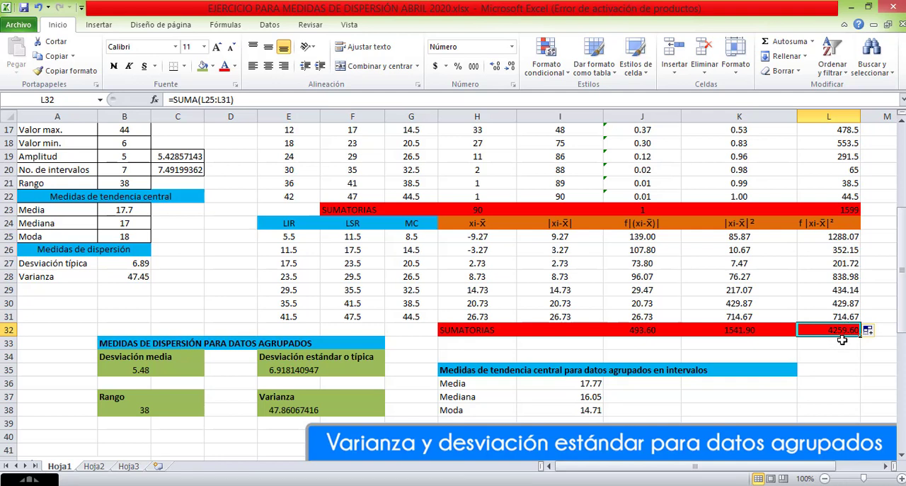
click(837, 345)
click(837, 330)
double_click(838, 330)
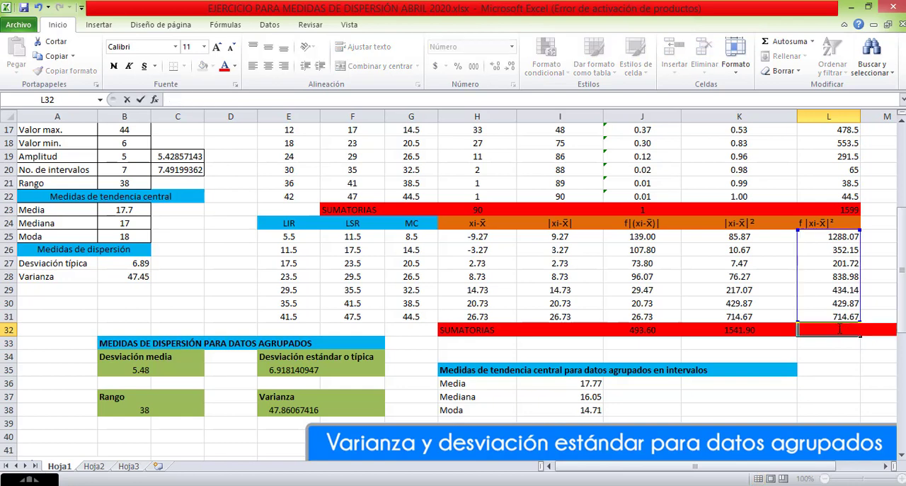
click(837, 358)
click(838, 328)
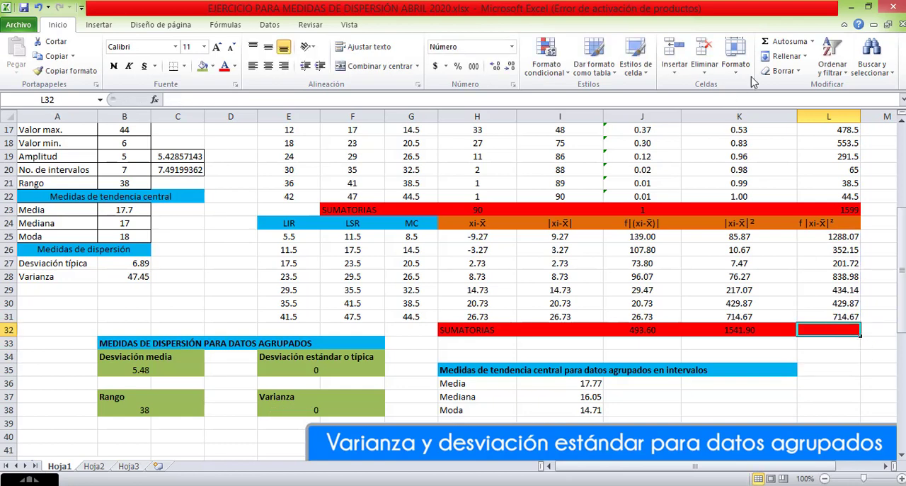
click(785, 44)
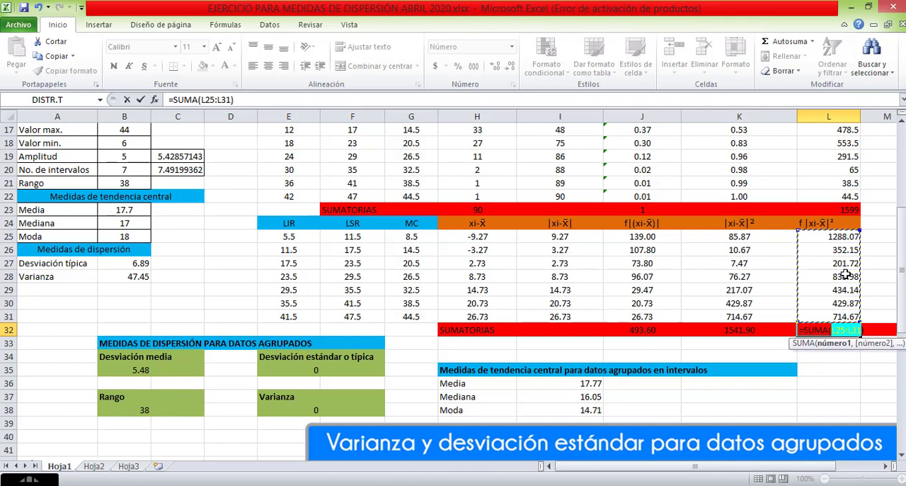
key(Return)
click(839, 329)
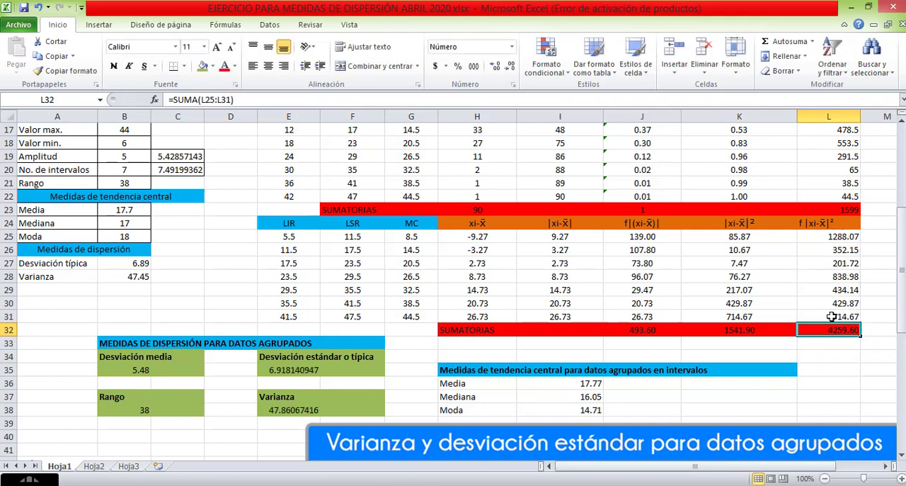
Compare the Muestra variance formula image with the Varianza formula in E38, tracing its references to L32 and B16.
scroll(845, 317, down, 7)
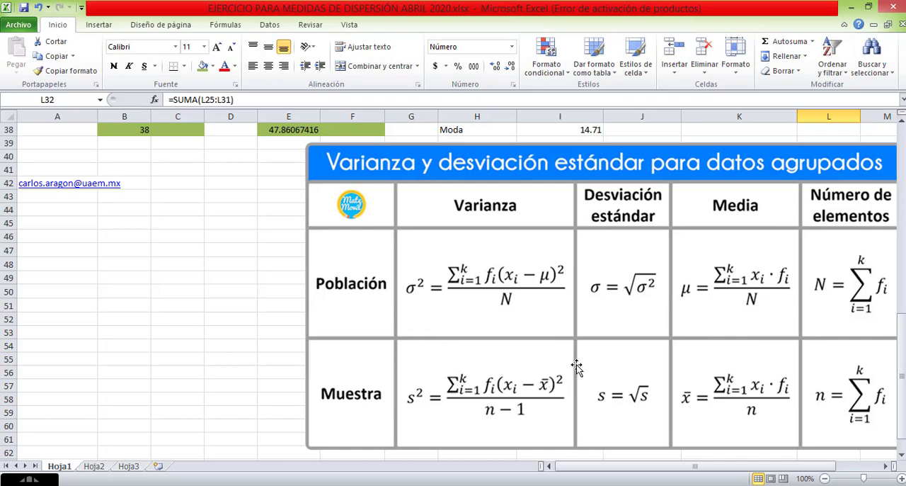
scroll(814, 266, up, 3)
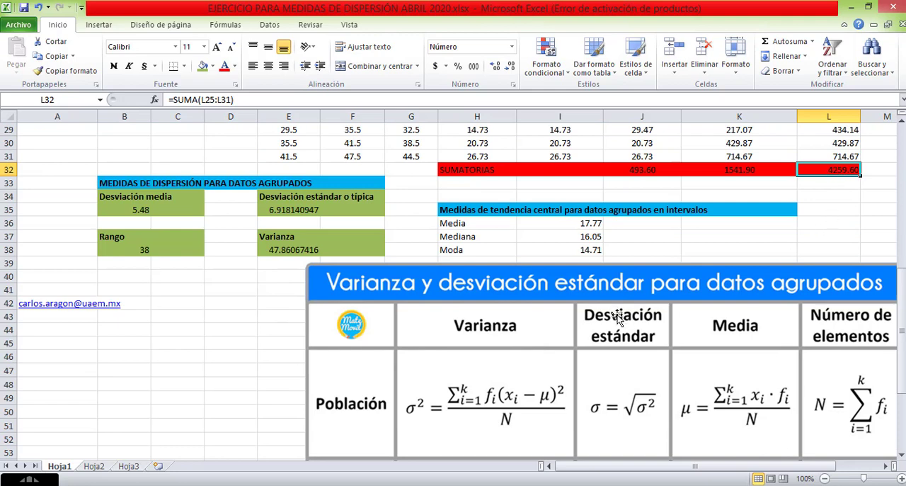
scroll(523, 446, down, 4)
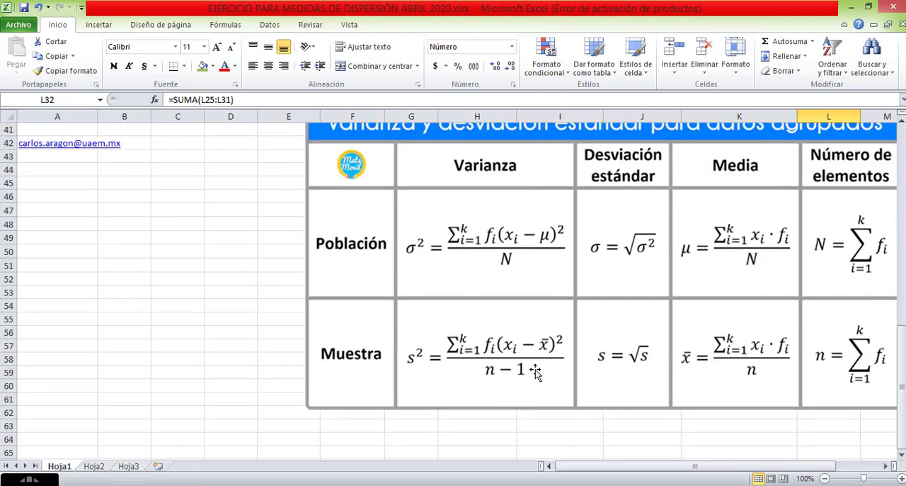
scroll(518, 363, up, 4)
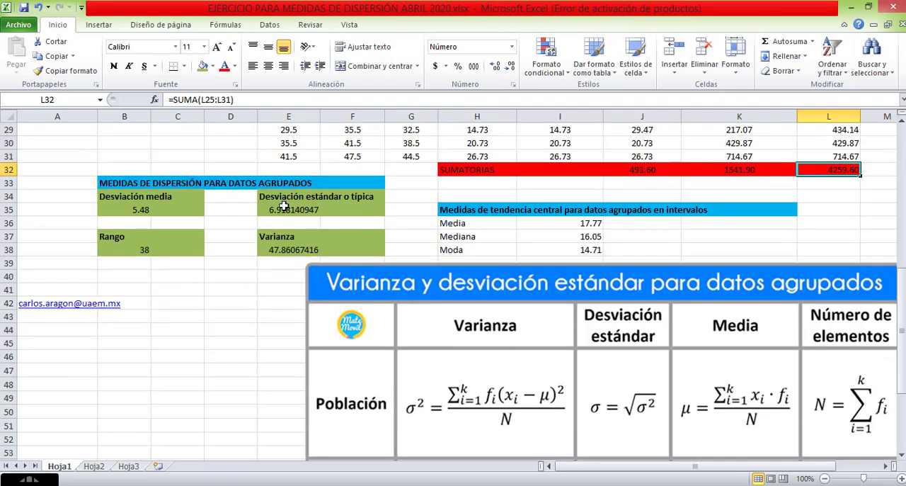
double_click(290, 252)
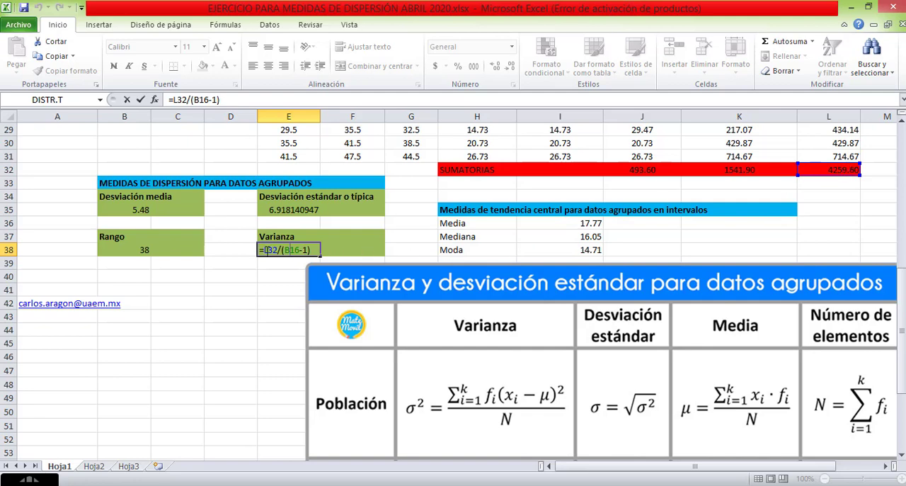
scroll(293, 250, up, 6)
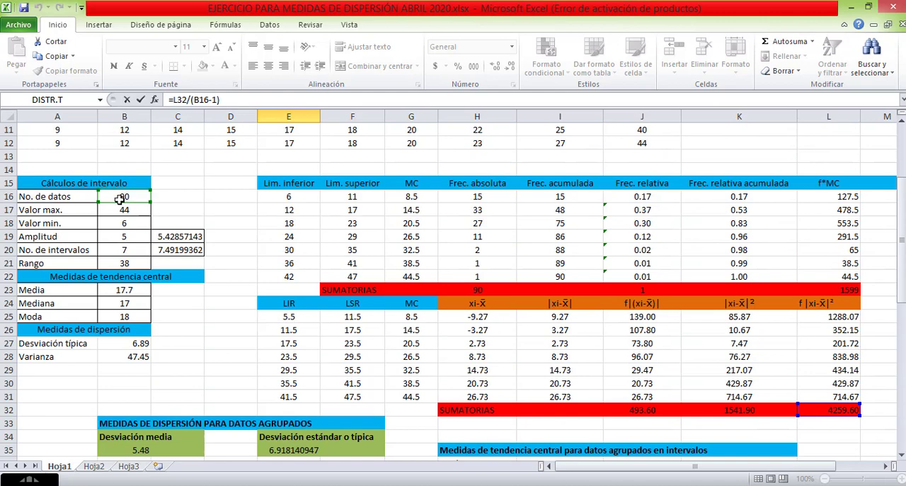
scroll(295, 303, down, 4)
scroll(295, 303, down, 1)
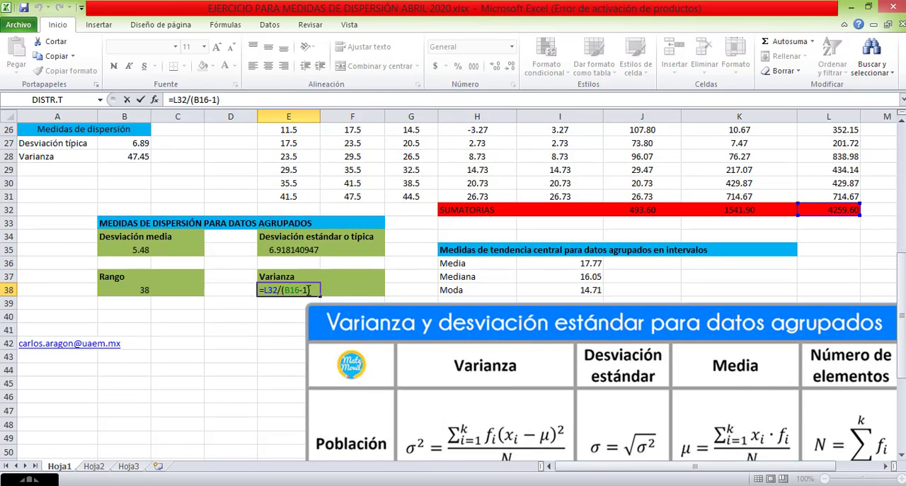
Erase the Varianza formula in E38 and start it again with a reference to the weighted squared deviation sum, =L32.
drag(314, 290, 258, 290)
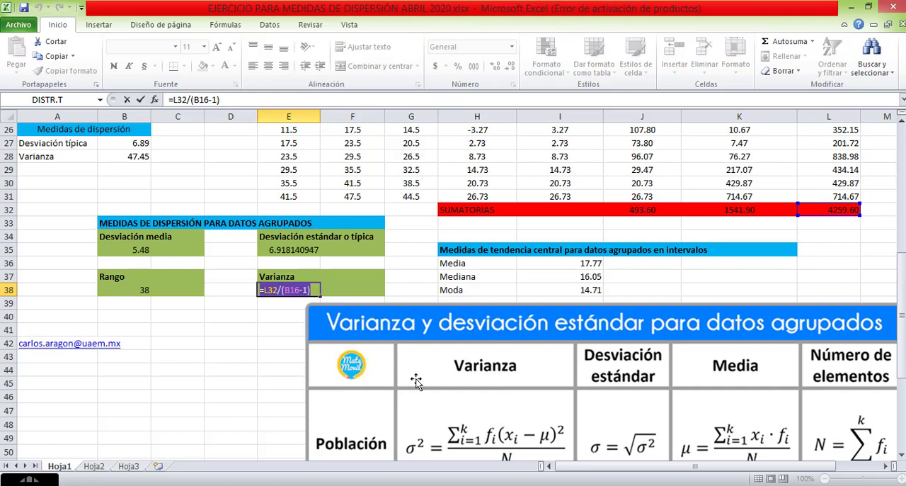
key(BackSpace)
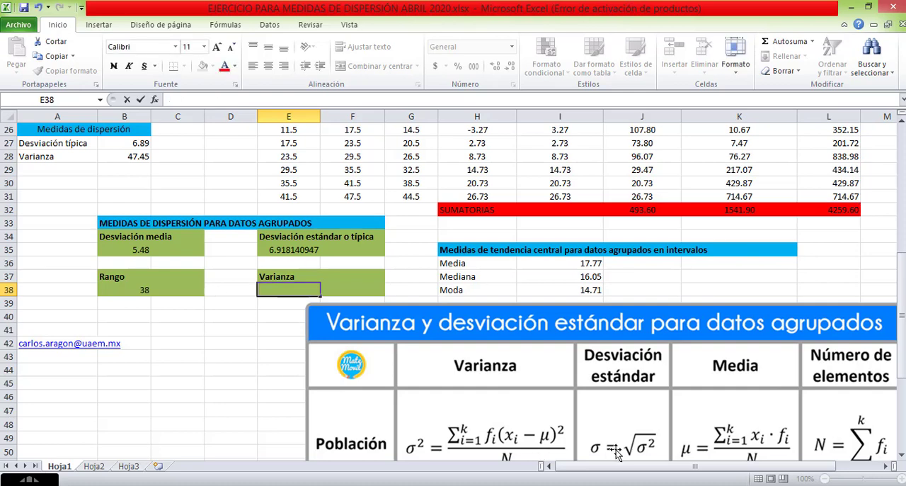
text(=)
scroll(614, 454, down, 4)
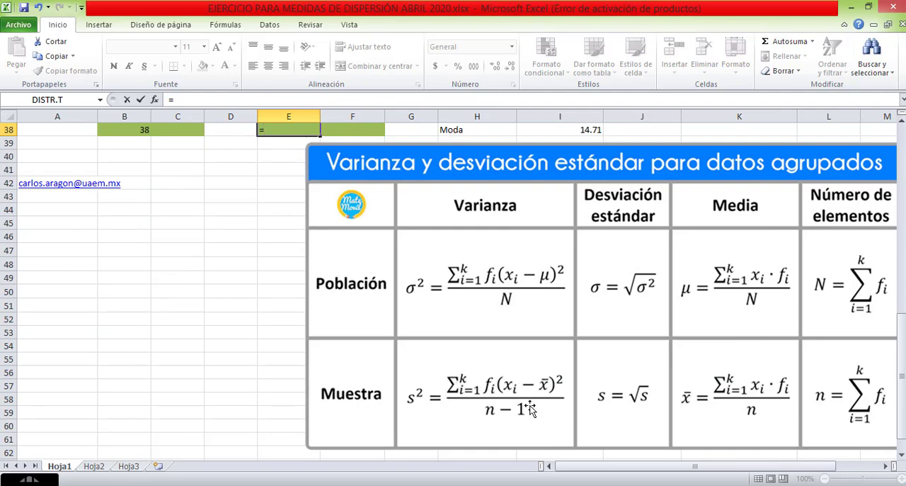
scroll(543, 376, up, 5)
click(834, 250)
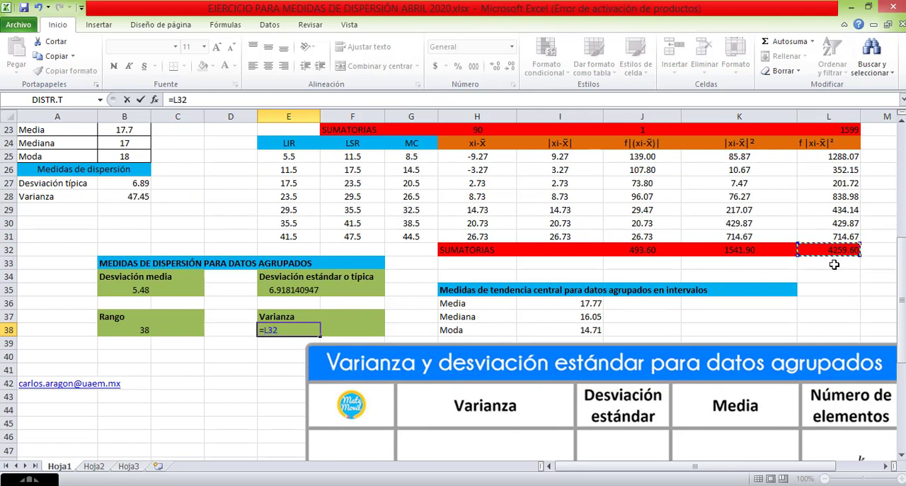
Complete the Varianza formula in E38 by dividing by the number of data minus one, giving =L32/(B16-1).
scroll(410, 397, down, 4)
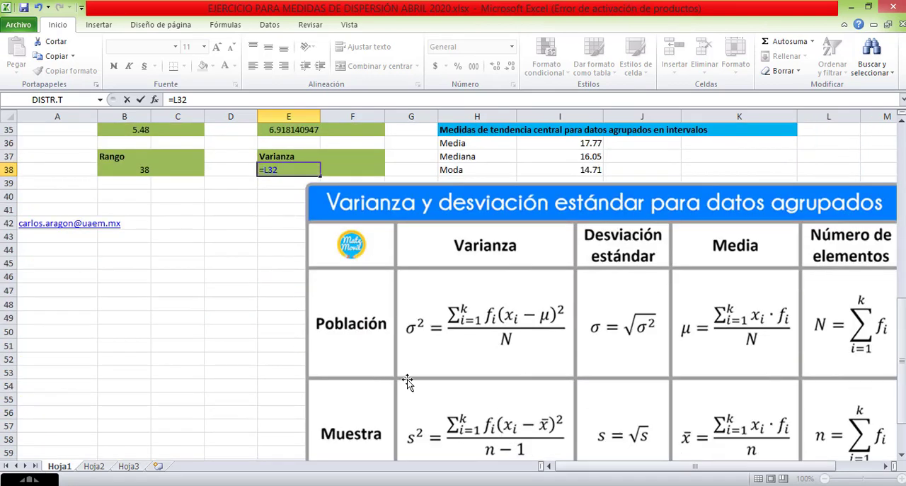
scroll(405, 380, up, 3)
text(/)
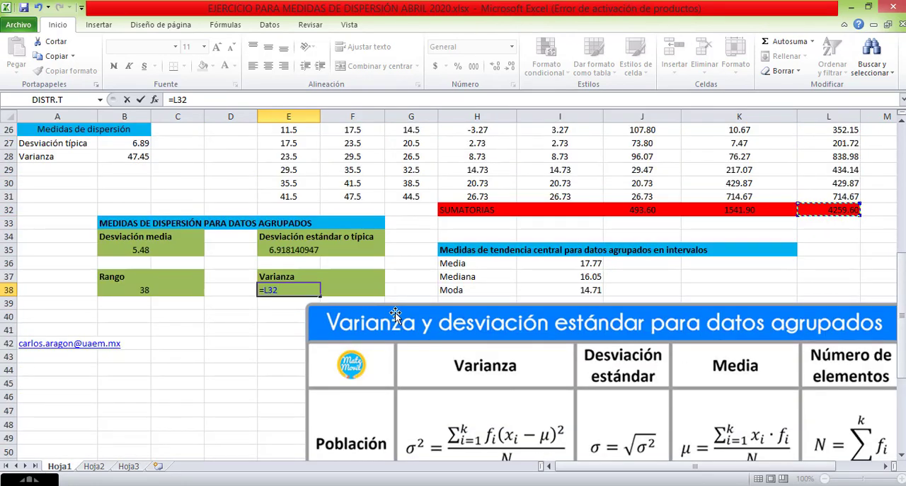
text(()
scroll(537, 311, down, 4)
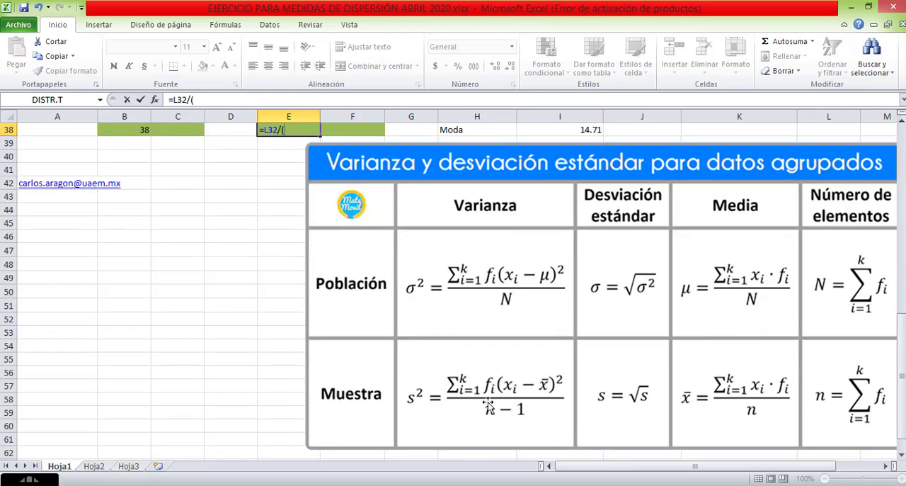
scroll(350, 281, up, 3)
scroll(287, 250, up, 5)
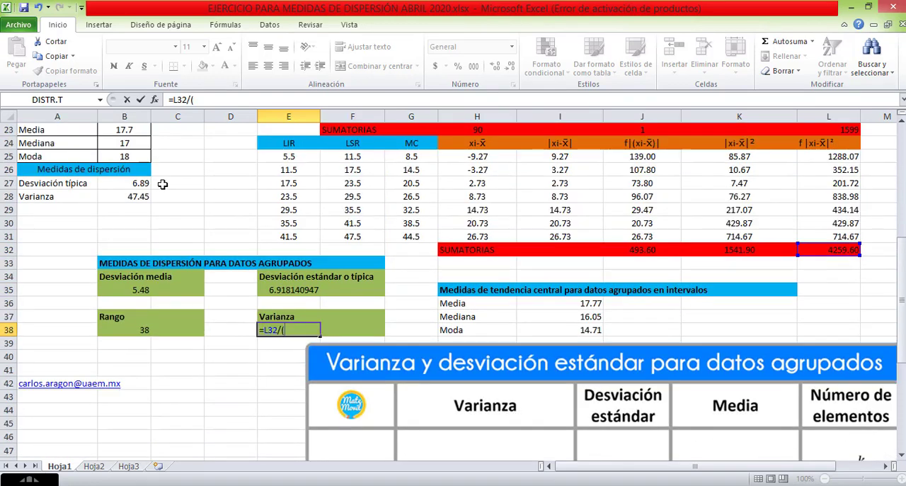
click(140, 157)
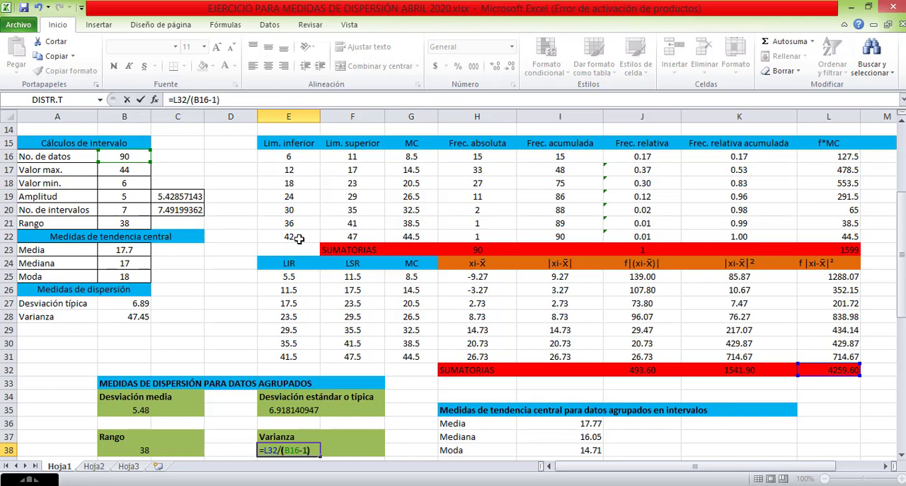
key(Return)
Format the grouped standard deviation and variance in E35:E38 to show two decimal places.
scroll(278, 424, down, 3)
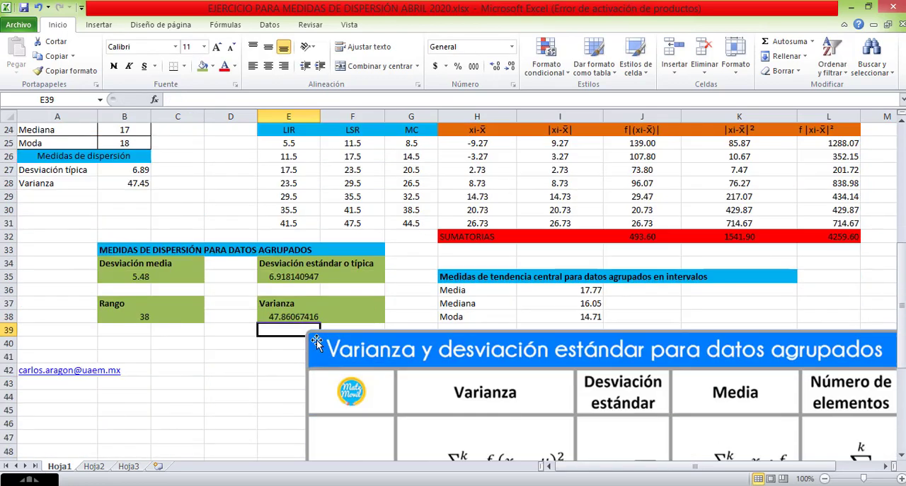
drag(289, 276, 319, 317)
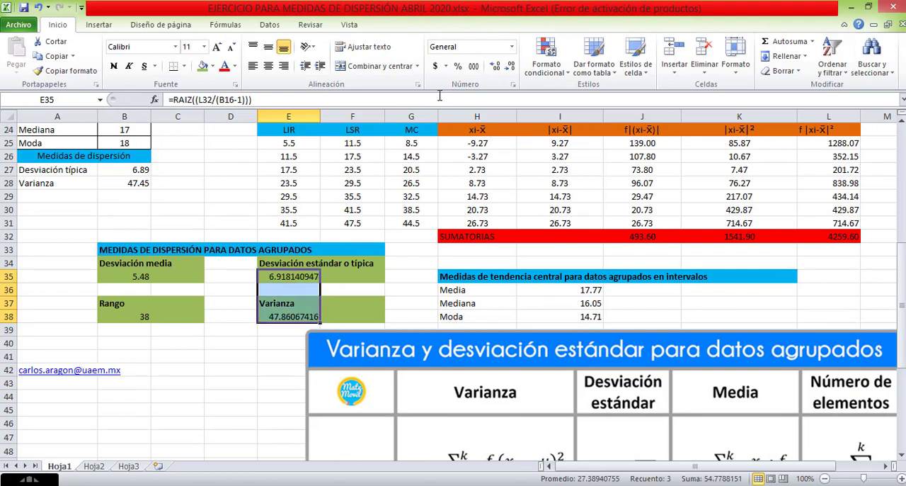
click(510, 68)
click(509, 68)
click(510, 68)
click(510, 68)
click(510, 68)
click(510, 68)
click(510, 67)
click(510, 68)
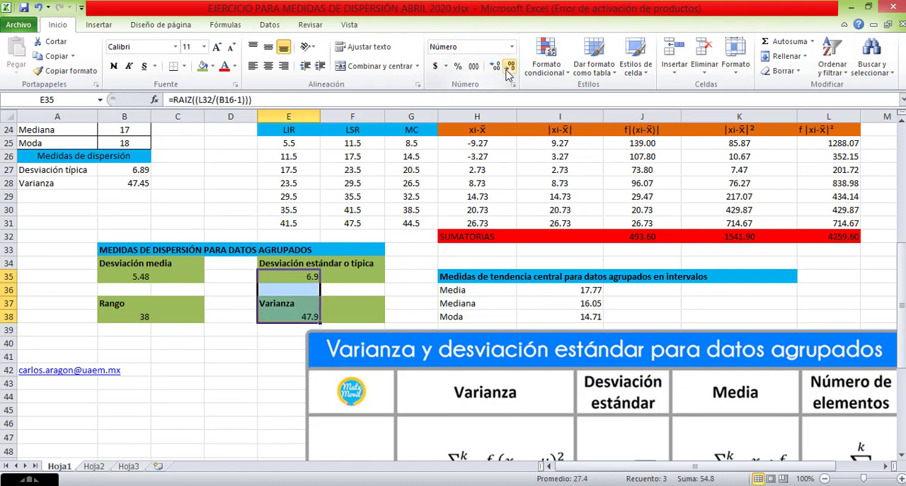
click(495, 66)
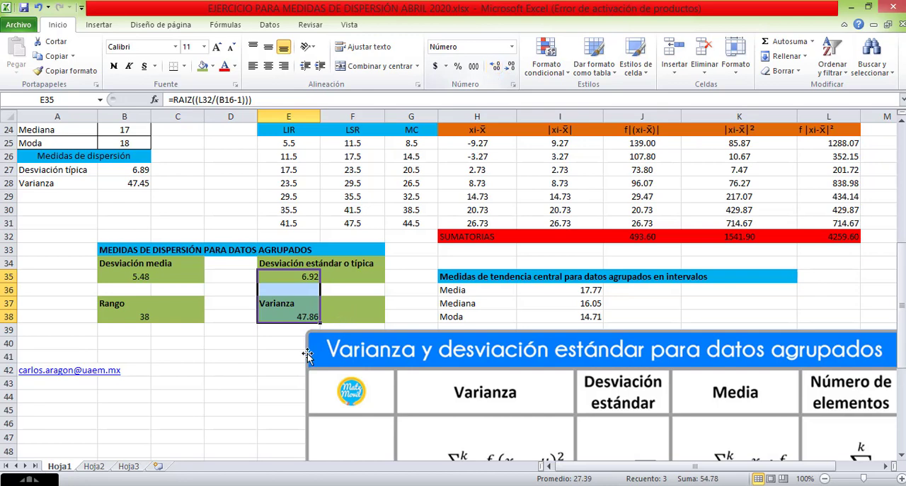
click(331, 306)
Compare the grouped-data variance in E38 with the ungrouped variance in B28, checking the formula behind each.
click(306, 318)
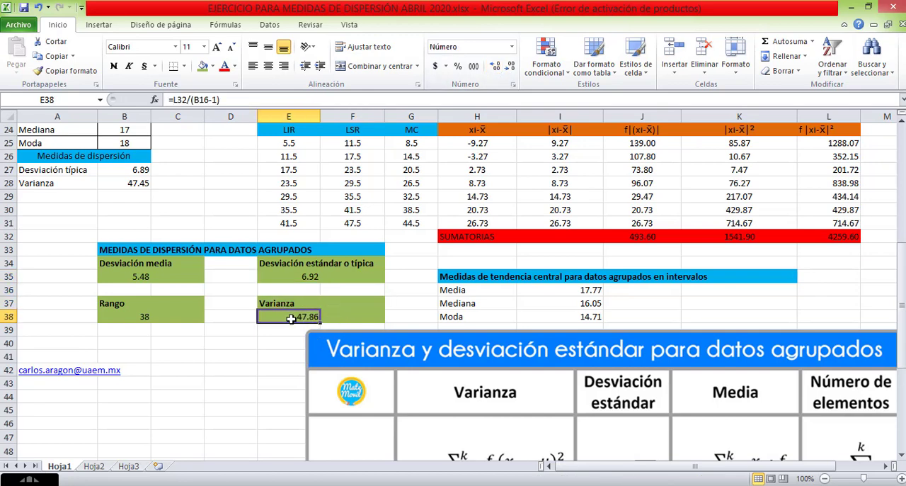
scroll(291, 320, up, 3)
scroll(289, 327, down, 1)
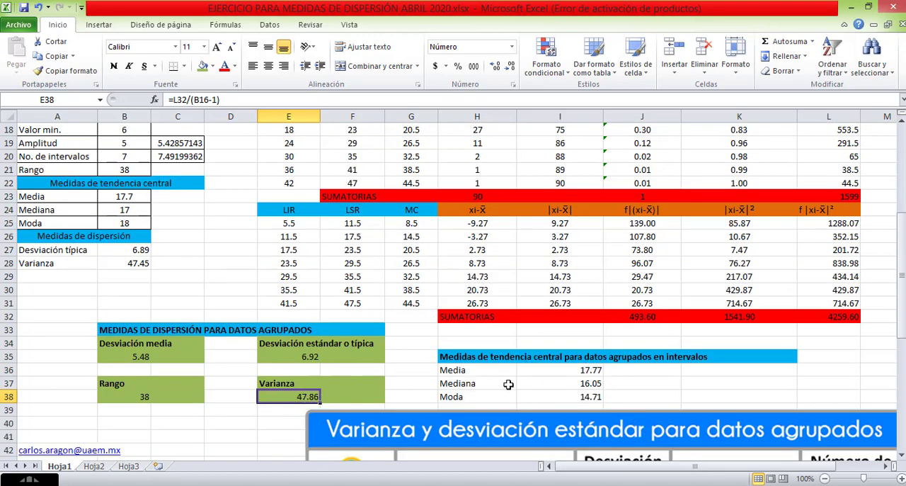
scroll(247, 259, up, 2)
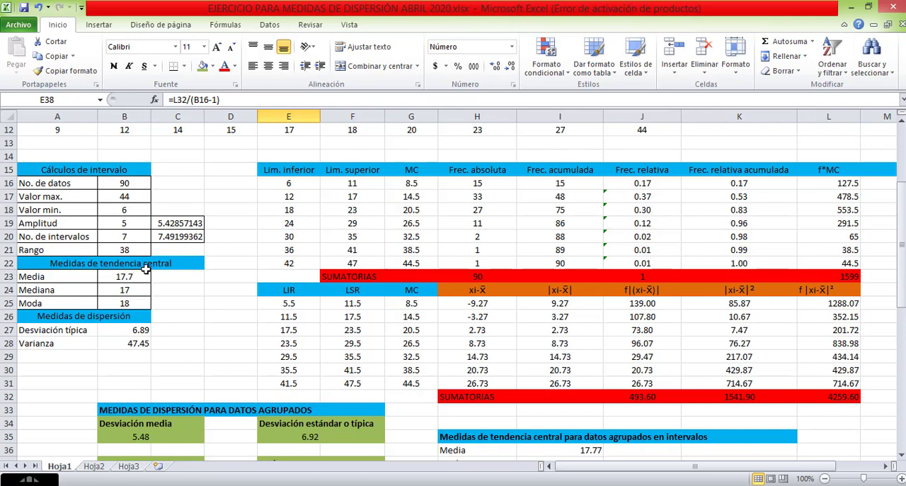
scroll(145, 269, up, 4)
scroll(369, 228, down, 6)
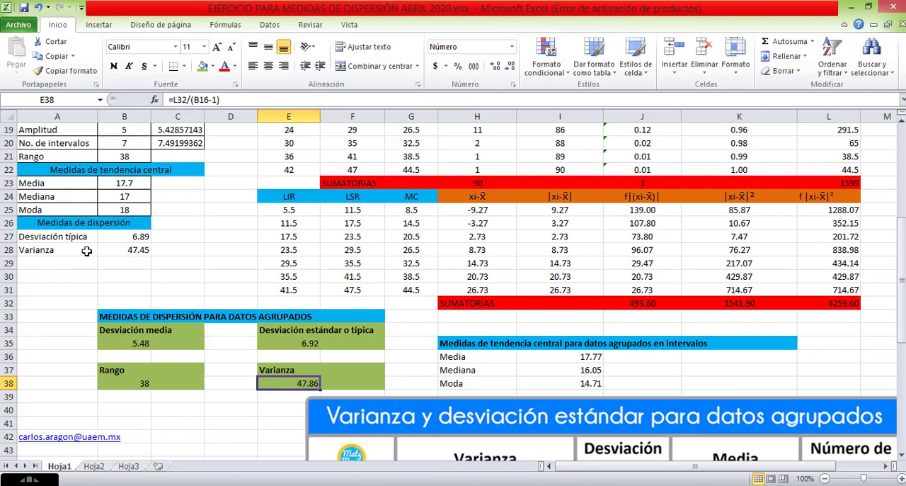
click(133, 253)
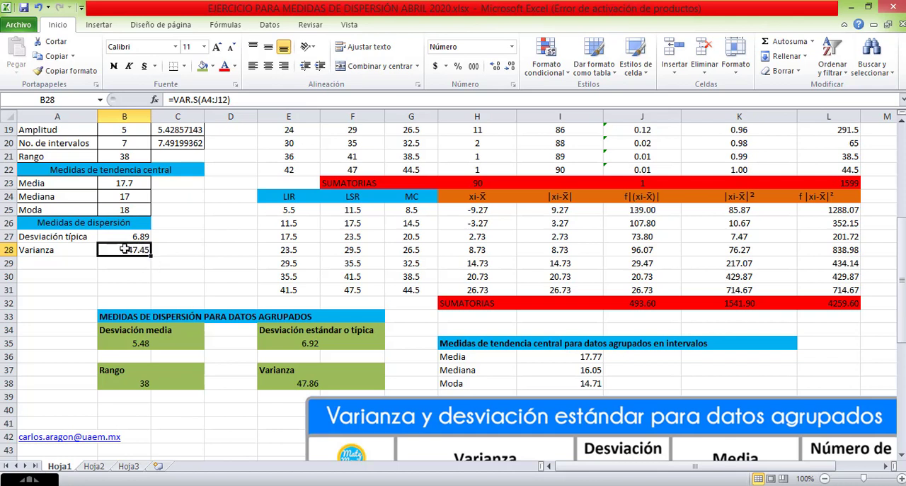
click(297, 383)
click(132, 250)
scroll(78, 251, up, 6)
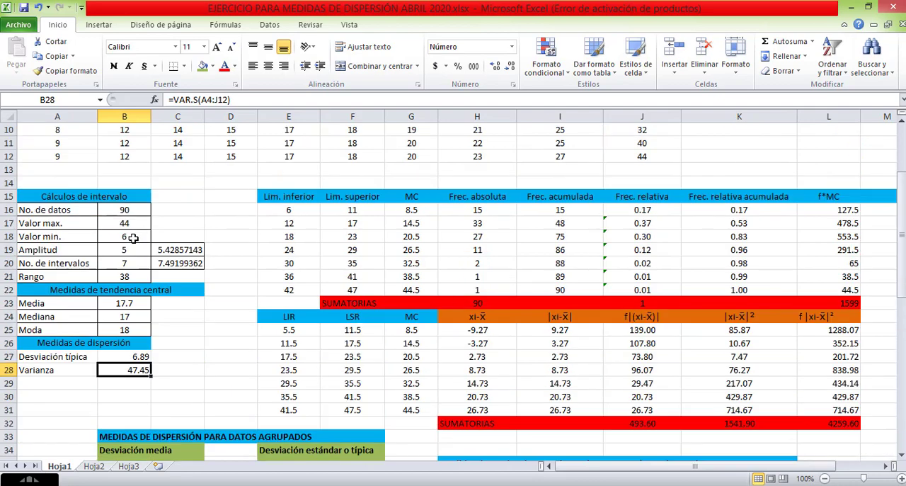
Review the ordered raw data, the grouped variance formula in E38 and the reference table of variance and standard deviation formulas.
drag(57, 183, 599, 275)
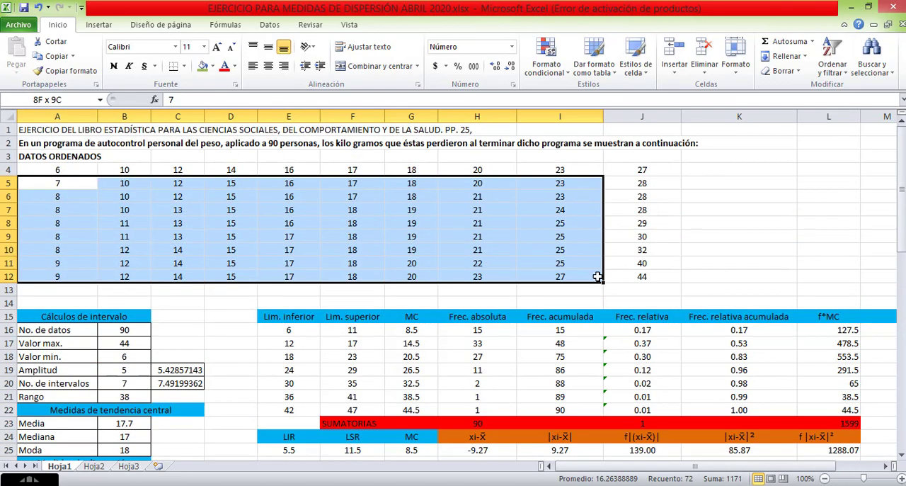
scroll(509, 238, down, 9)
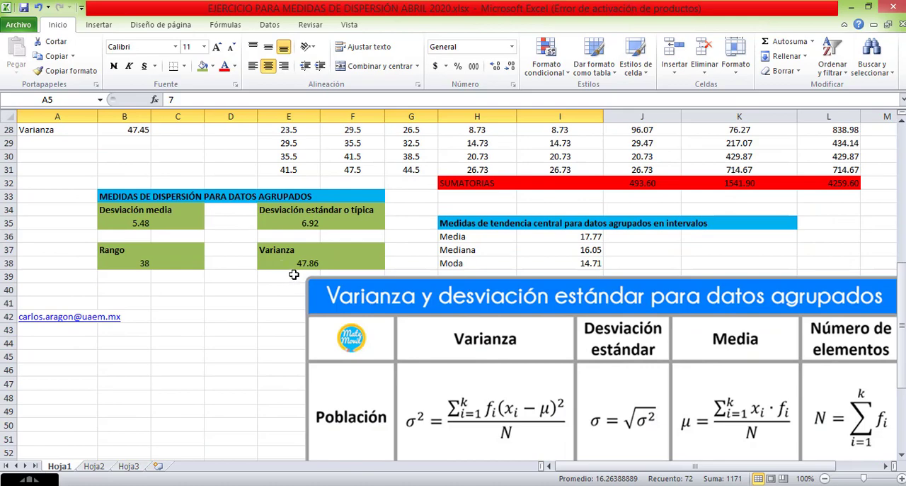
click(297, 265)
scroll(481, 211, up, 4)
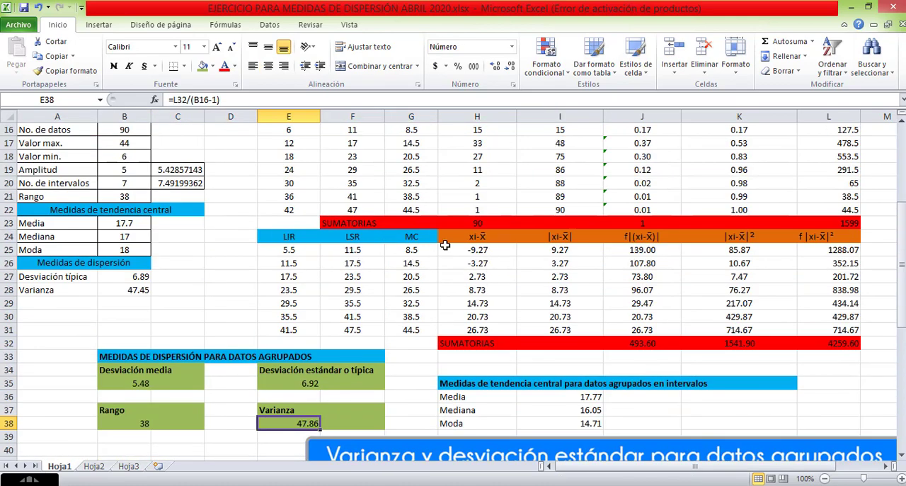
scroll(311, 336, down, 2)
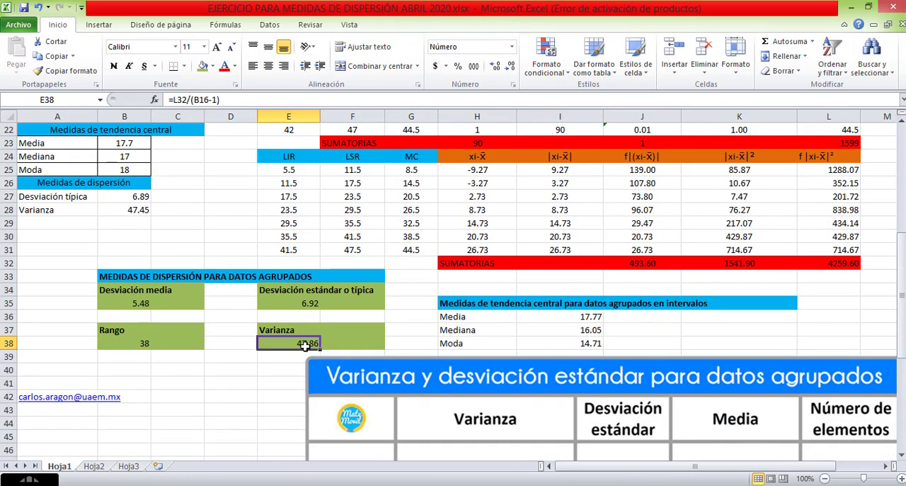
scroll(403, 313, down, 4)
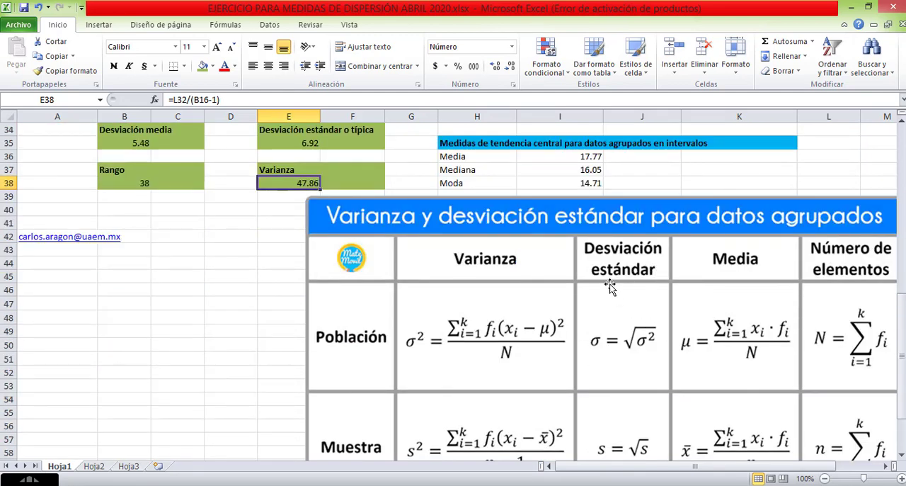
scroll(610, 281, down, 2)
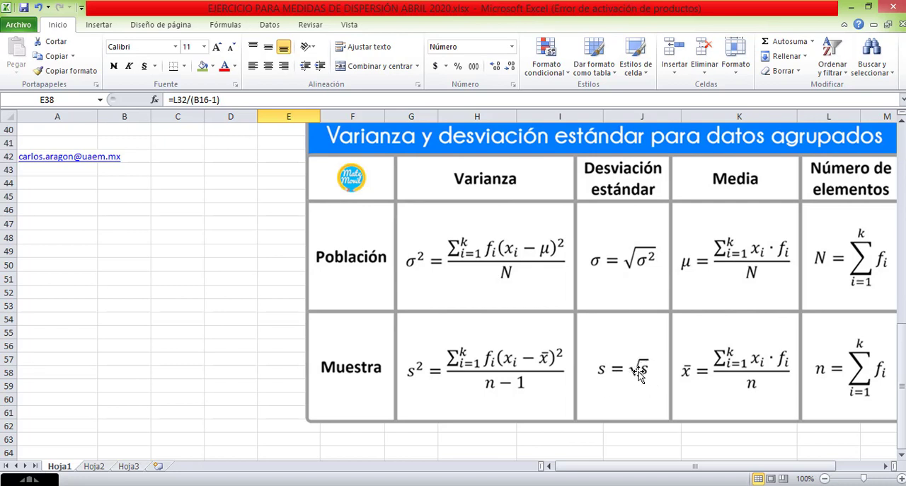
Examine the grouped standard deviation formula in E35 against the weighted squared deviation sum and the reference formulas for population and sample.
scroll(629, 370, up, 4)
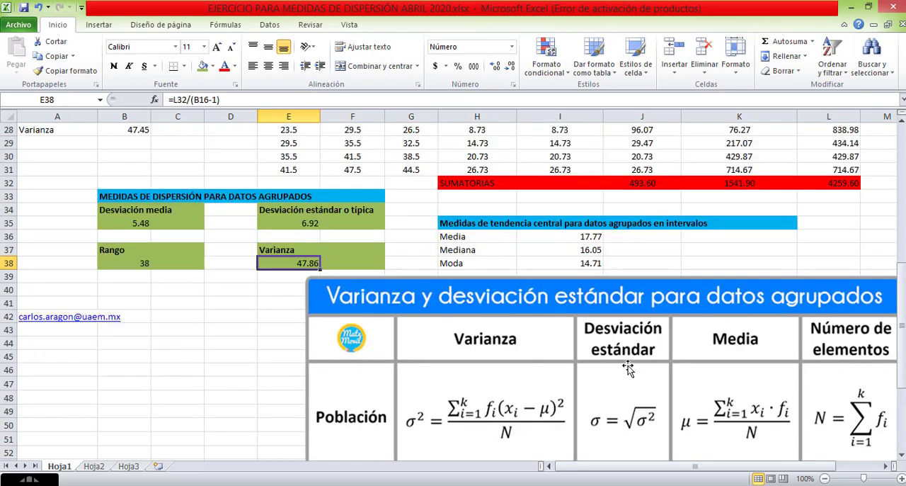
click(306, 224)
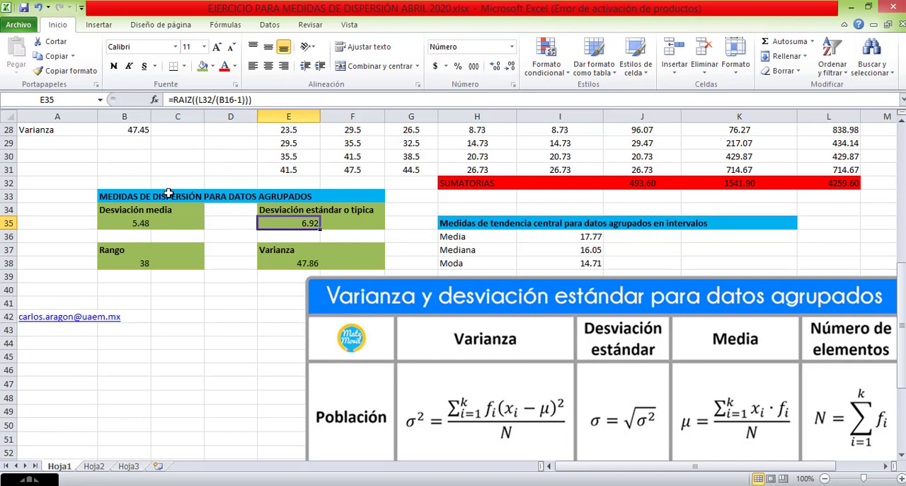
scroll(481, 301, down, 4)
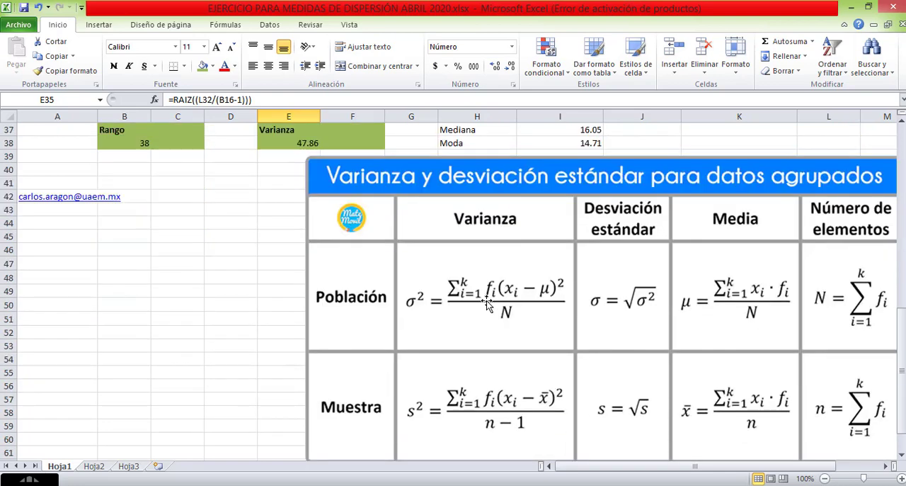
scroll(468, 301, up, 3)
scroll(298, 227, up, 3)
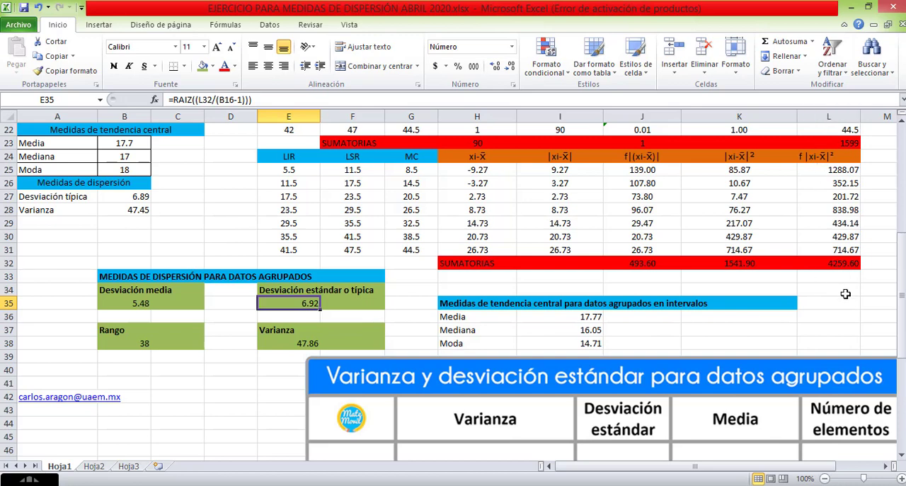
scroll(296, 201, down, 3)
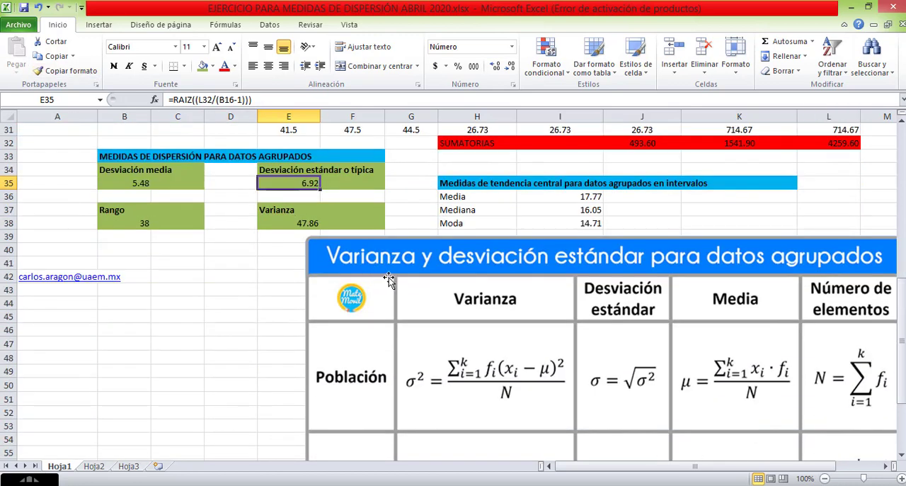
scroll(447, 269, down, 2)
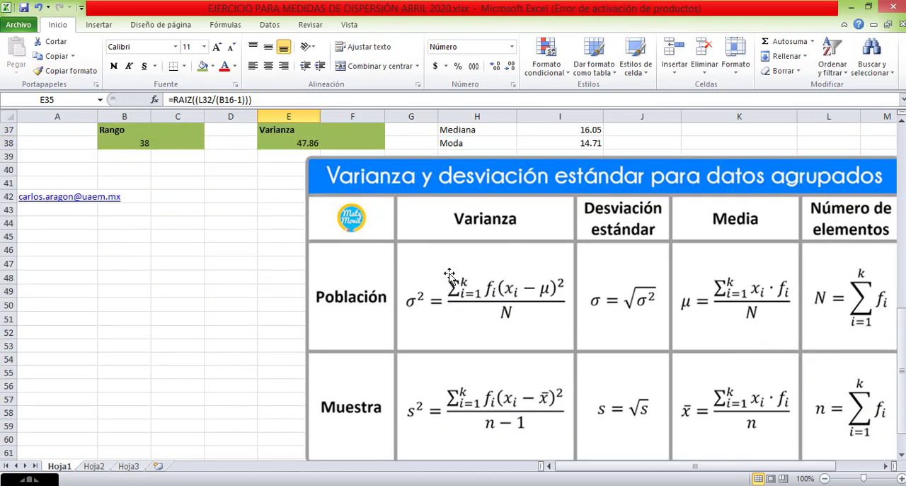
scroll(449, 275, up, 7)
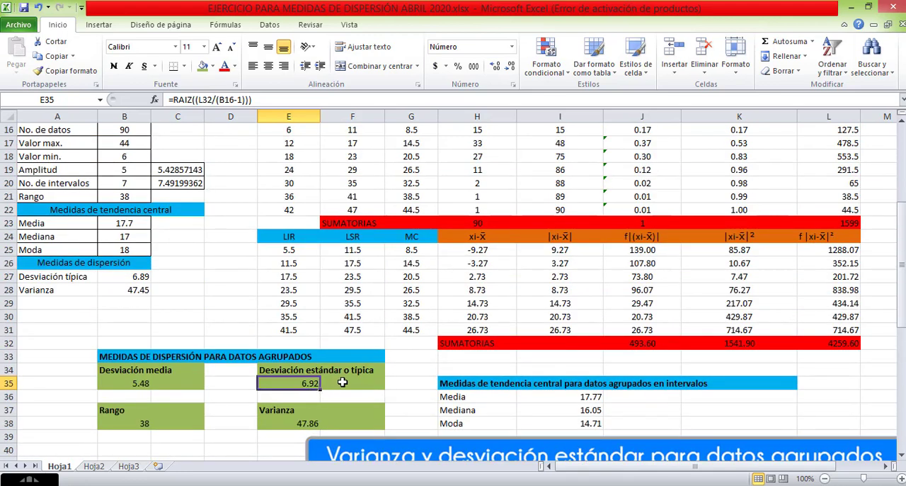
Calculate the standard deviation in F35 as the square root of the grouped variance with =RAIZ(E38).
click(349, 384)
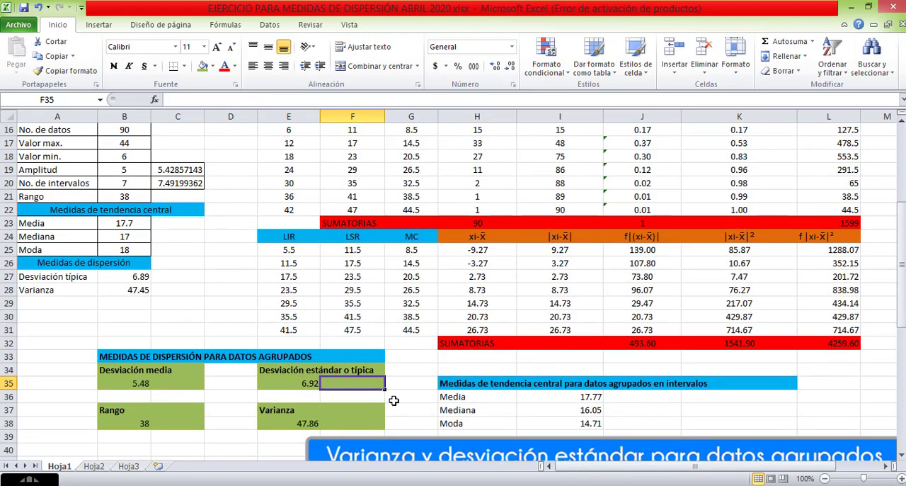
text(=)
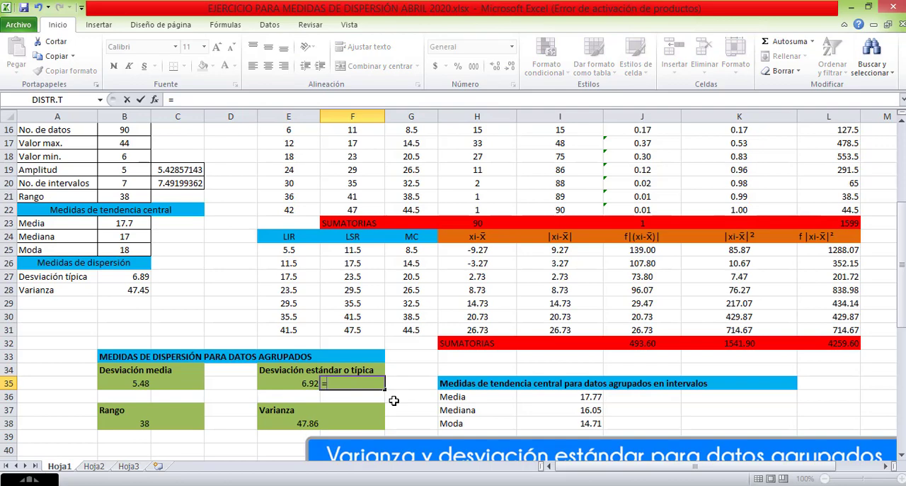
scroll(422, 423, down, 7)
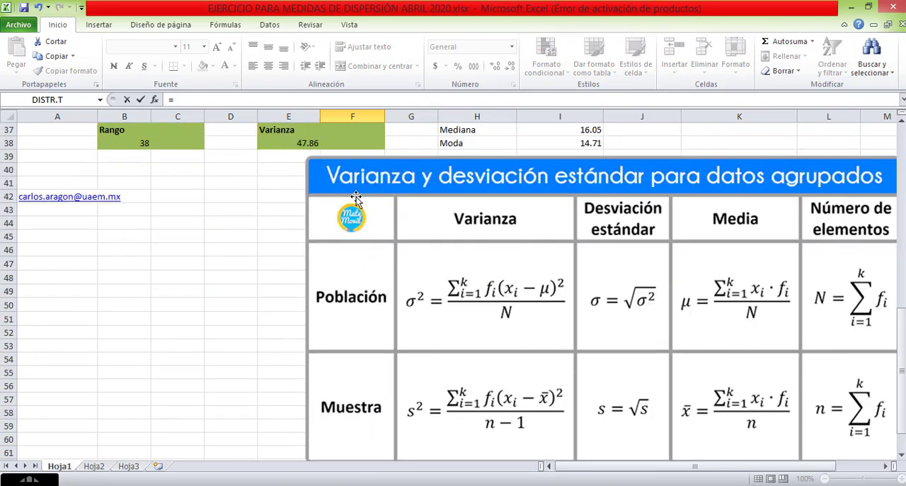
scroll(324, 144, up, 4)
text(rai)
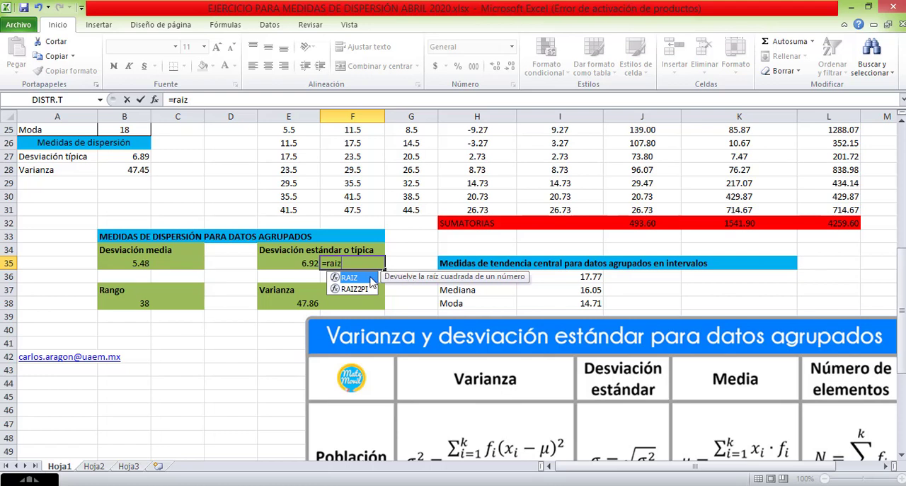
text(z)
double_click(368, 283)
click(308, 302)
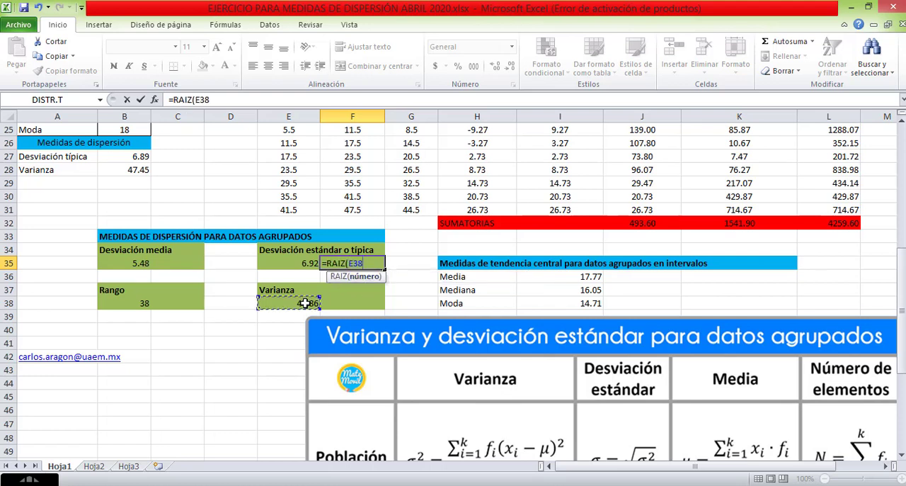
key(Return)
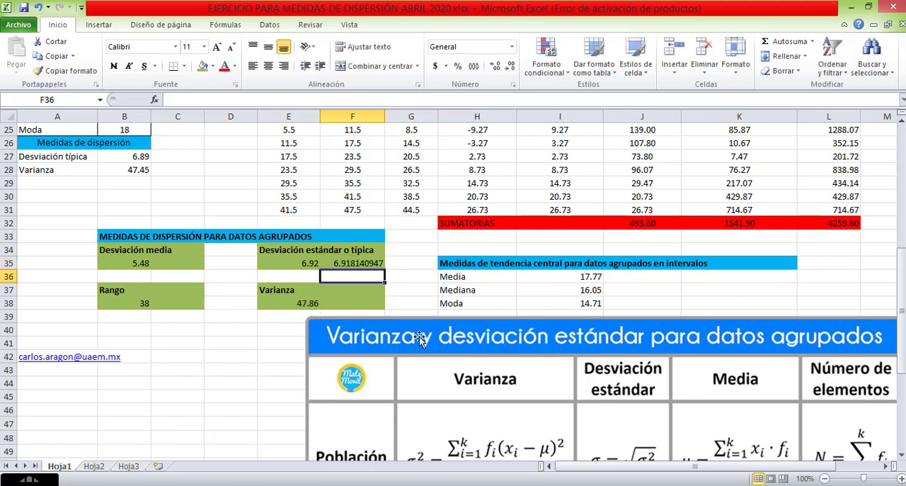
Reduce the standard deviation in F35 to two decimal places.
click(359, 261)
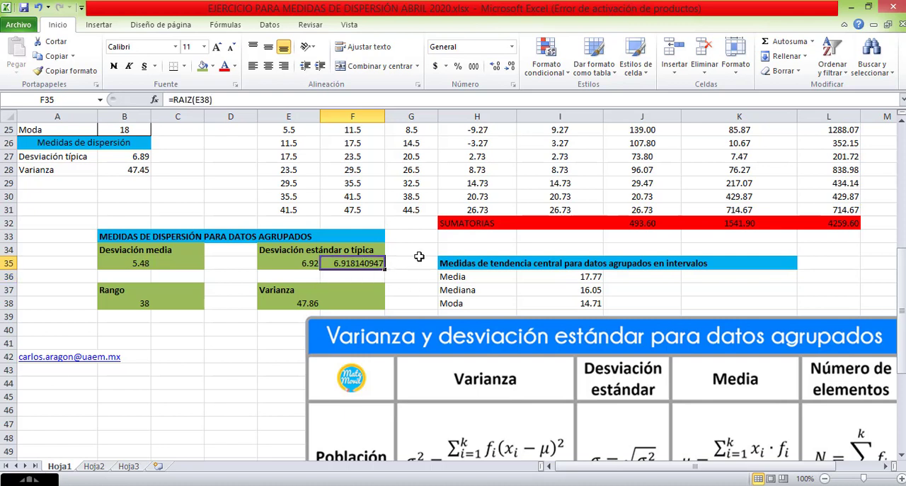
click(511, 65)
click(510, 66)
click(511, 66)
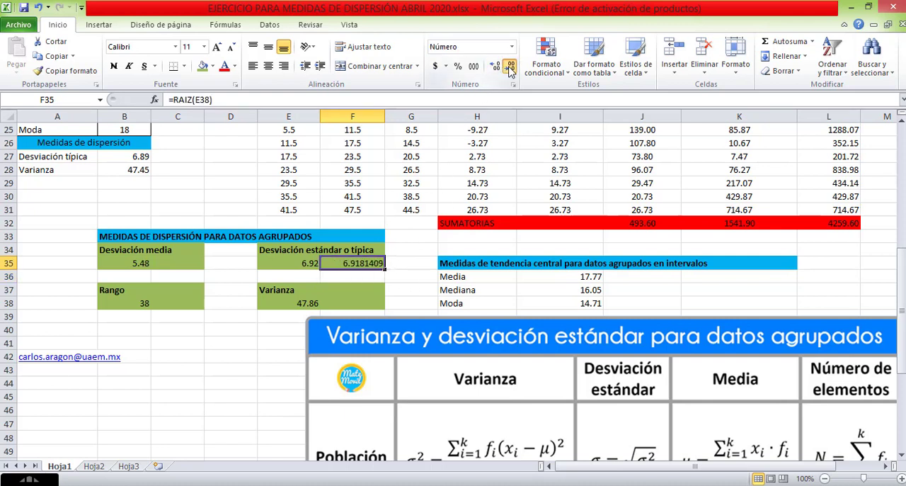
click(511, 66)
click(511, 66)
click(511, 66)
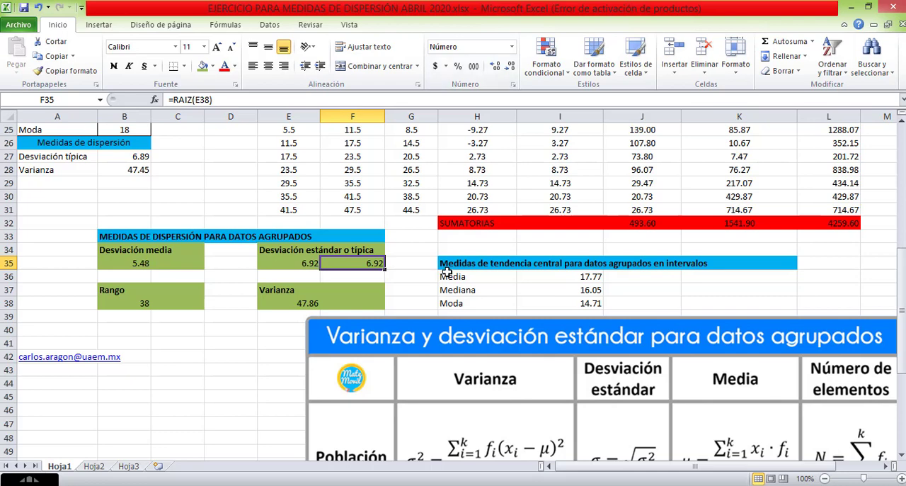
key(Return)
Compare the square-root result in F35 with the standard deviation formula in E35.
scroll(315, 258, down, 3)
scroll(315, 259, up, 2)
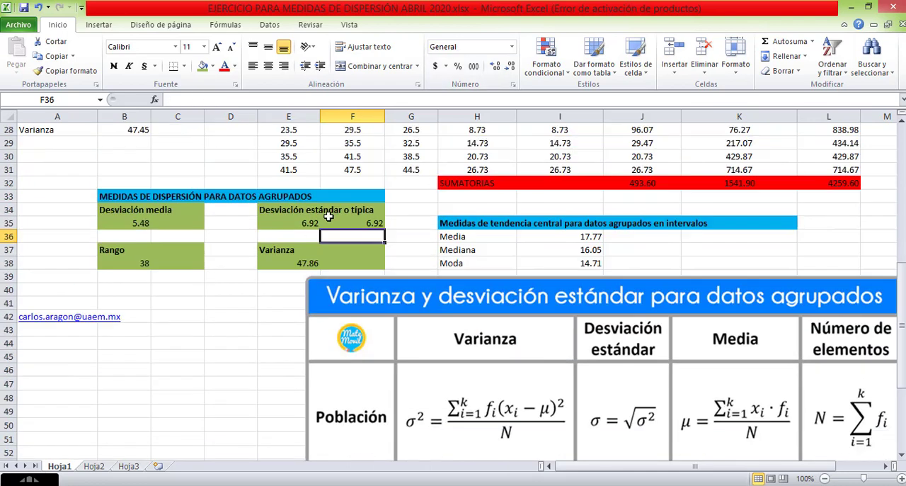
click(302, 223)
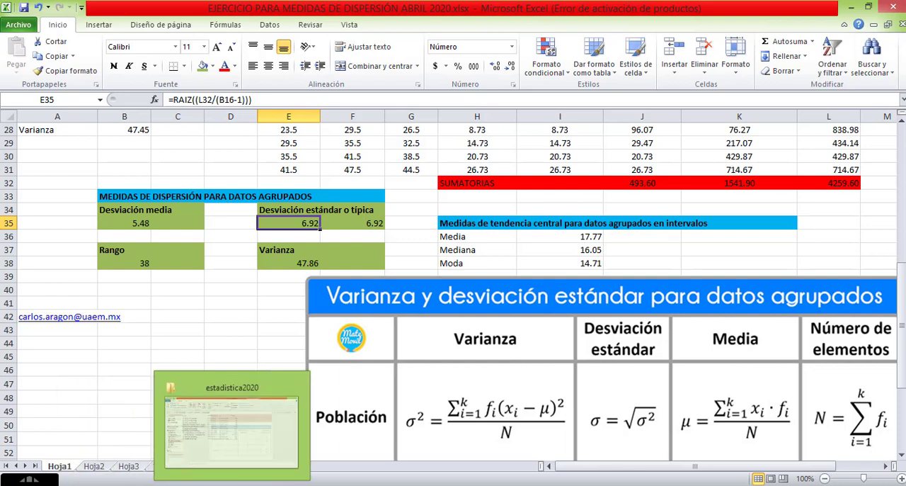
Switch to the MEDIDAS DE DISPERSIÓN presentation in PowerPoint and highlight the first definition on the VARIANZA slide.
click(312, 483)
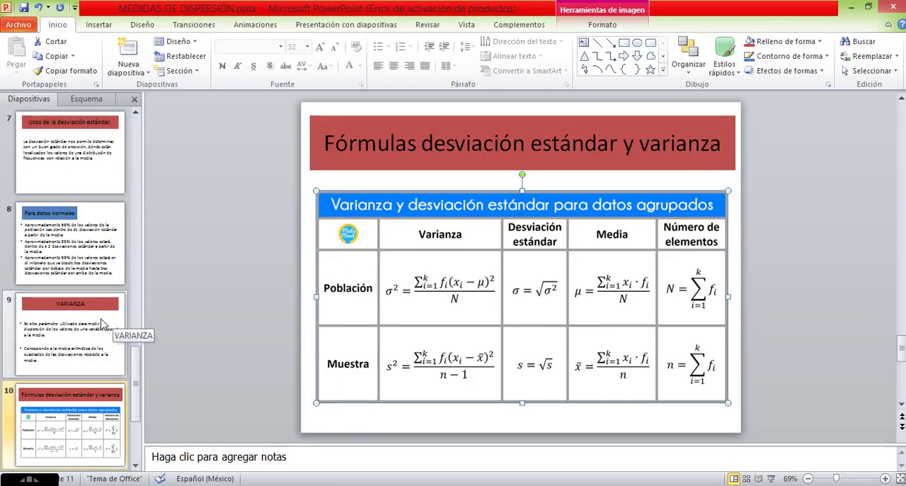
click(103, 344)
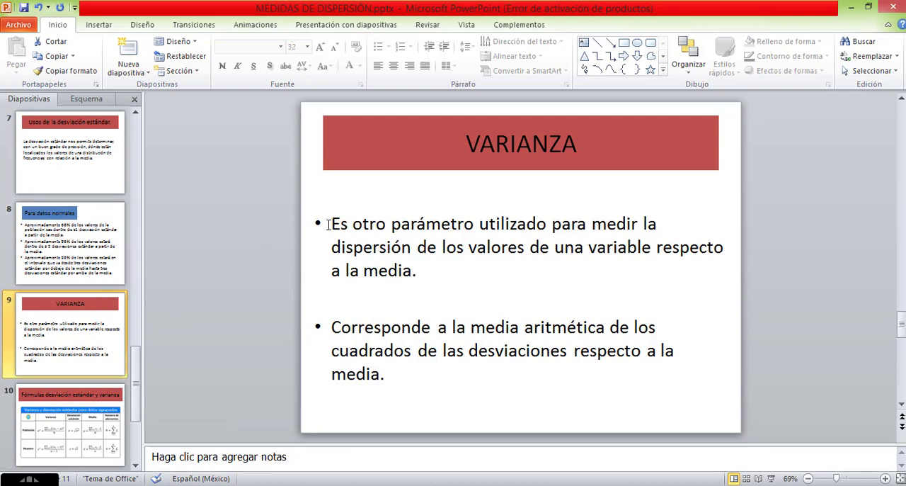
drag(341, 223, 594, 270)
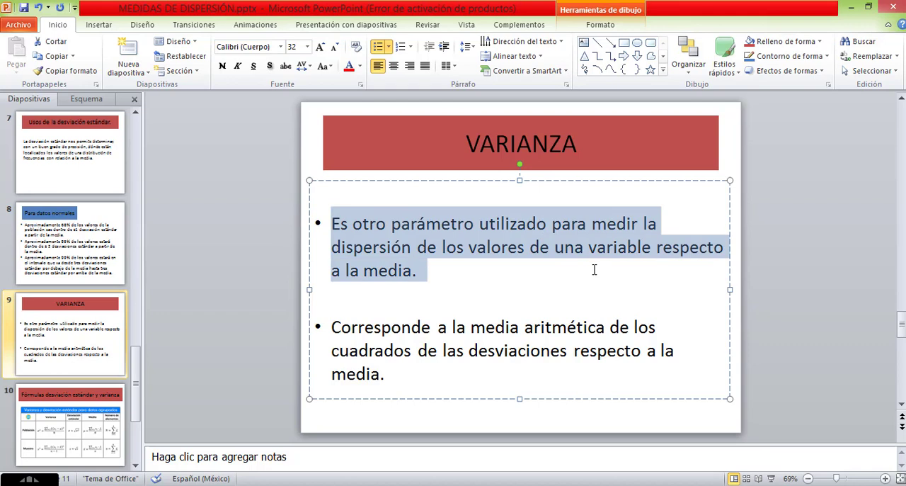
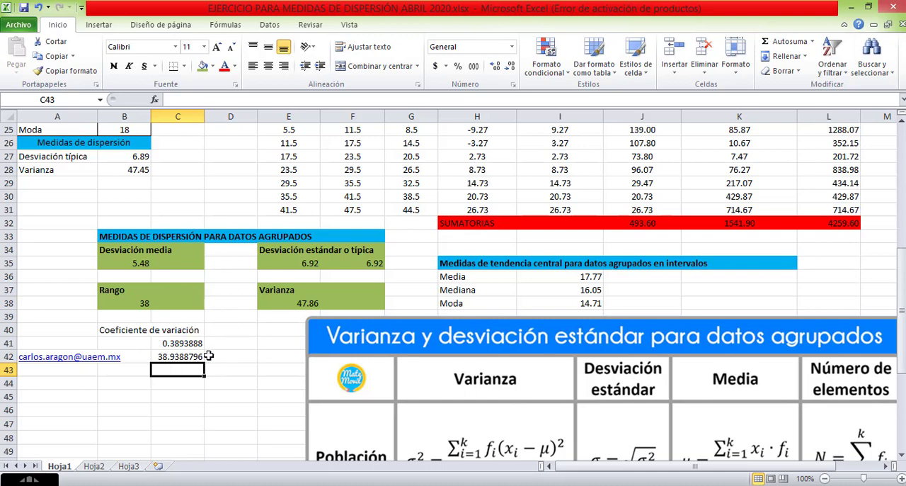
Switch to the PowerPoint presentation and highlight "mayor claridad sobre la dispersión de los datos" on the COEFICIENTE DE VARIACIÓN slide.
click(181, 354)
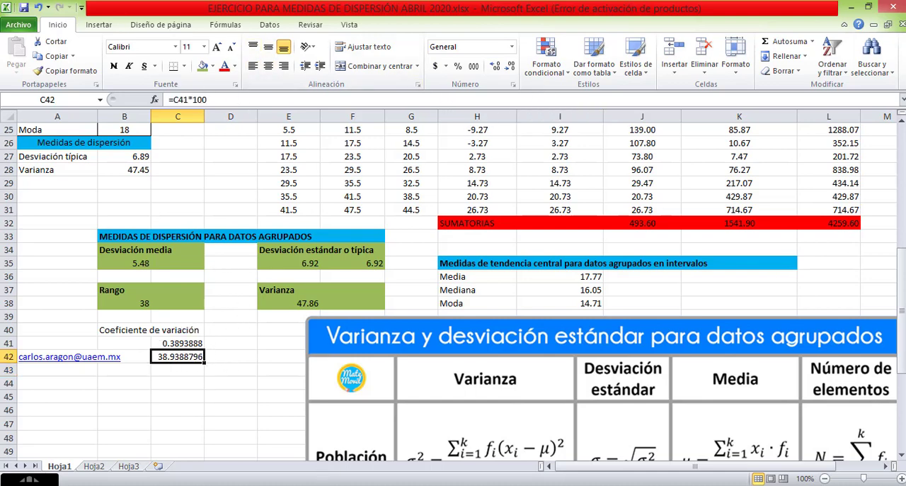
key(alt+Tab)
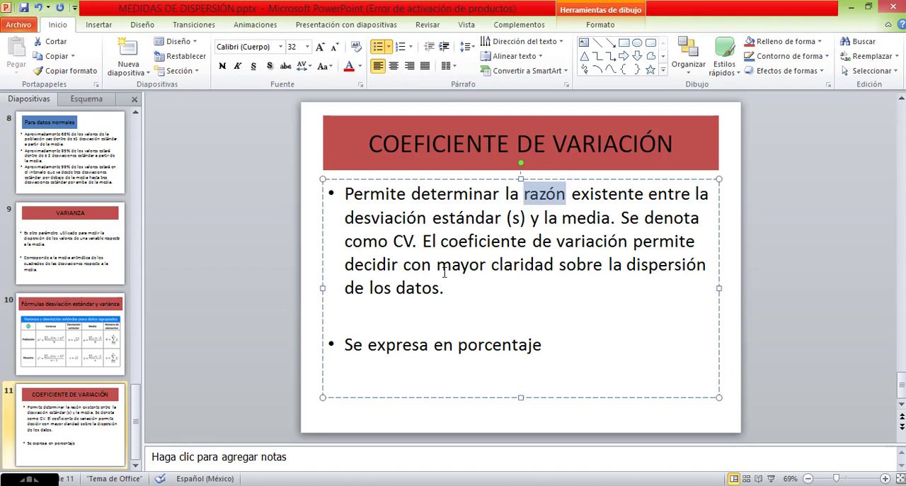
drag(439, 268, 471, 289)
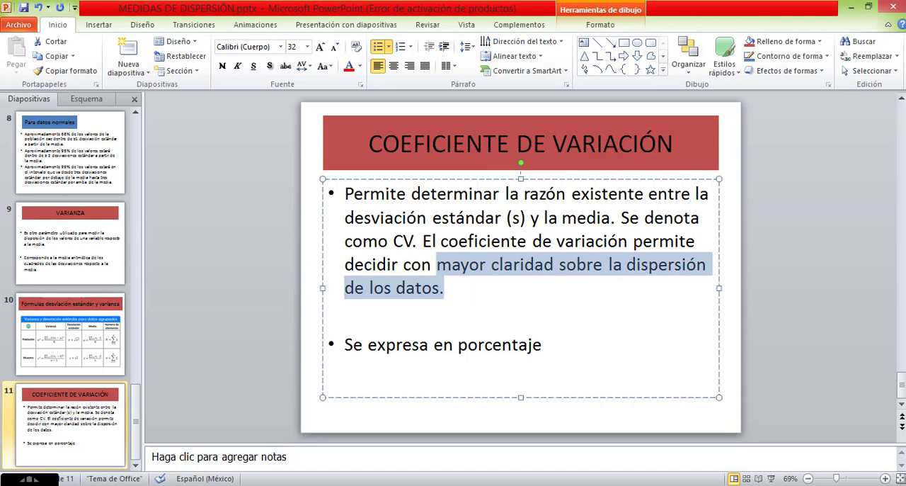
Switch back to the Excel exercise workbook and reduce the coefficient of variation percentage in C42 to two decimal places.
mouse_move(220, 485)
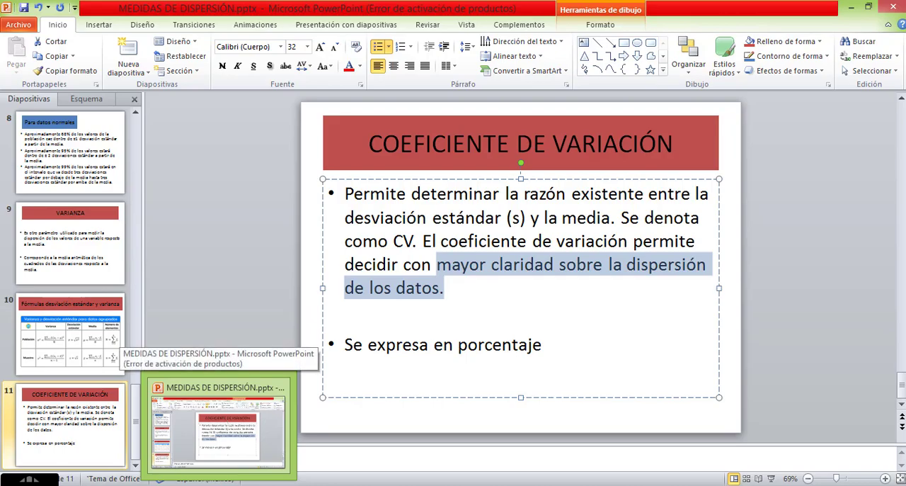
click(219, 484)
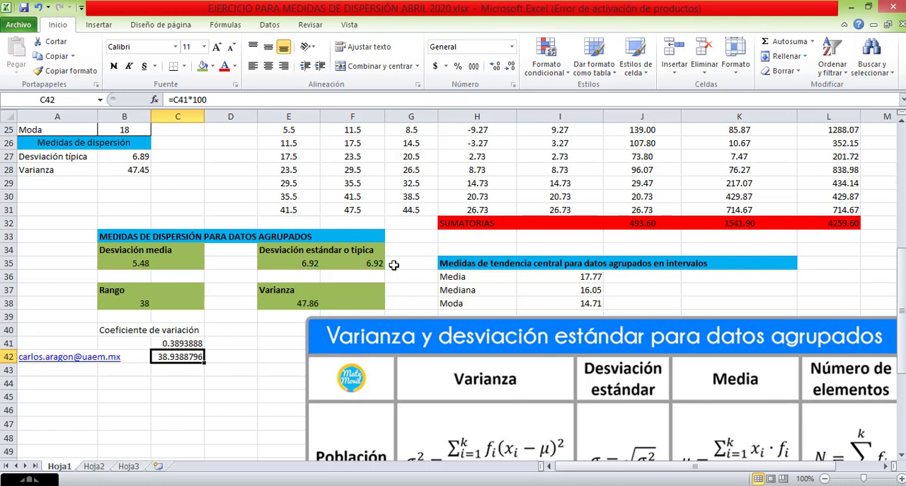
click(510, 67)
click(509, 66)
click(510, 67)
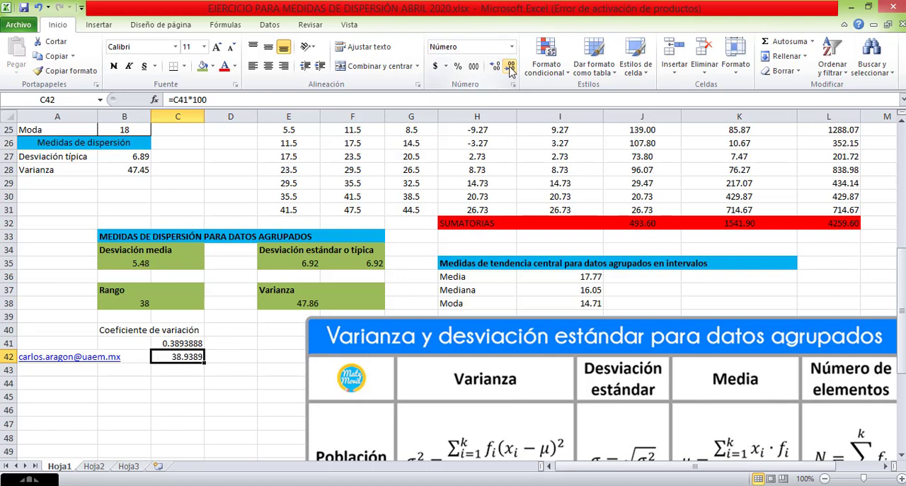
click(510, 66)
click(186, 369)
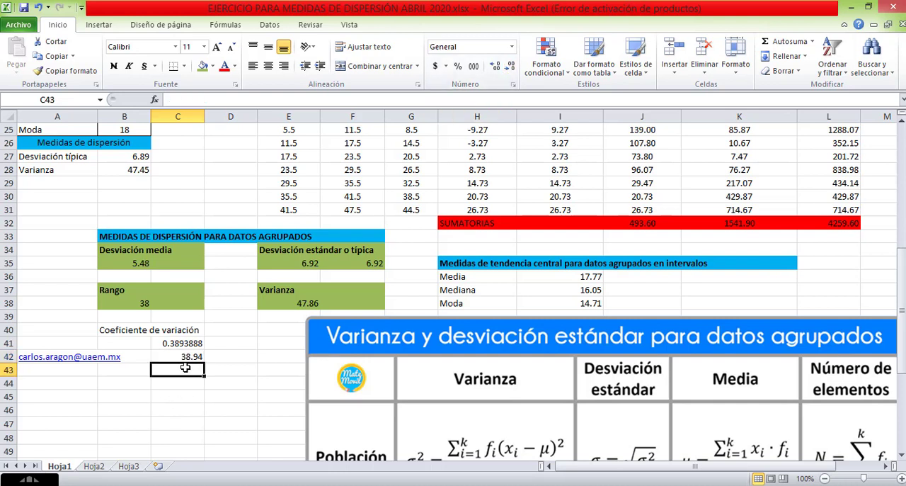
click(190, 357)
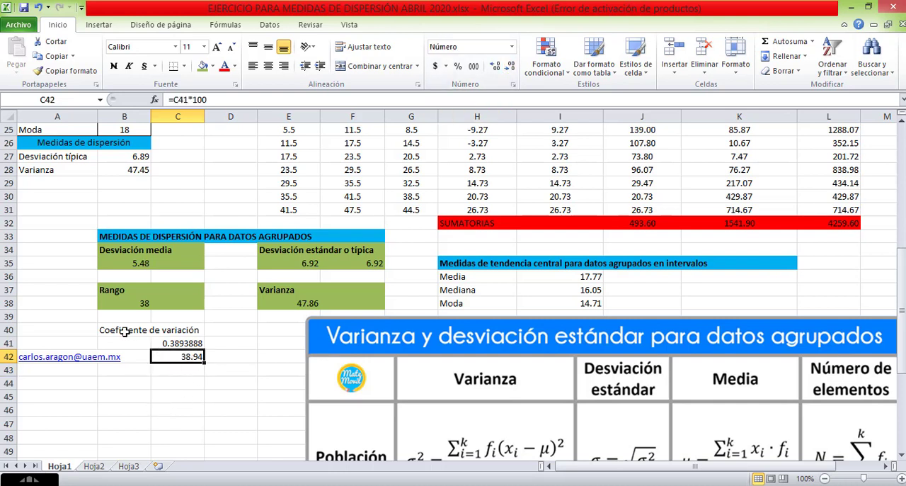
Fill the coefficient of variation block B40:C42 with the same green as the other dispersion measures.
drag(134, 330, 180, 360)
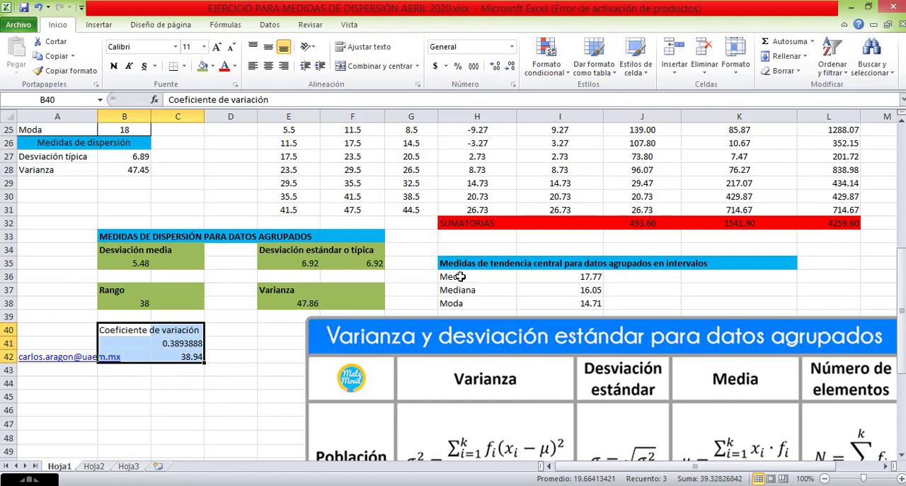
click(203, 66)
click(233, 362)
scroll(320, 356, up, 5)
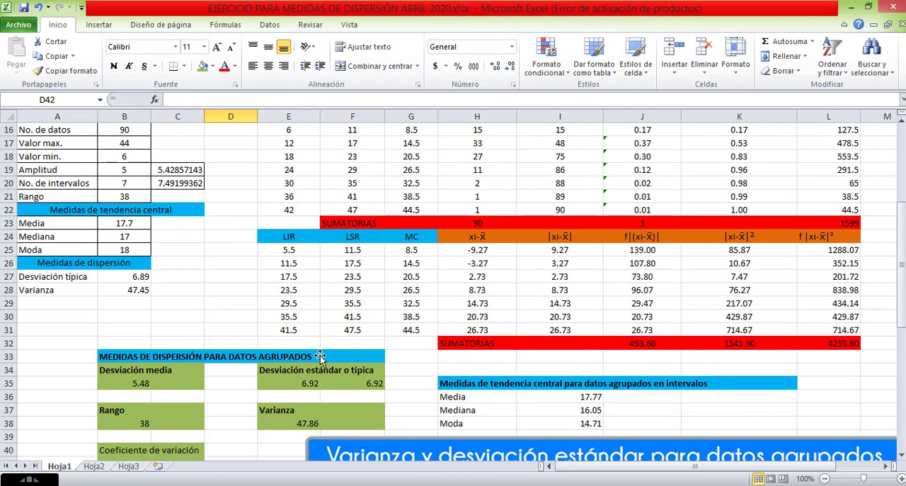
Switch to the PowerPoint presentation, open slide 3, Medidas de dispersión, and highlight the text about the variable's variation and summarizing it in one value.
click(266, 484)
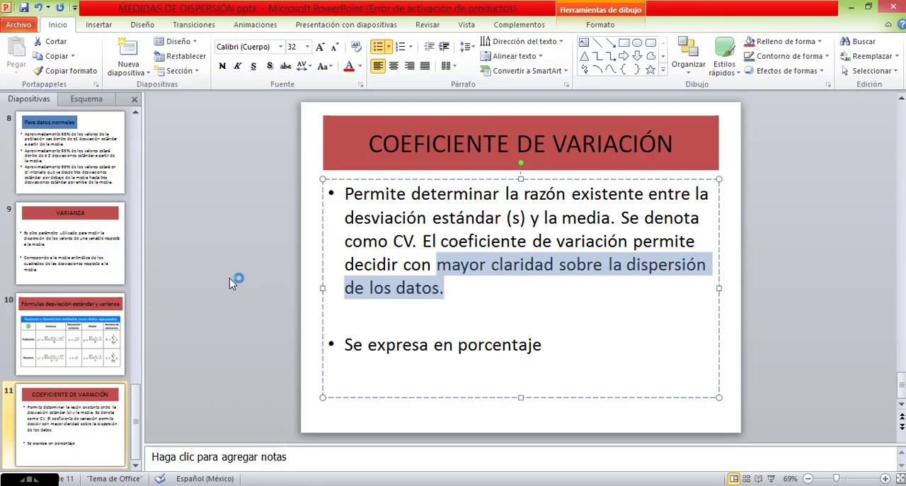
scroll(91, 182, up, 7)
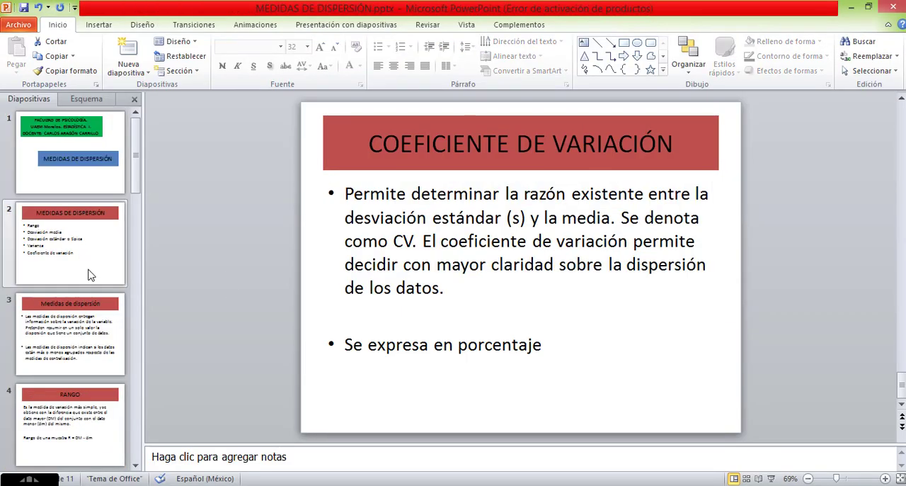
click(81, 336)
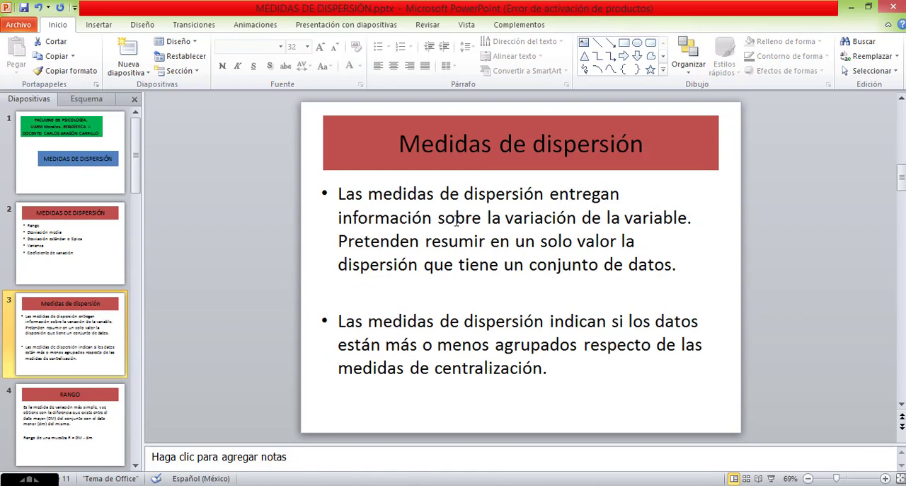
drag(439, 218, 530, 224)
drag(589, 227, 684, 237)
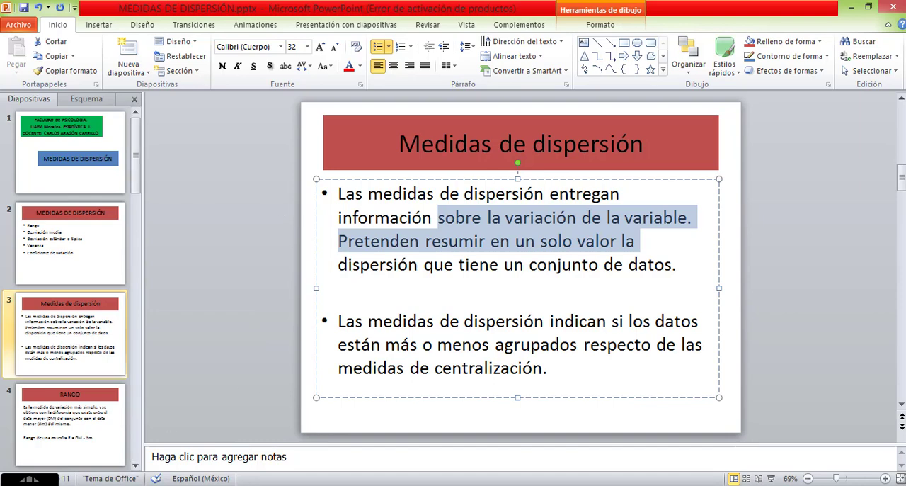
Switch back to the Excel exercise workbook and check the system date and time.
click(300, 485)
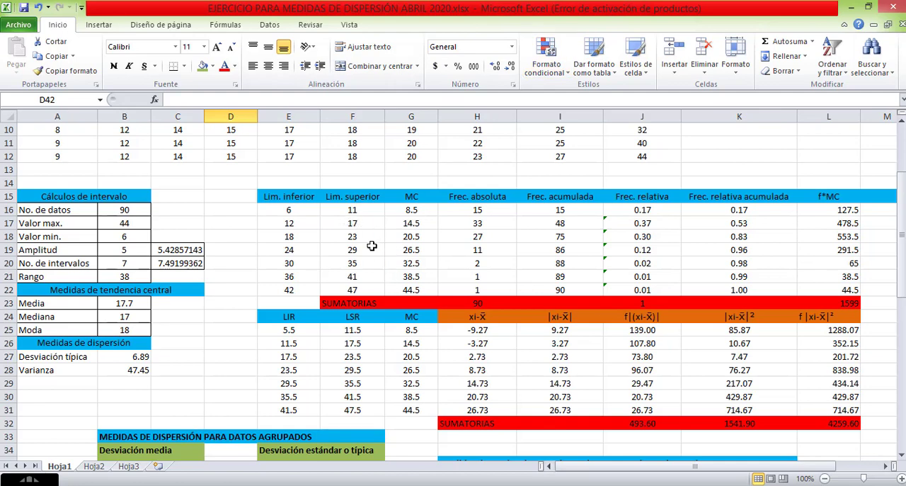
scroll(372, 245, up, 2)
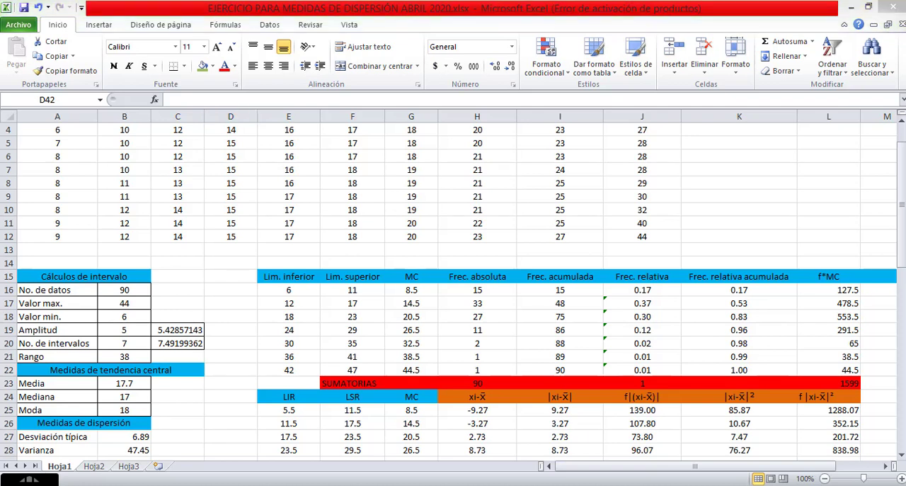
click(852, 482)
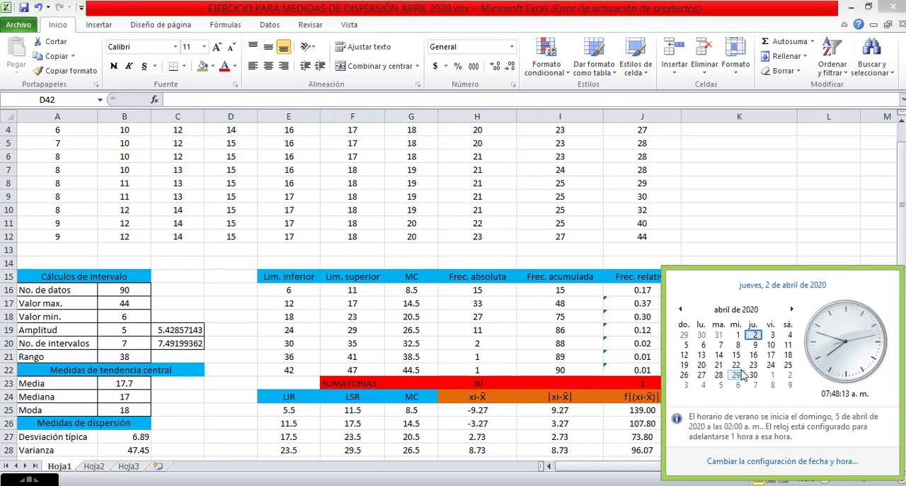
click(337, 292)
Review the ordered data on Hoja1 and select the lower and upper class limits in E16:F22.
scroll(311, 290, up, 1)
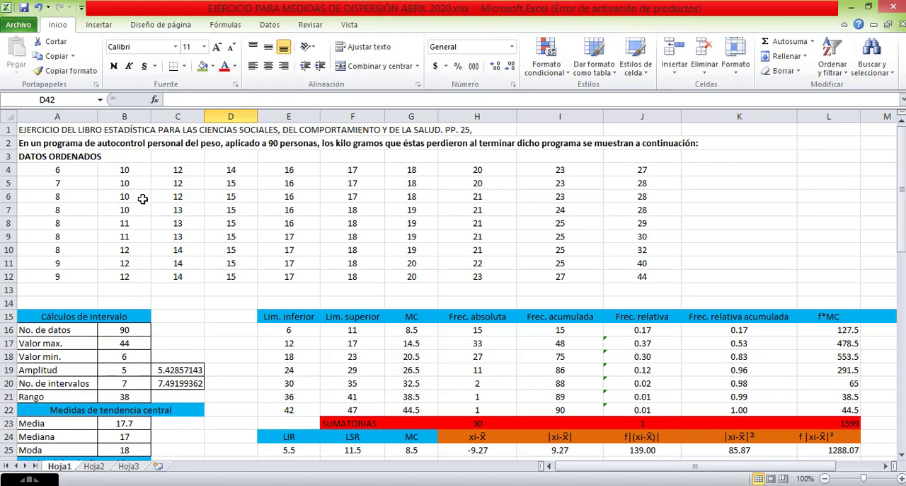
scroll(143, 199, down, 2)
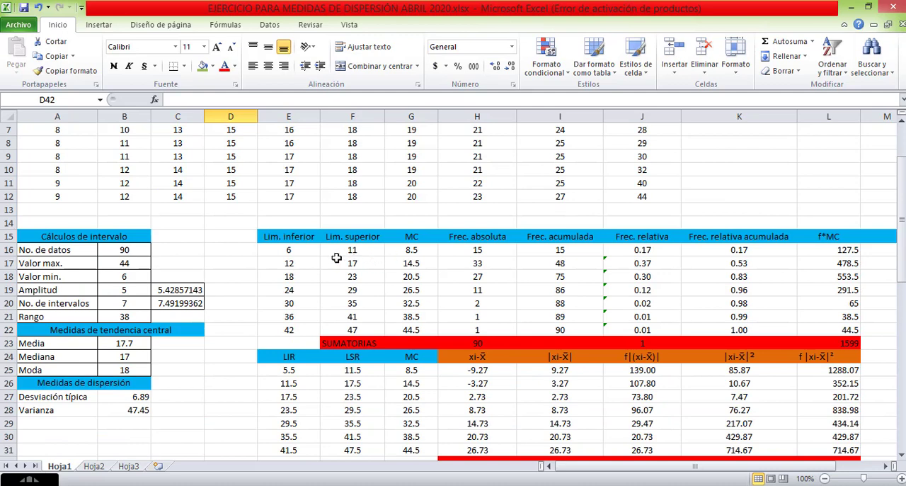
scroll(331, 258, down, 1)
drag(294, 212, 340, 211)
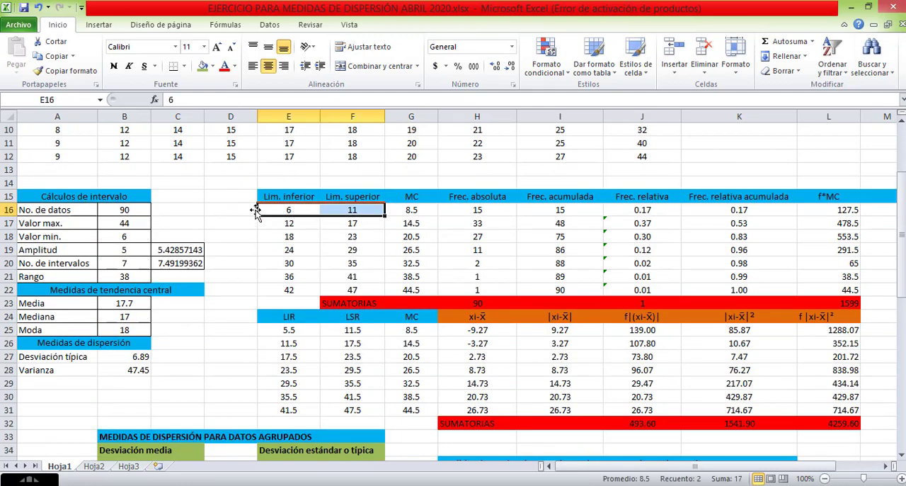
click(303, 210)
click(351, 211)
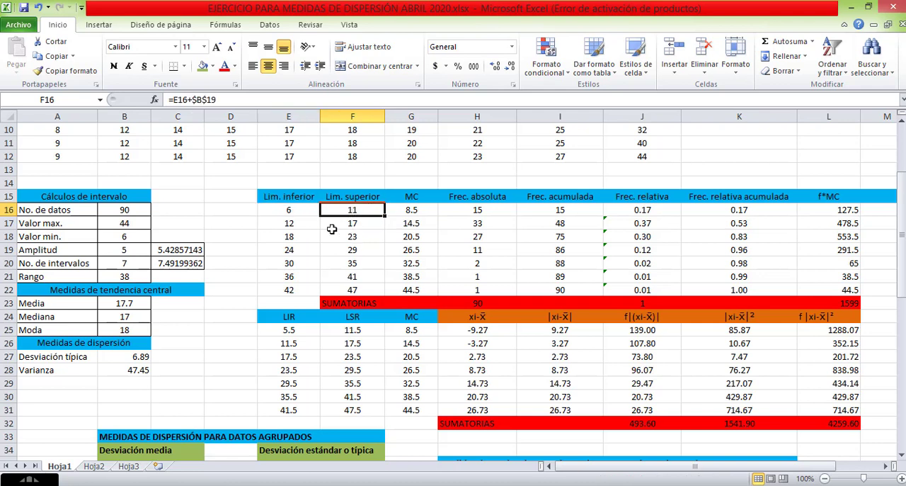
click(306, 213)
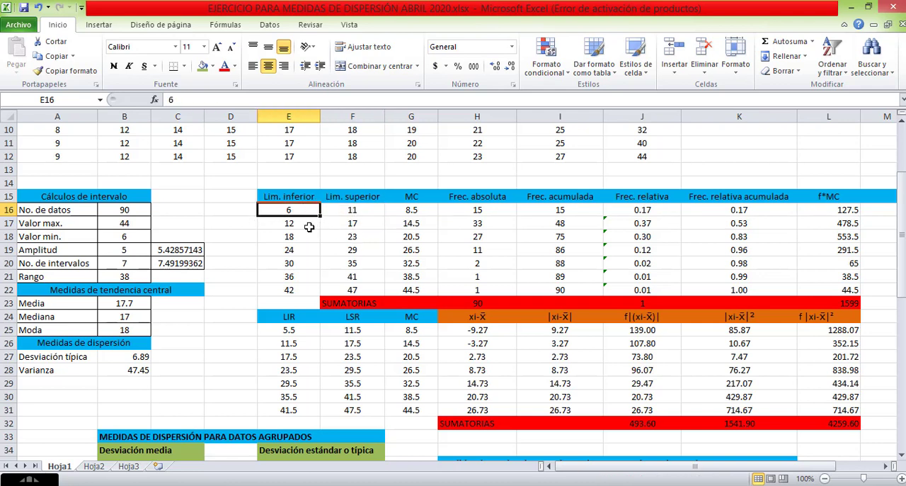
click(351, 210)
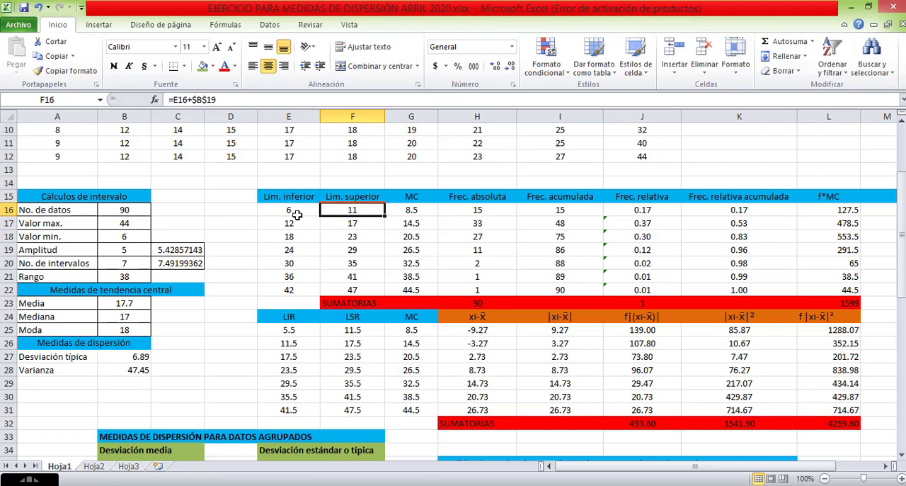
click(302, 211)
click(328, 213)
drag(297, 211, 341, 290)
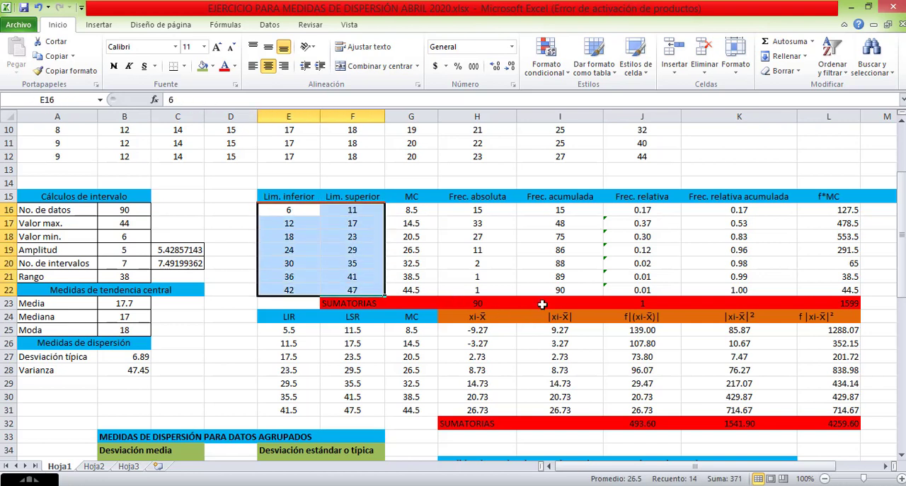
Go through the Media, Mediana and Moda labels in the grouped-data central tendency block, H36 to H38.
scroll(326, 333, down, 4)
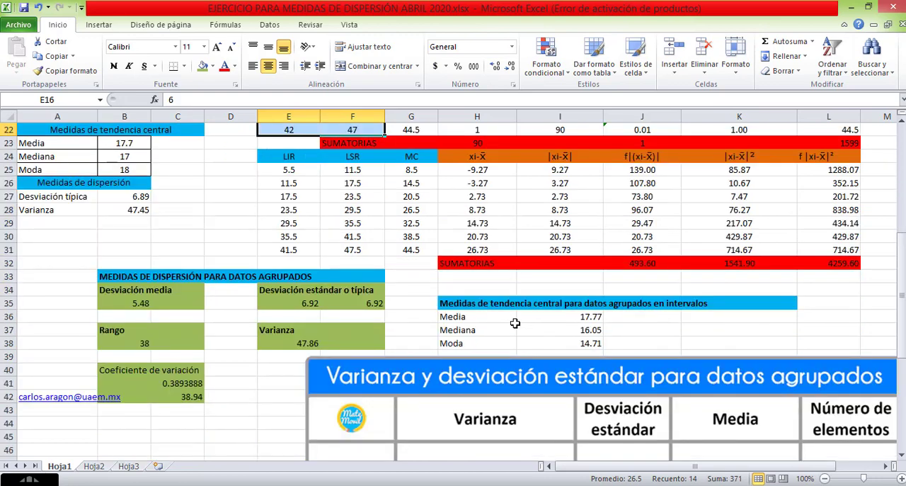
click(464, 320)
click(464, 330)
click(464, 343)
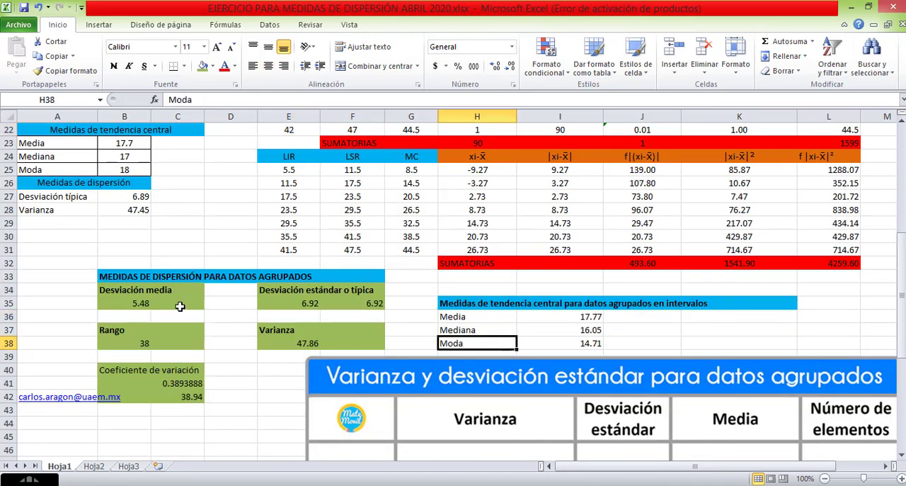
Review the grouped-data formulas for mean deviation, standard deviation, range, variance and coefficient of variation in B35, E35, B38, E38 and C41.
click(147, 300)
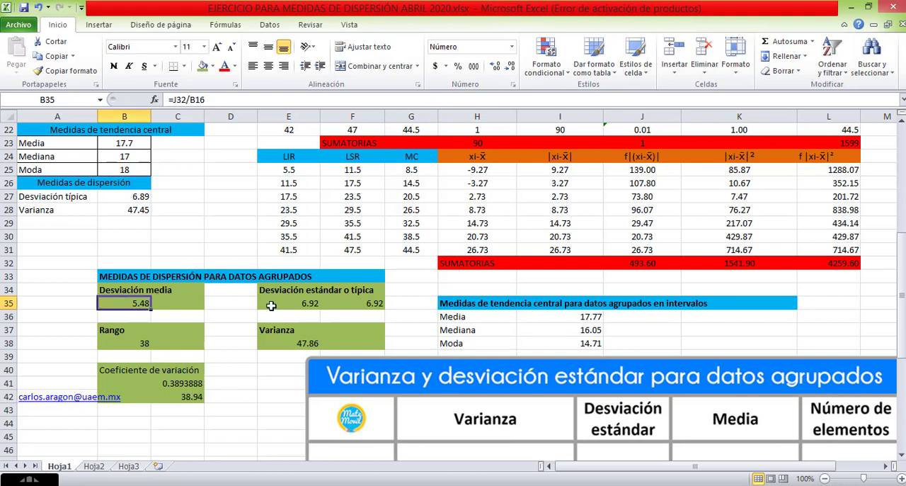
click(290, 303)
click(126, 346)
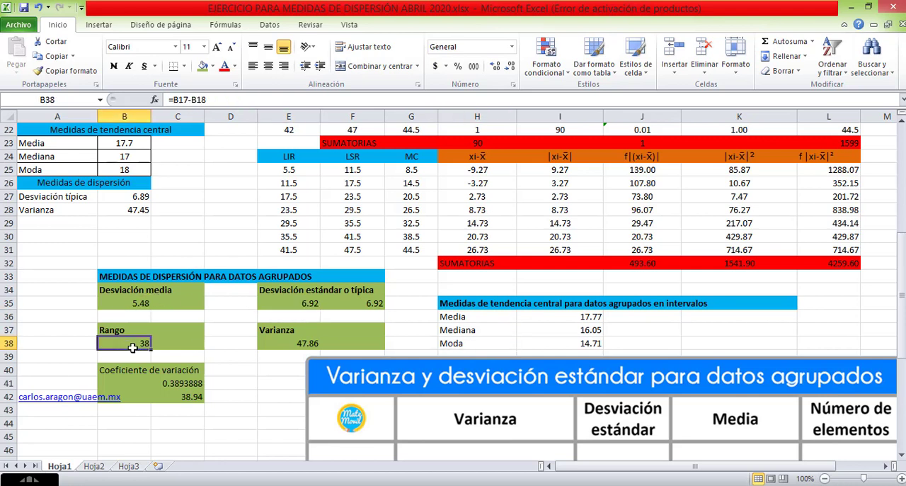
click(285, 340)
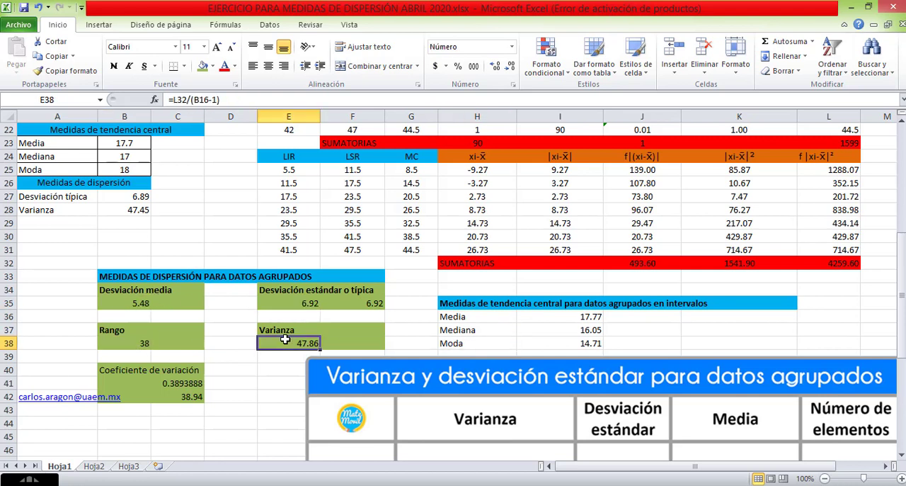
click(172, 381)
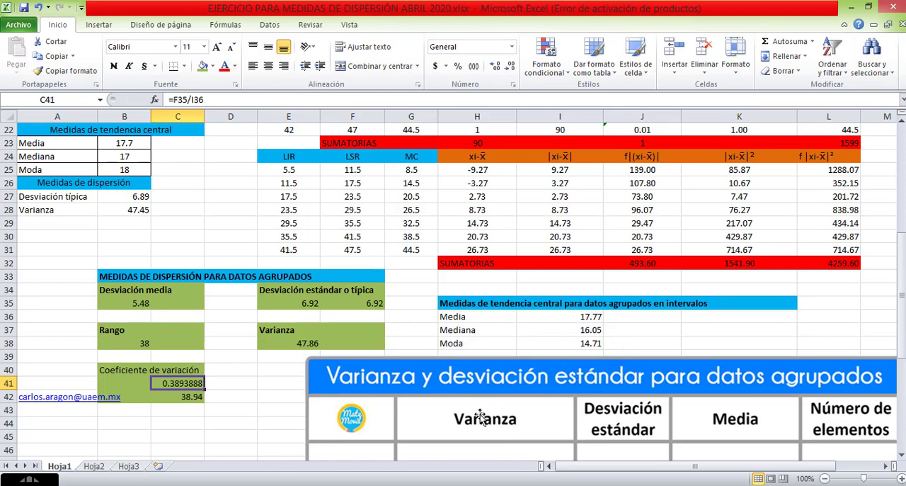
scroll(431, 337, up, 5)
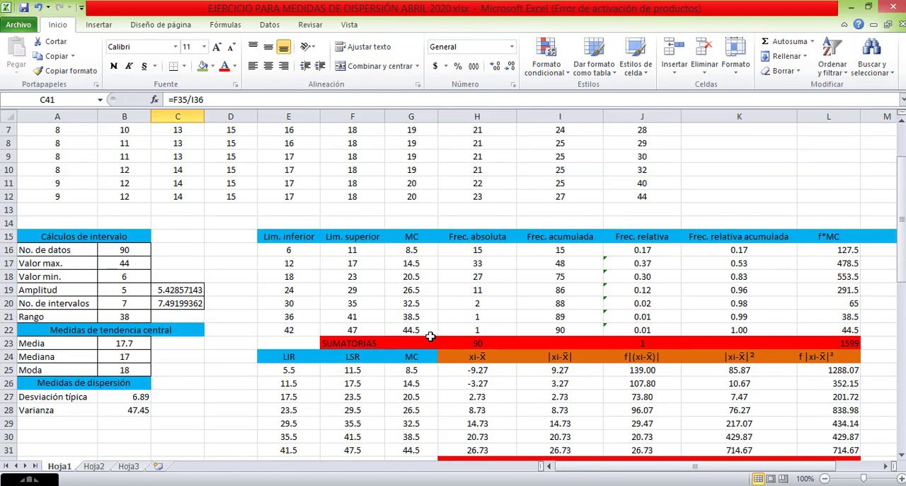
scroll(431, 338, down, 1)
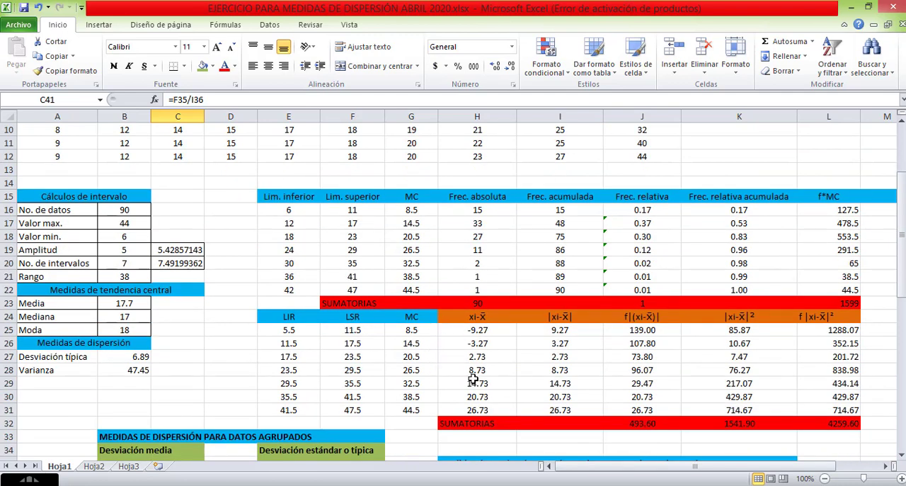
scroll(434, 365, up, 3)
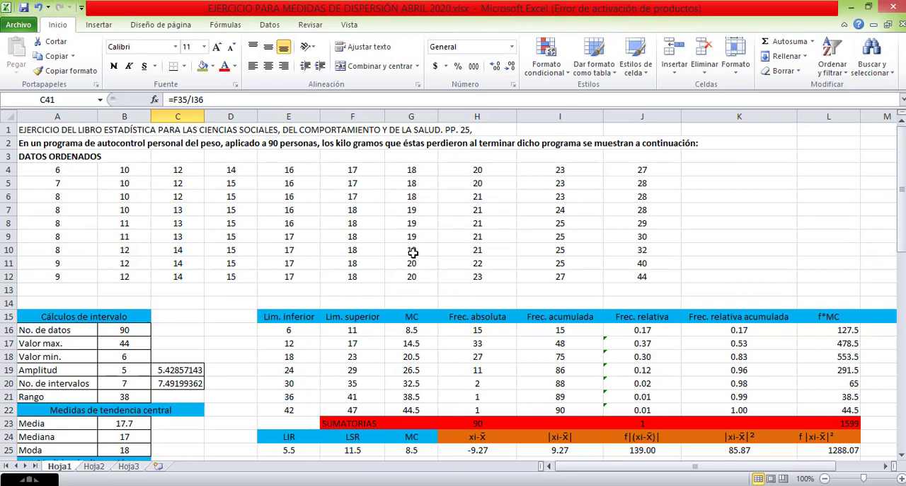
scroll(413, 253, down, 4)
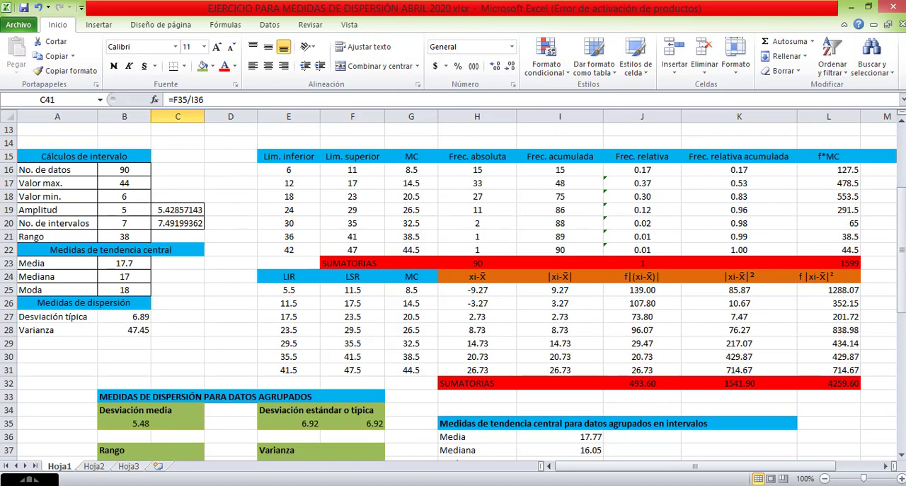
scroll(402, 359, down, 2)
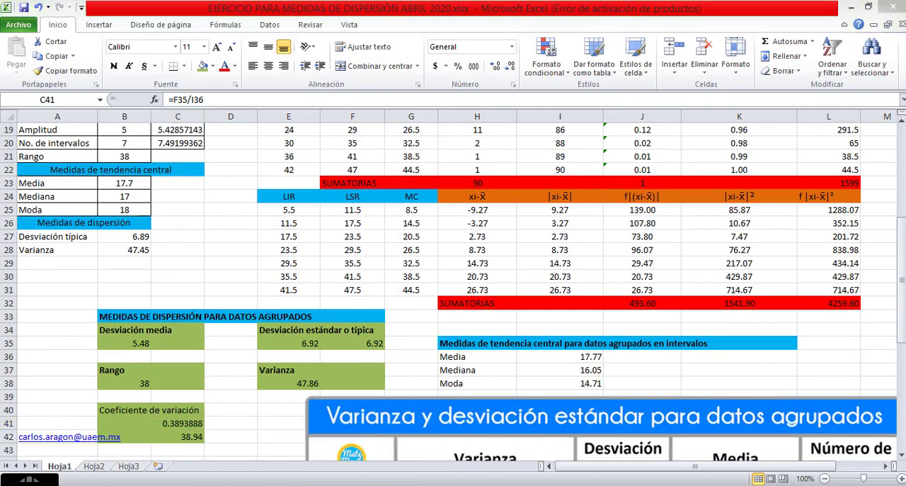
click(495, 485)
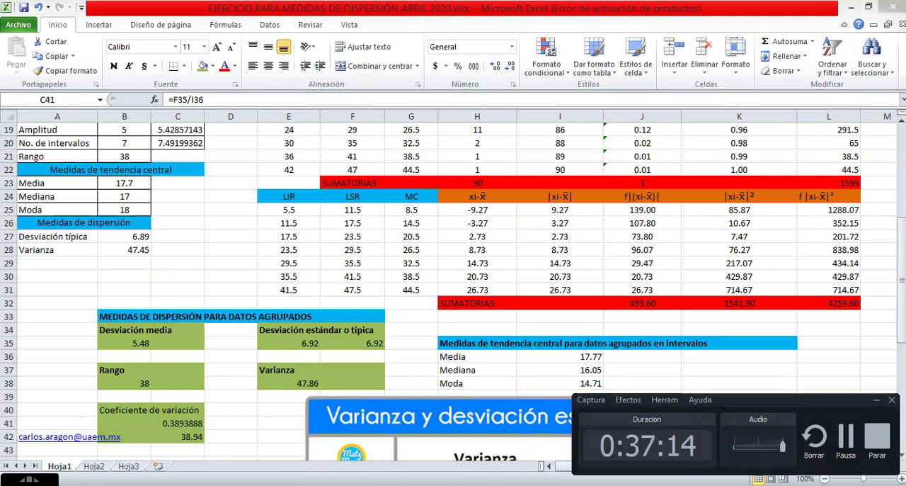
click(852, 451)
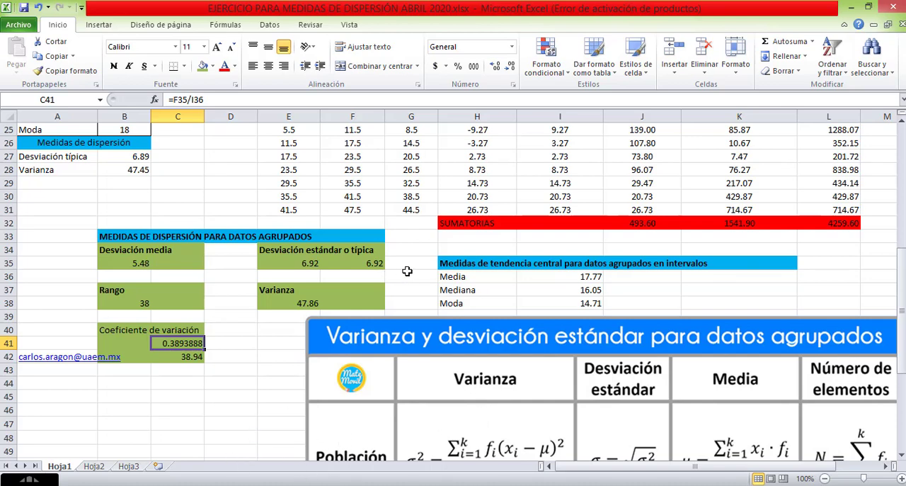
Review the ordered data, the frequency table and the real lower class limits in the LIR column, E25 to E31, on Hoja1.
scroll(407, 271, up, 3)
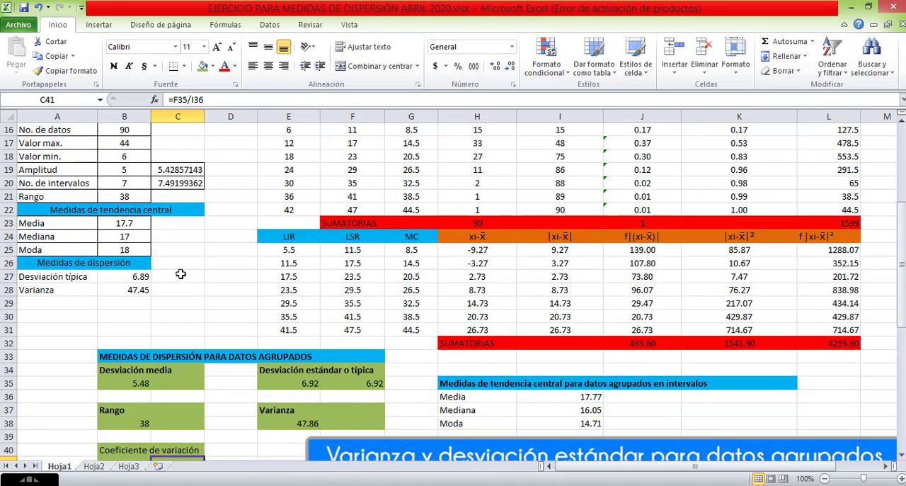
scroll(461, 294, up, 4)
scroll(462, 292, up, 1)
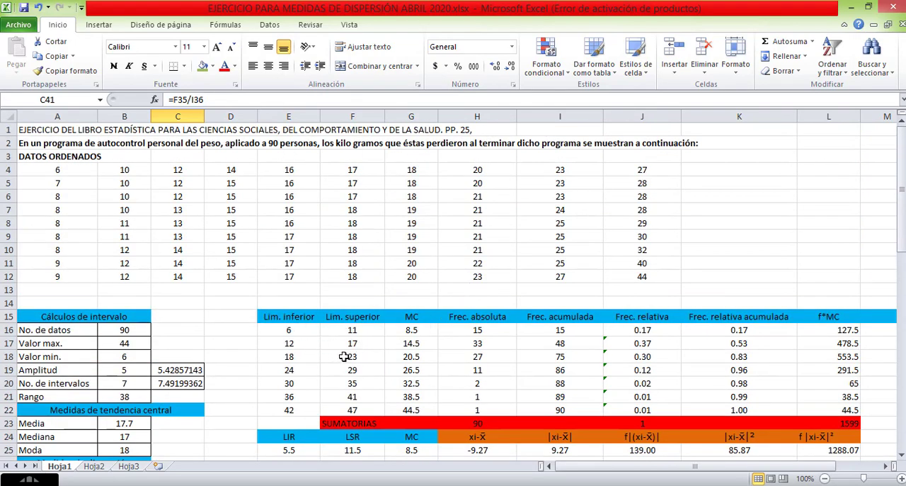
scroll(344, 356, down, 4)
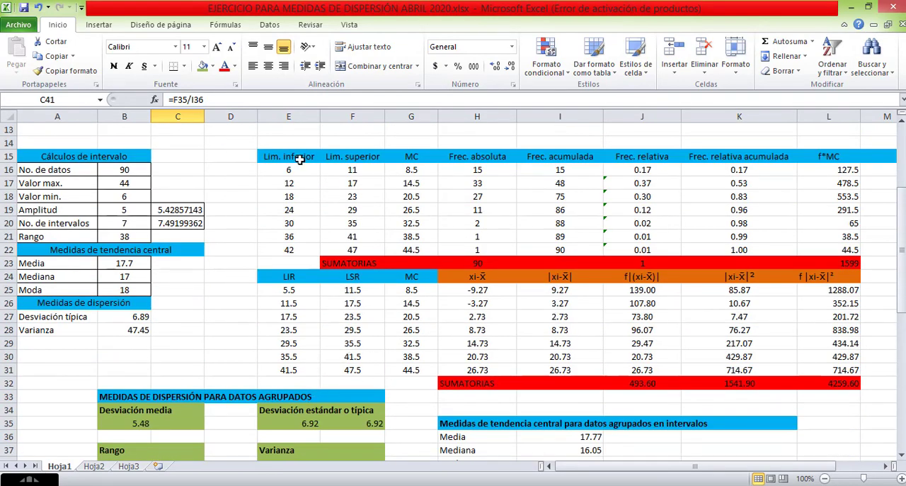
scroll(301, 160, down, 3)
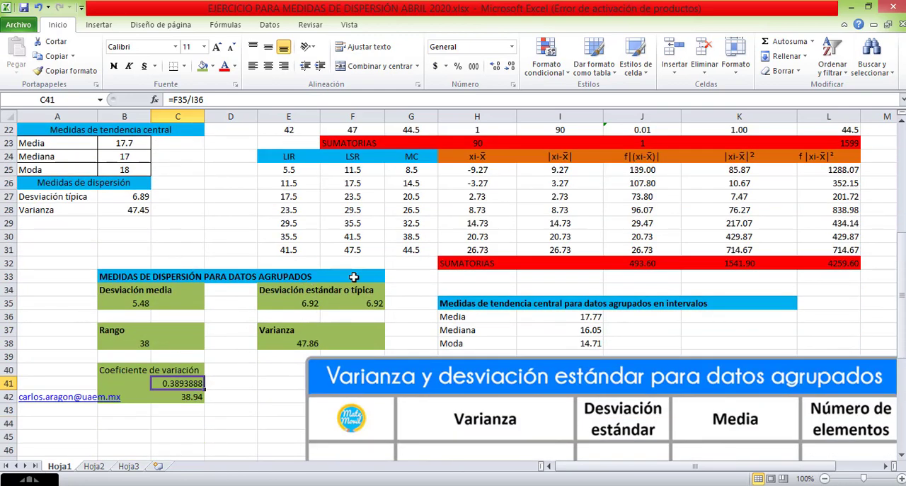
scroll(350, 239, up, 3)
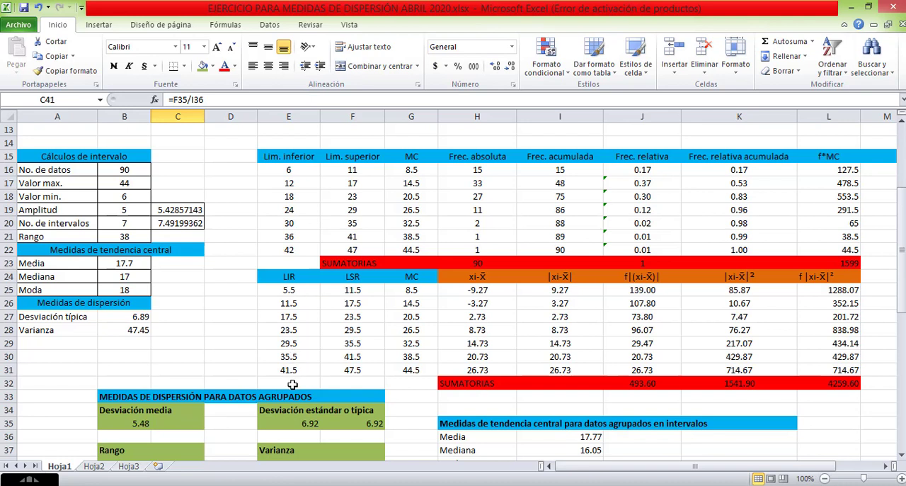
click(293, 290)
click(292, 303)
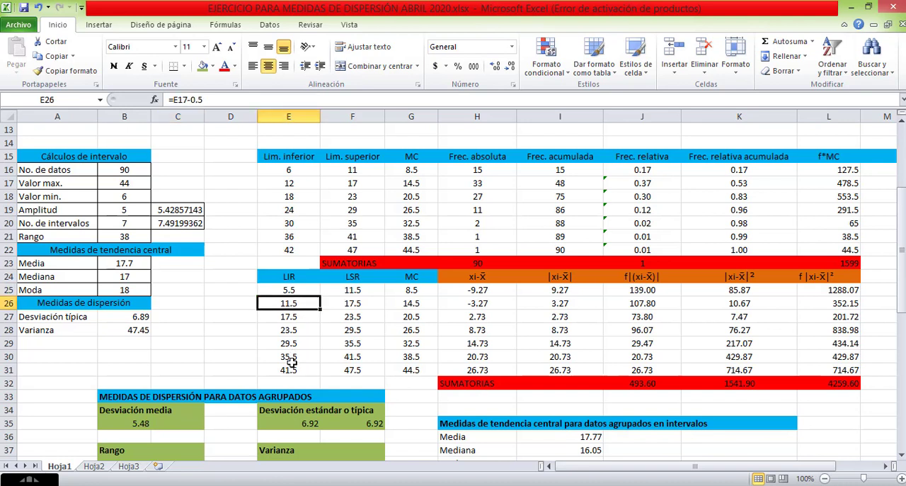
click(296, 383)
scroll(306, 359, down, 1)
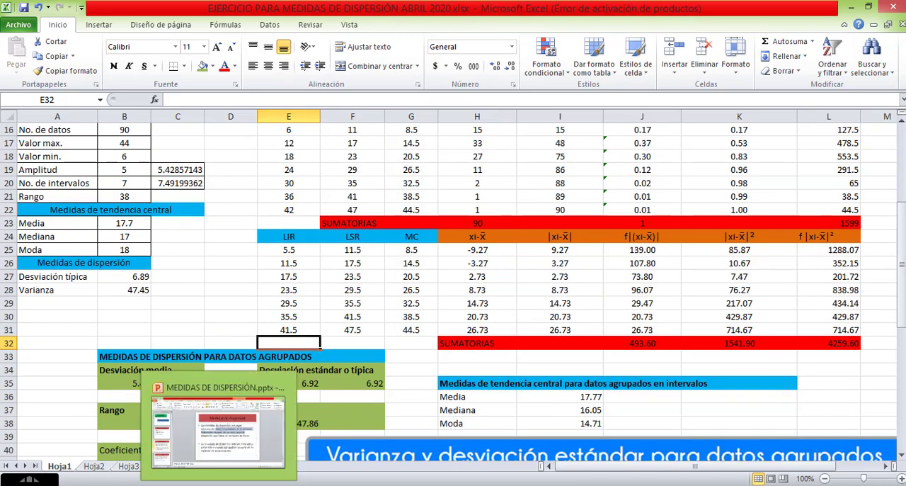
Switch to the statistics textbook PDF in Chrome and examine the worked mean deviation example on page 83.
click(136, 485)
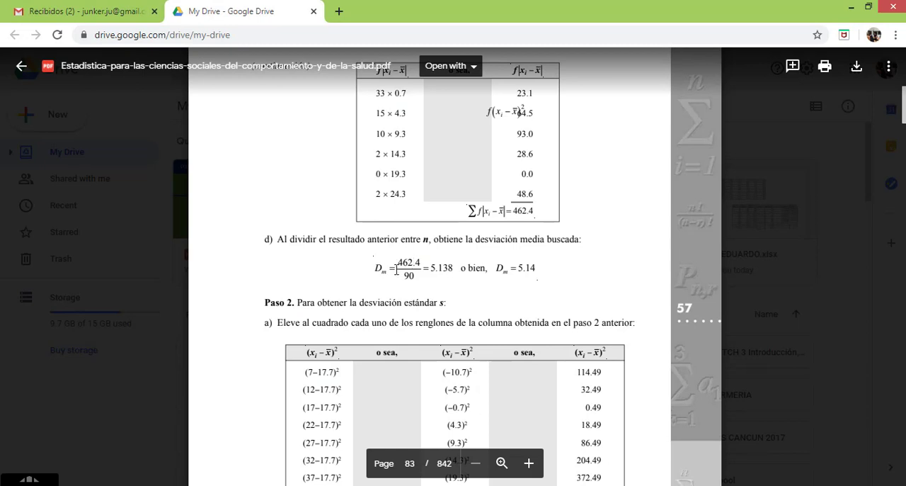
drag(397, 269, 517, 276)
click(441, 200)
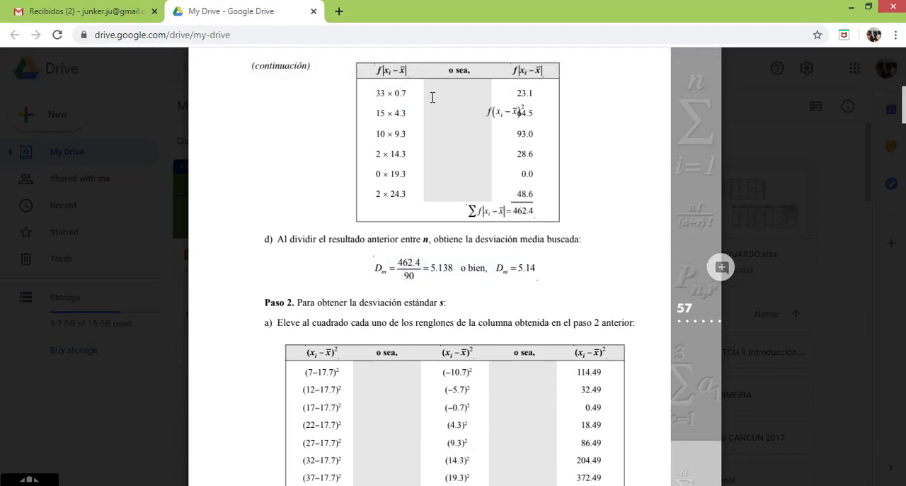
scroll(408, 227, up, 6)
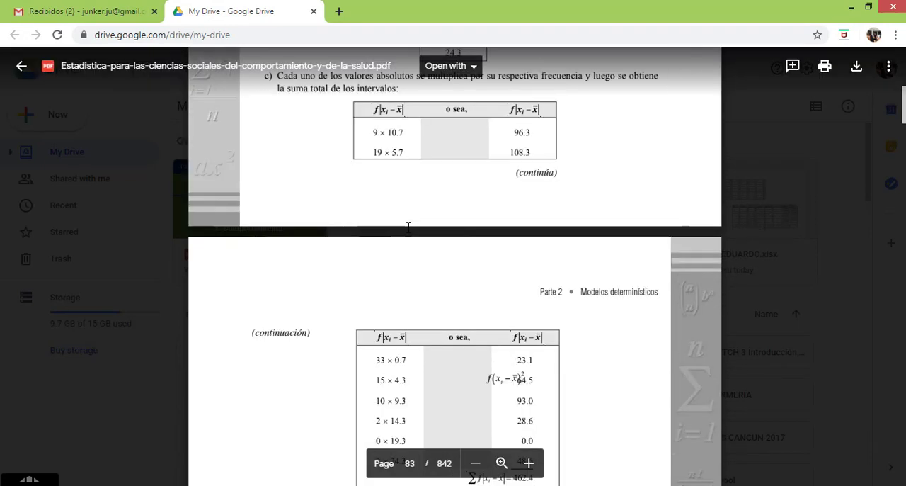
scroll(401, 222, down, 3)
scroll(393, 318, down, 2)
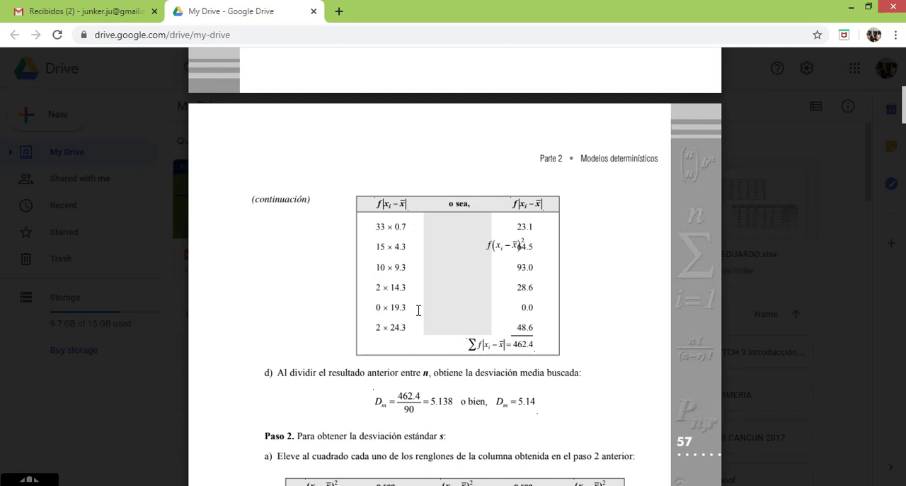
scroll(419, 310, down, 2)
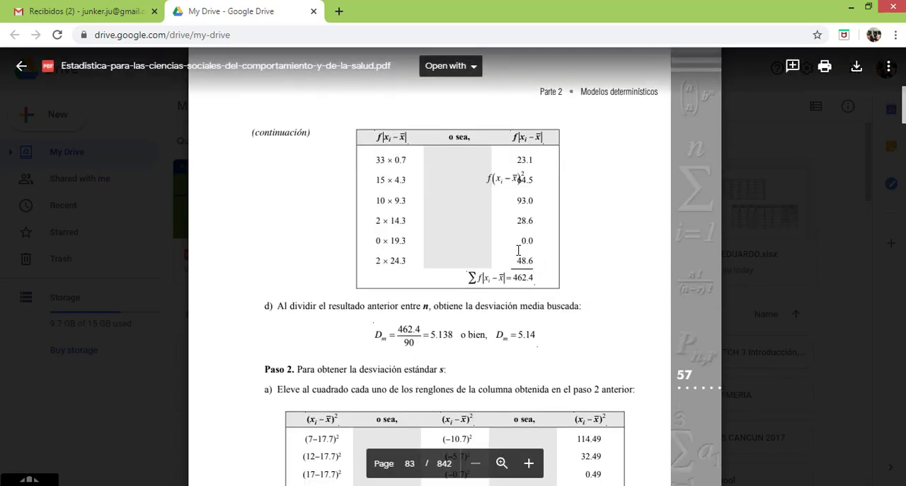
scroll(516, 243, up, 3)
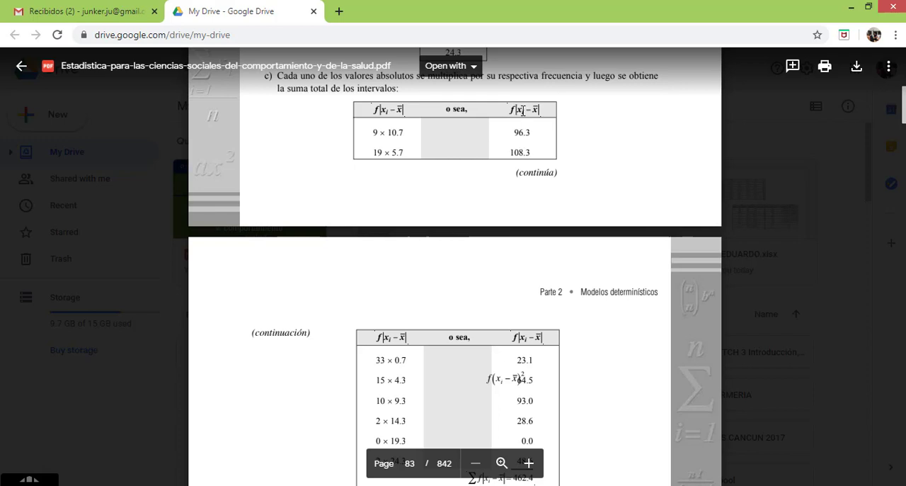
scroll(515, 157, down, 5)
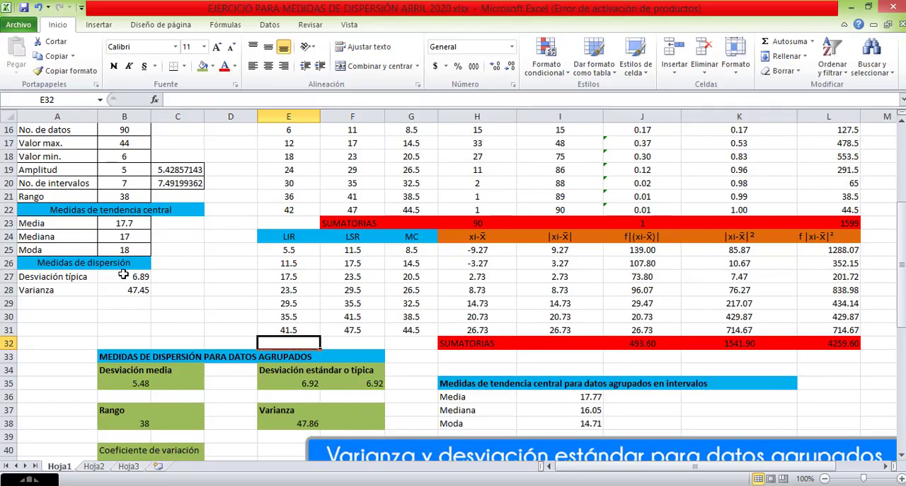
scroll(191, 335, down, 2)
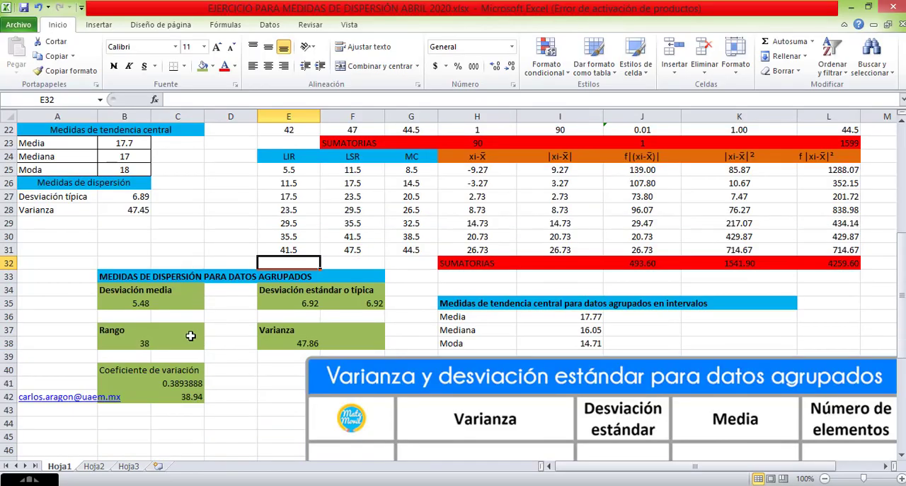
Check the grouped mean deviation formula in B35 of the Excel workbook against the class interval table.
click(138, 303)
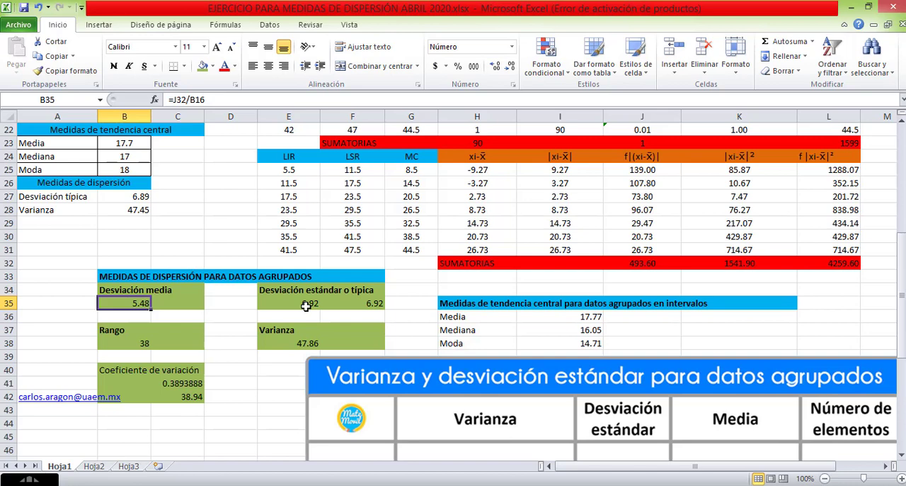
scroll(305, 306, up, 3)
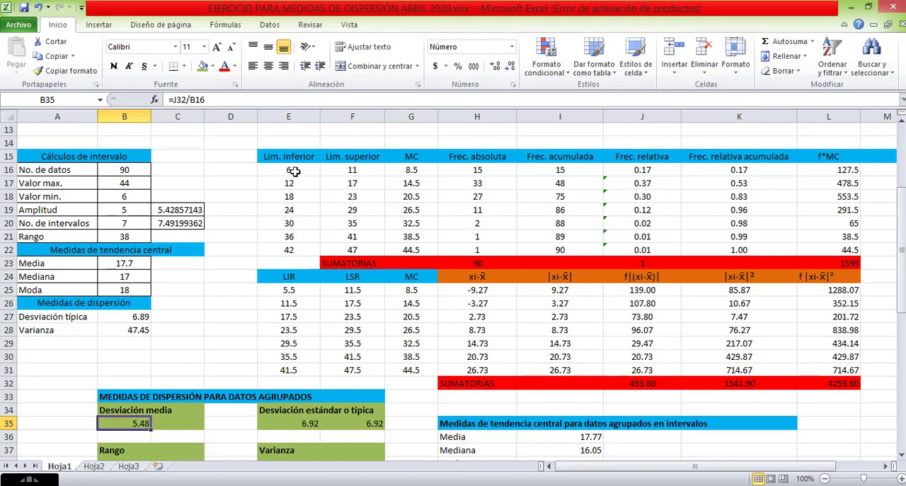
scroll(336, 279, down, 2)
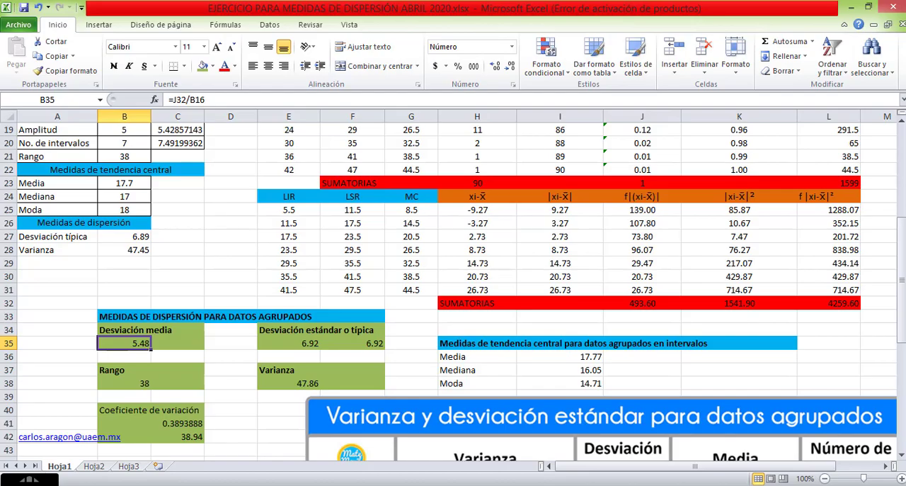
Switch to the textbook PDF in Chrome, follow the standard deviation procedure and highlight its final result on page 84.
key(alt+Tab)
scroll(436, 305, down, 5)
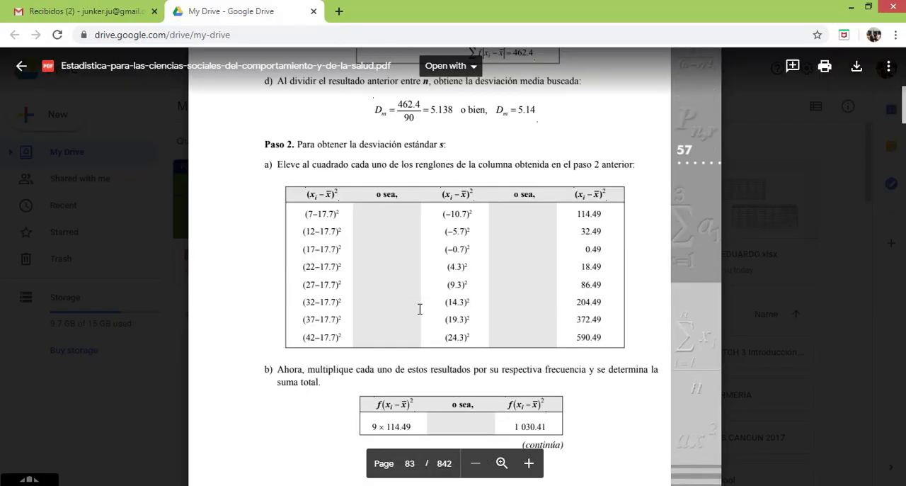
scroll(434, 281, down, 2)
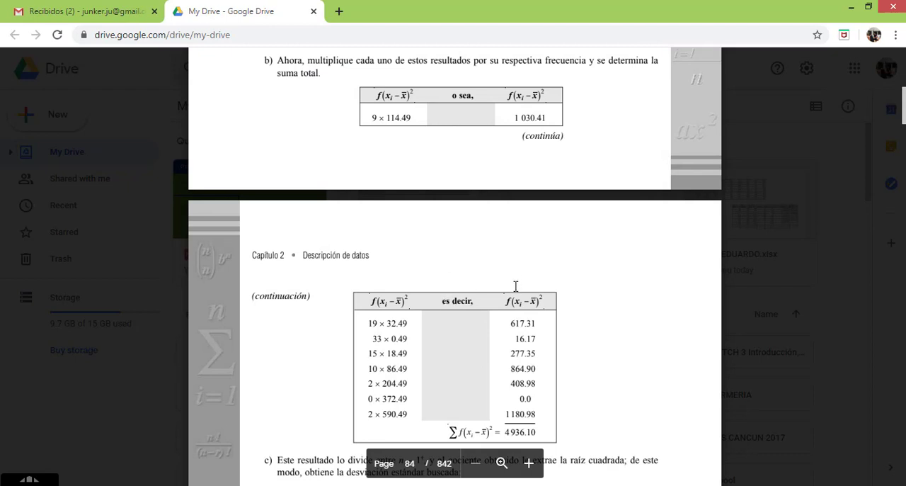
scroll(516, 285, down, 4)
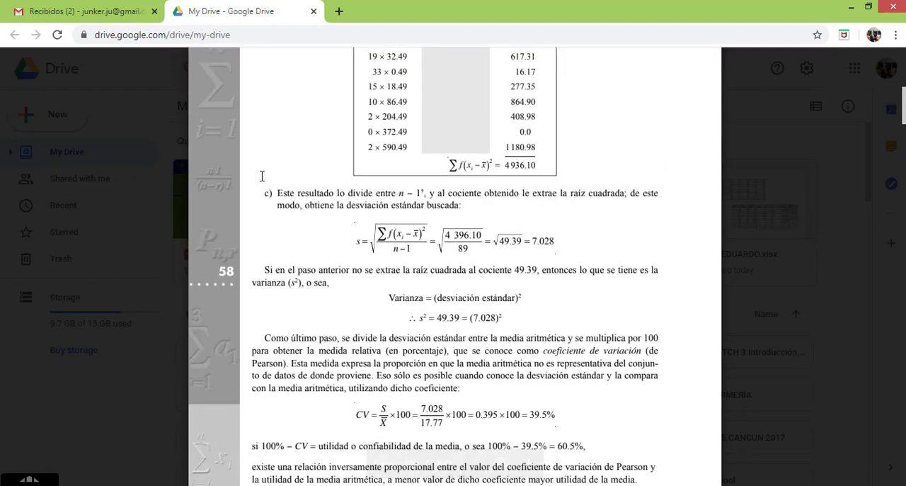
double_click(546, 242)
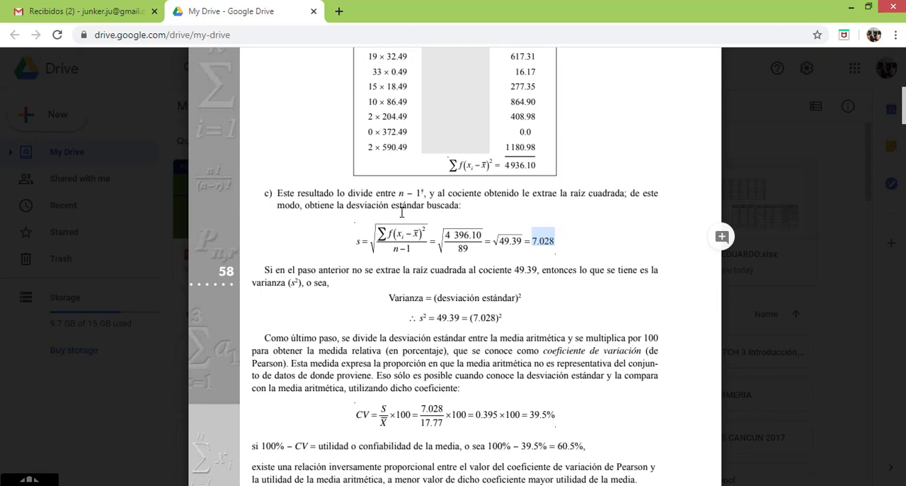
Switch back to Excel and compare the grouped standard deviation in E35 with the ungrouped mean in B23 and dispersion measures in B27:B28.
key(alt+Tab)
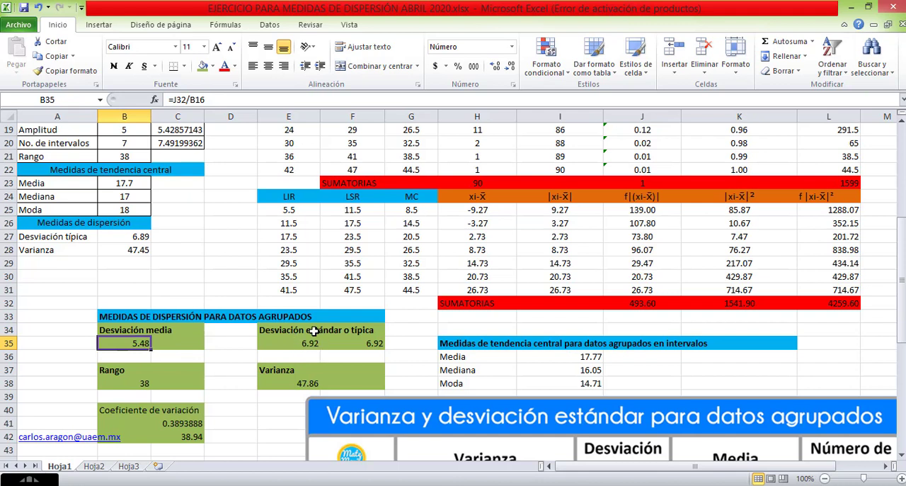
click(296, 347)
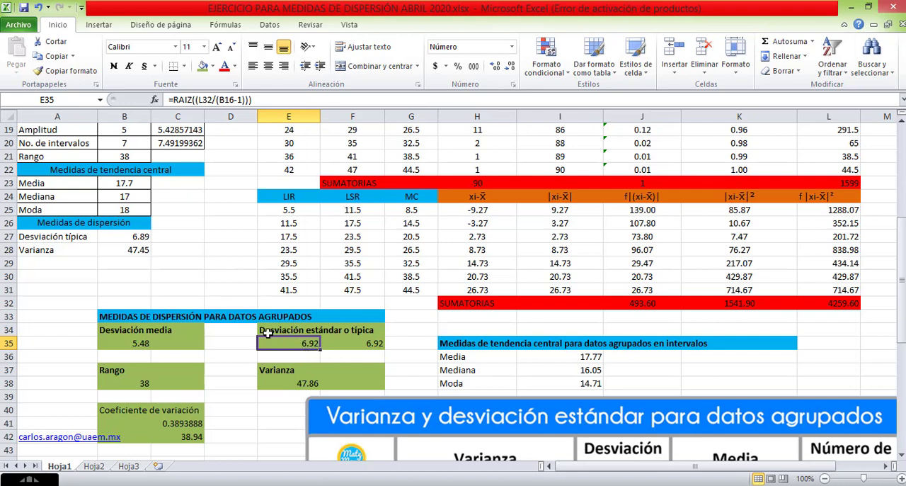
click(129, 184)
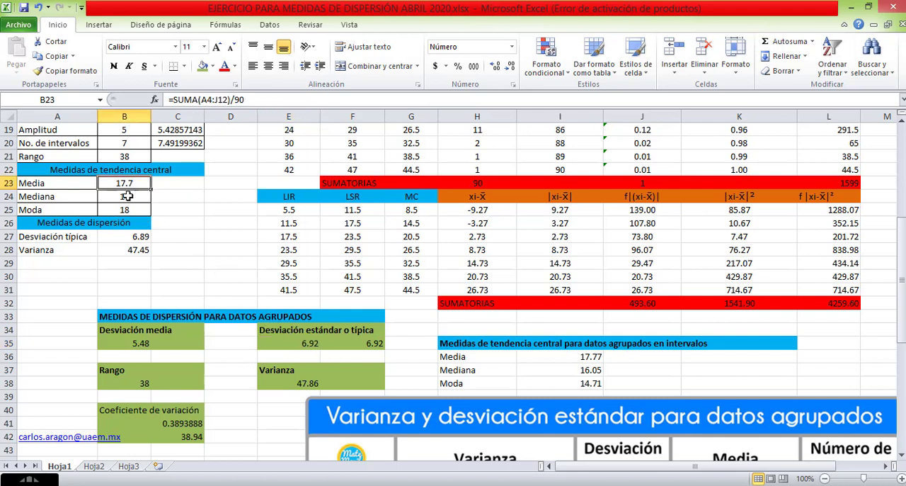
drag(142, 240, 142, 250)
scroll(141, 251, up, 5)
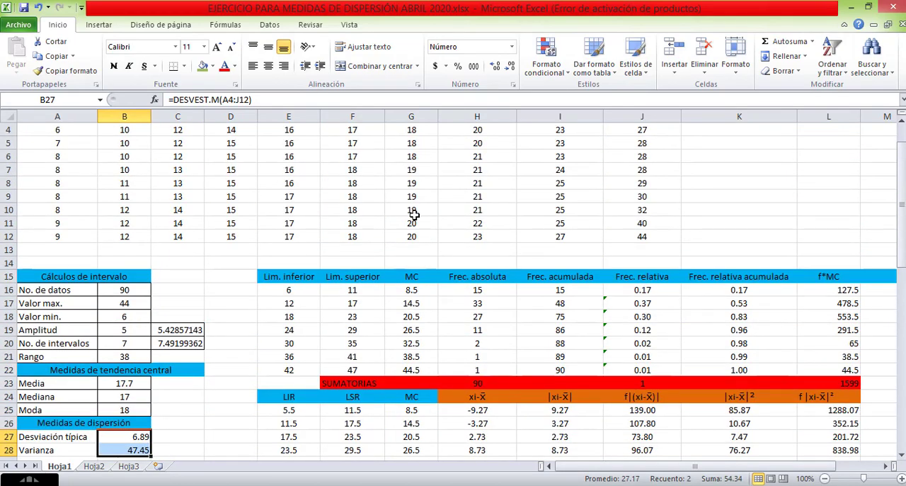
Review the formulas for the grouped standard deviation in E35 and the grouped variance in E38.
scroll(415, 216, down, 4)
scroll(415, 226, down, 3)
scroll(414, 212, up, 1)
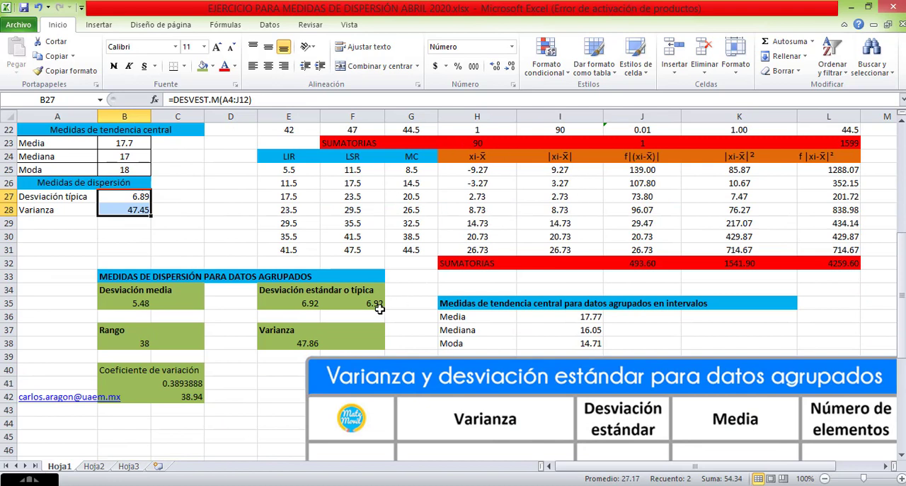
click(305, 306)
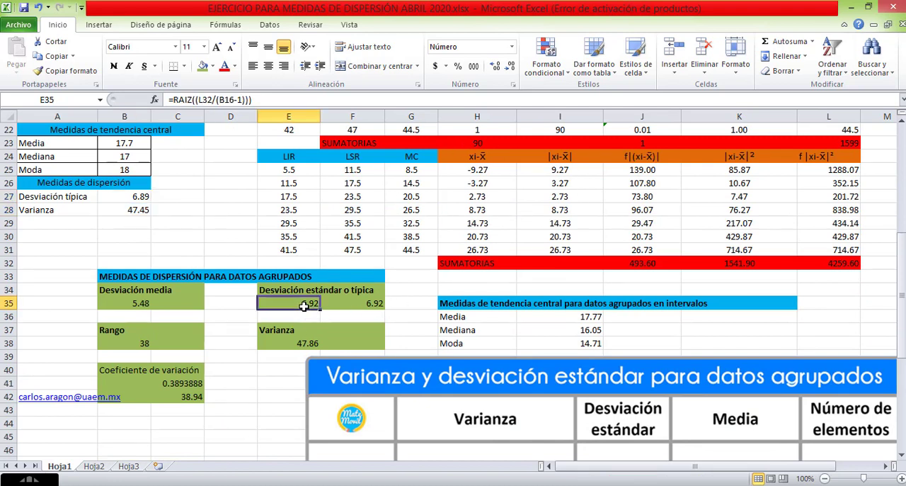
click(297, 343)
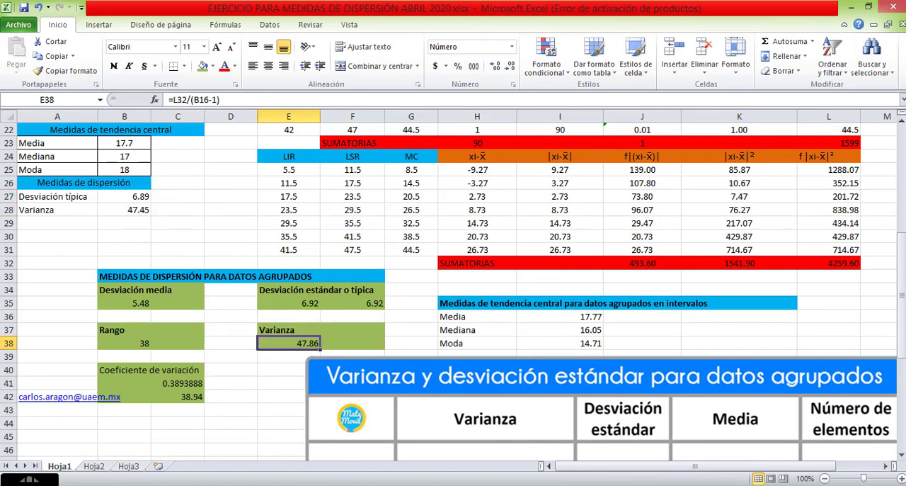
Switch to the textbook PDF in Chrome and examine the standard deviation, variance and coefficient of variation explanation on page 84.
key(alt+Tab)
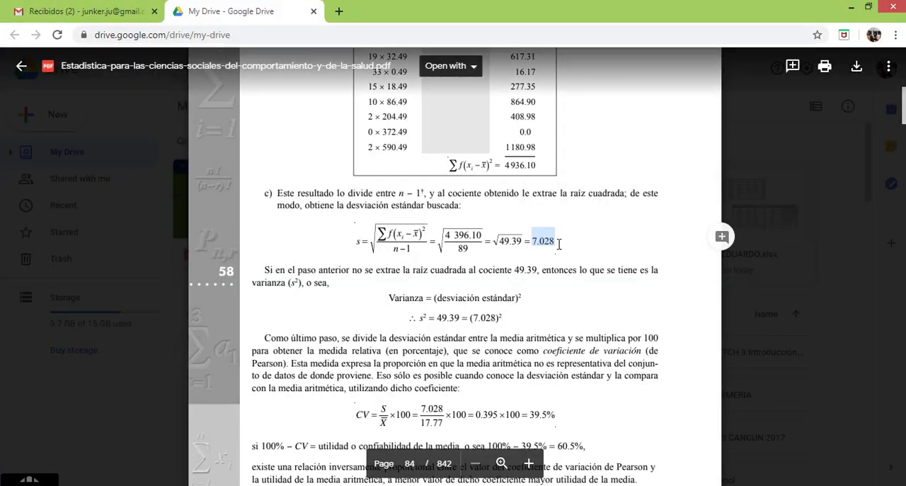
click(555, 243)
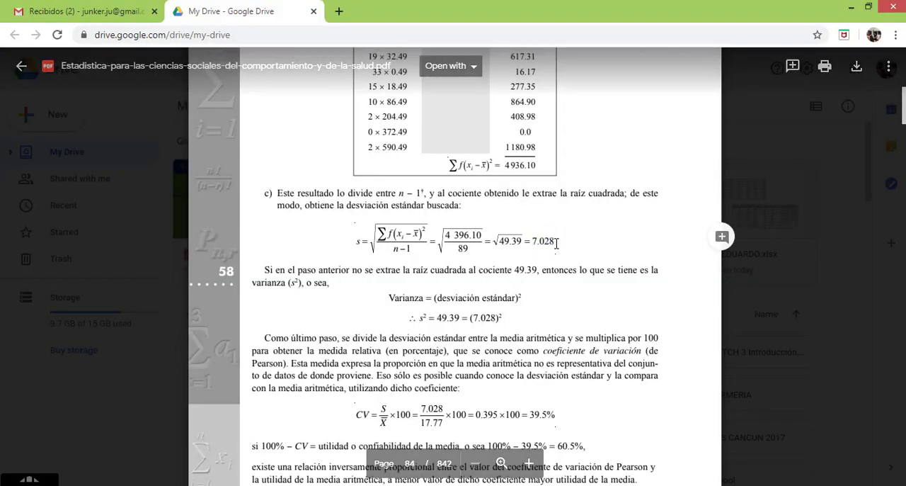
double_click(548, 240)
scroll(404, 162, up, 3)
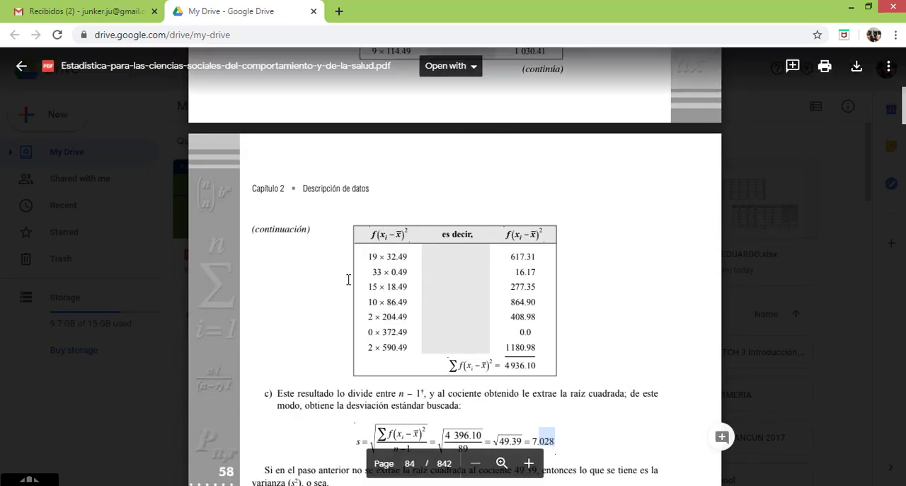
scroll(402, 359, down, 5)
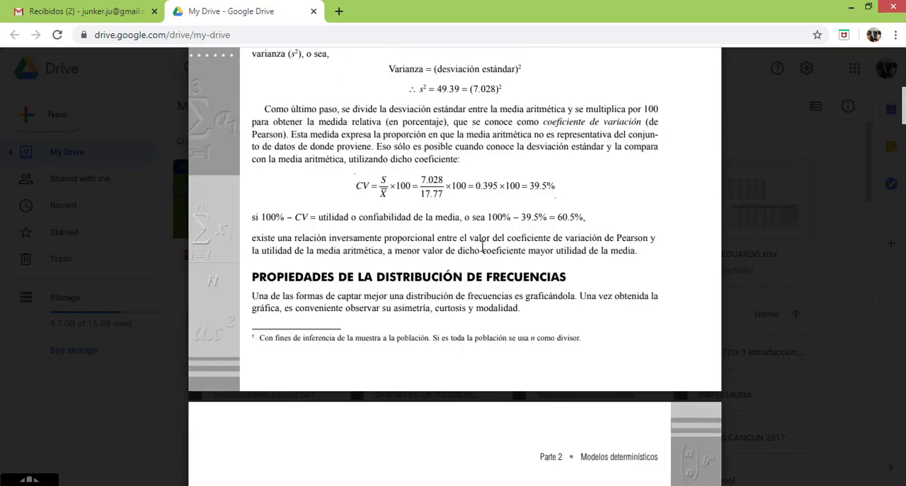
Highlight the sum of squared deviations and the final standard deviation result in the worked example on page 84.
scroll(482, 200, up, 3)
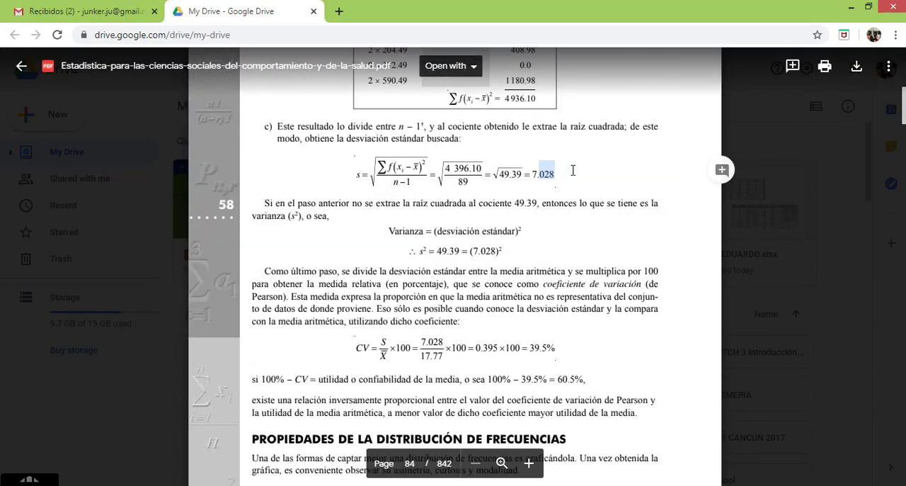
double_click(529, 100)
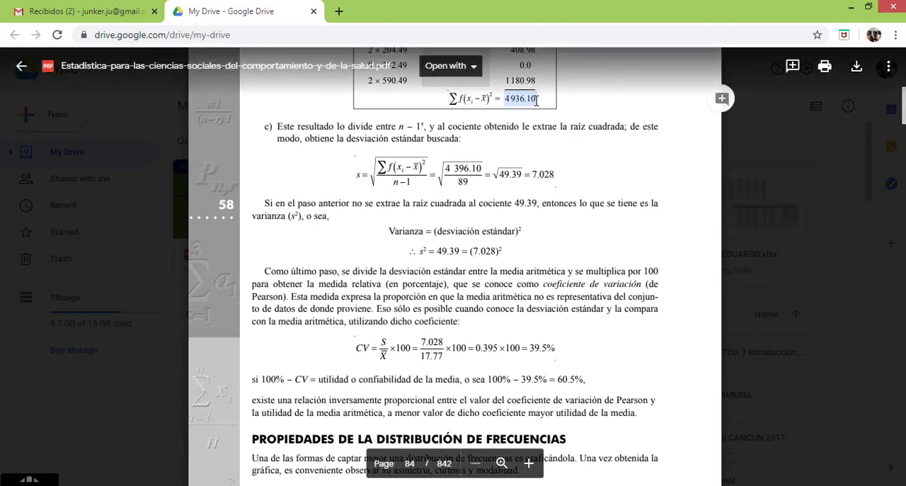
double_click(525, 100)
double_click(542, 174)
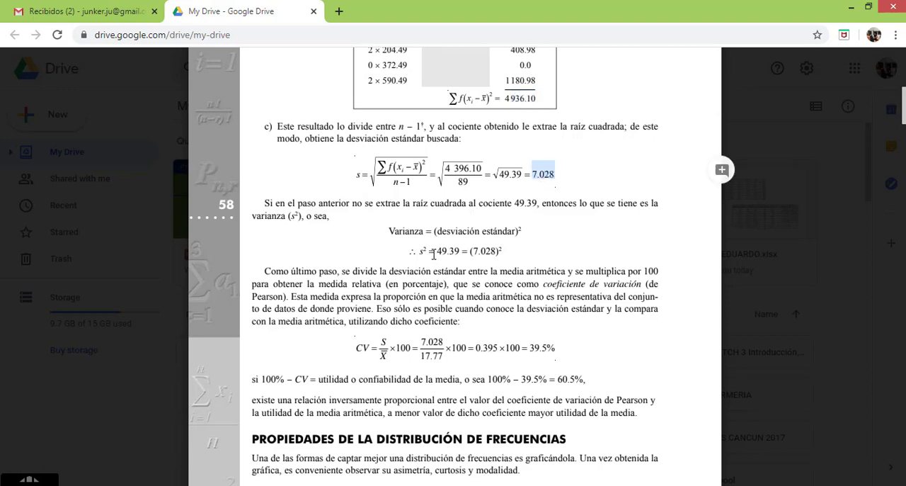
double_click(549, 175)
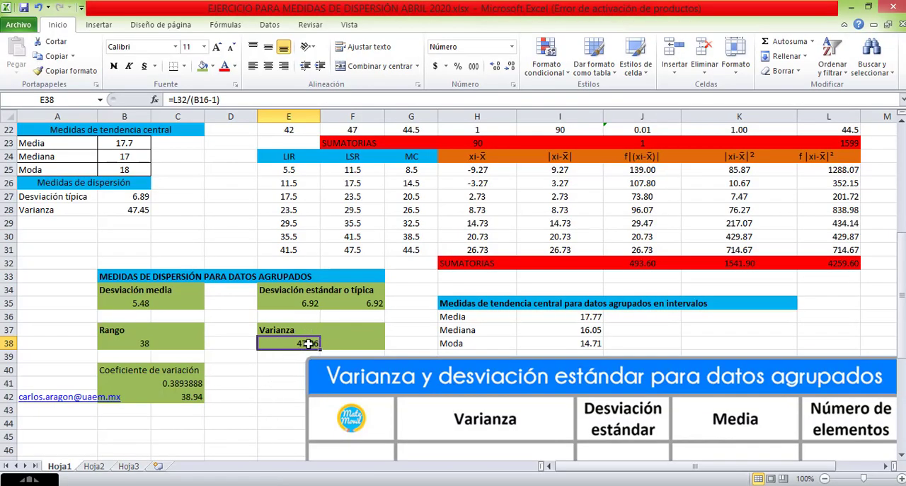
Switch back to Excel and check the grouped standard deviation in F35 and variance in E38 against the textbook's results in Chrome.
click(366, 303)
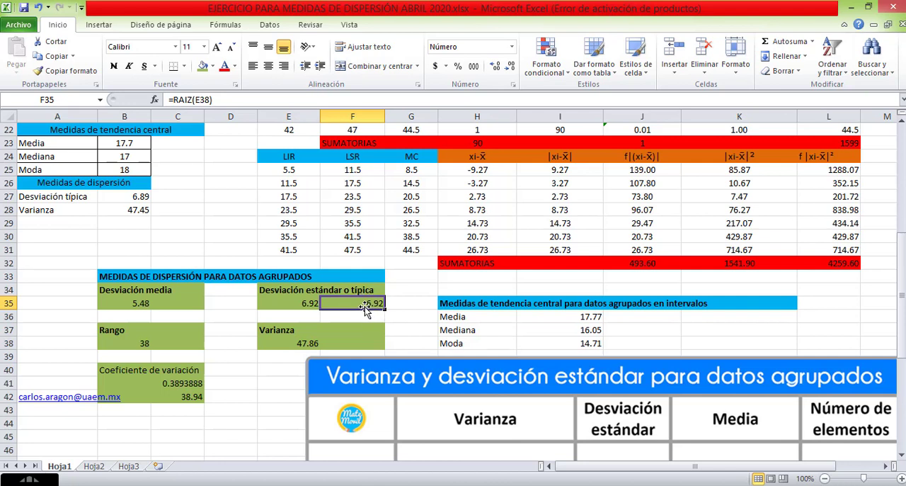
click(313, 343)
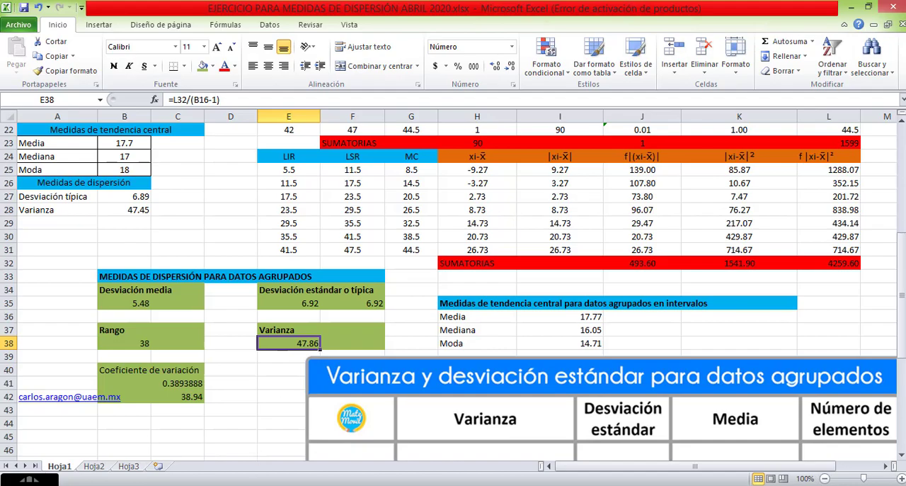
key(alt+Tab)
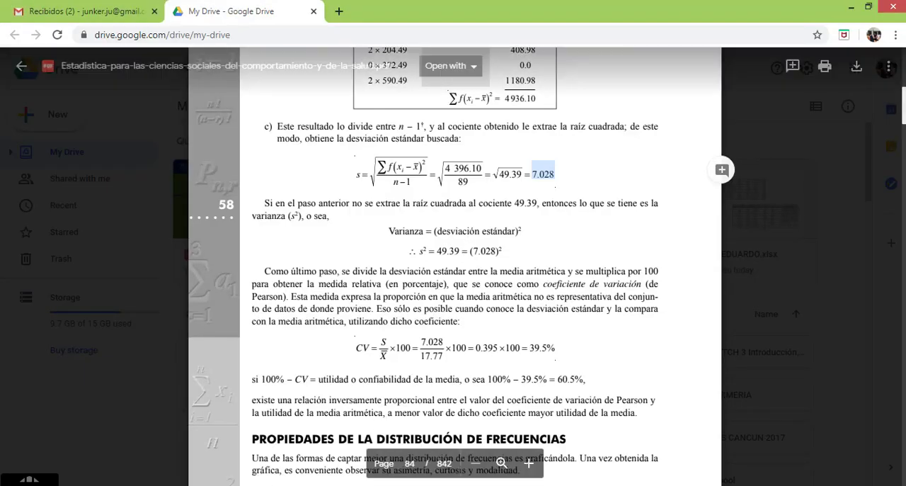
key(alt+Tab)
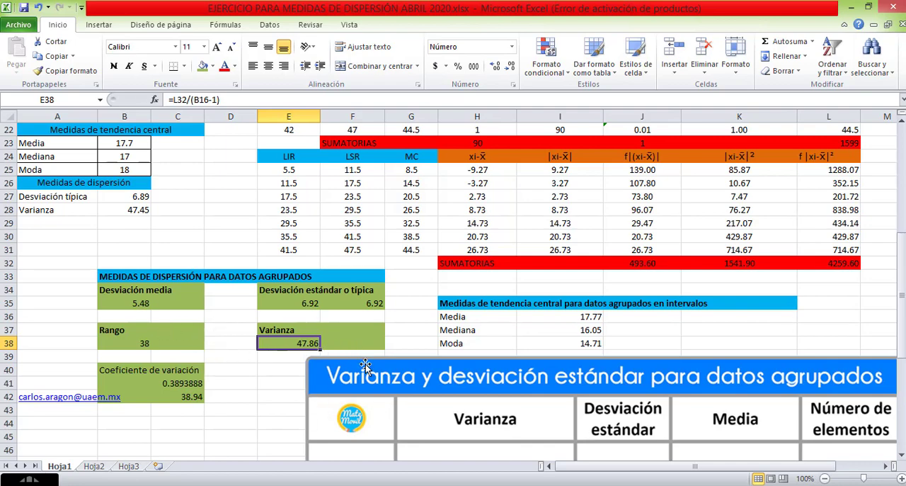
scroll(390, 313, up, 7)
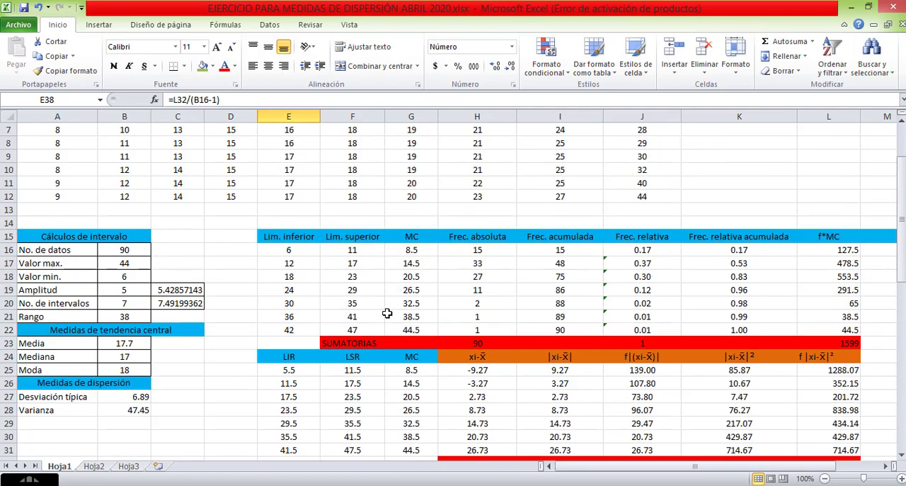
scroll(383, 312, down, 3)
scroll(383, 312, down, 3)
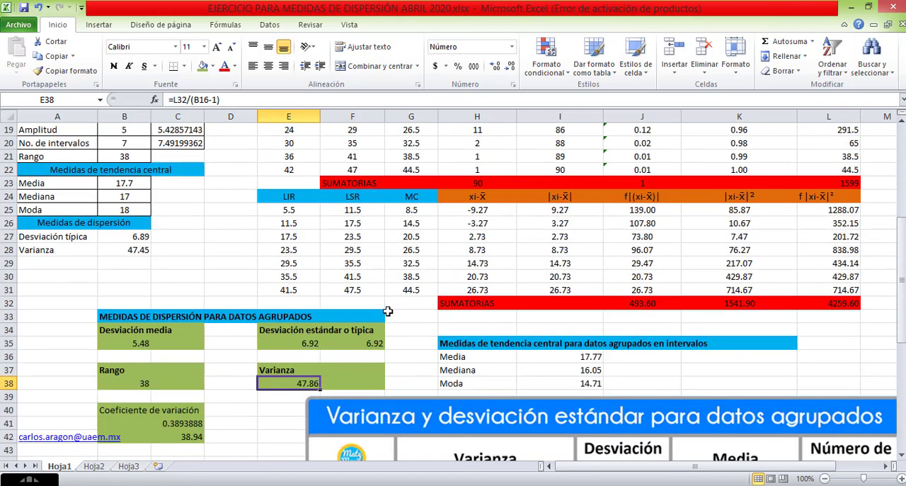
scroll(370, 364, up, 6)
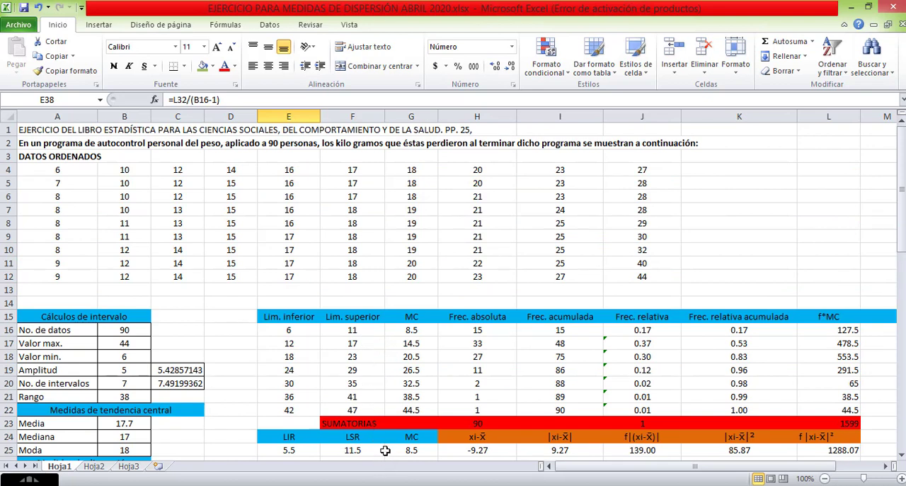
click(440, 485)
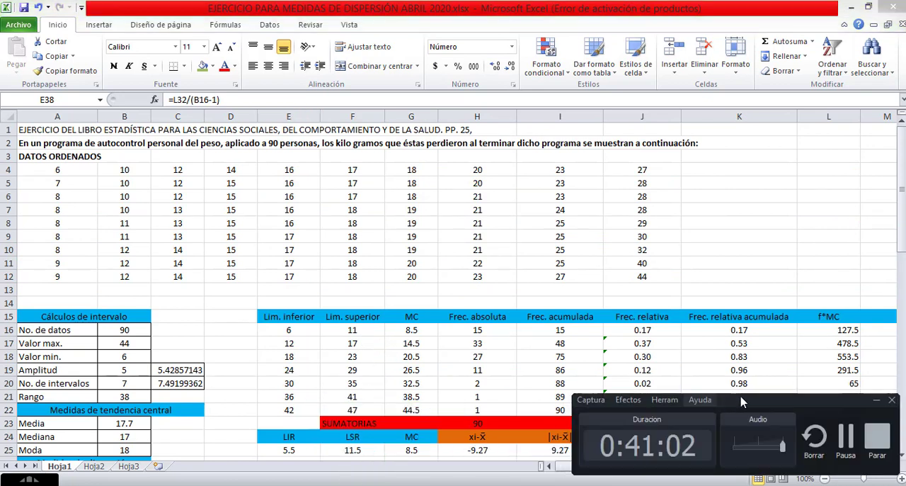